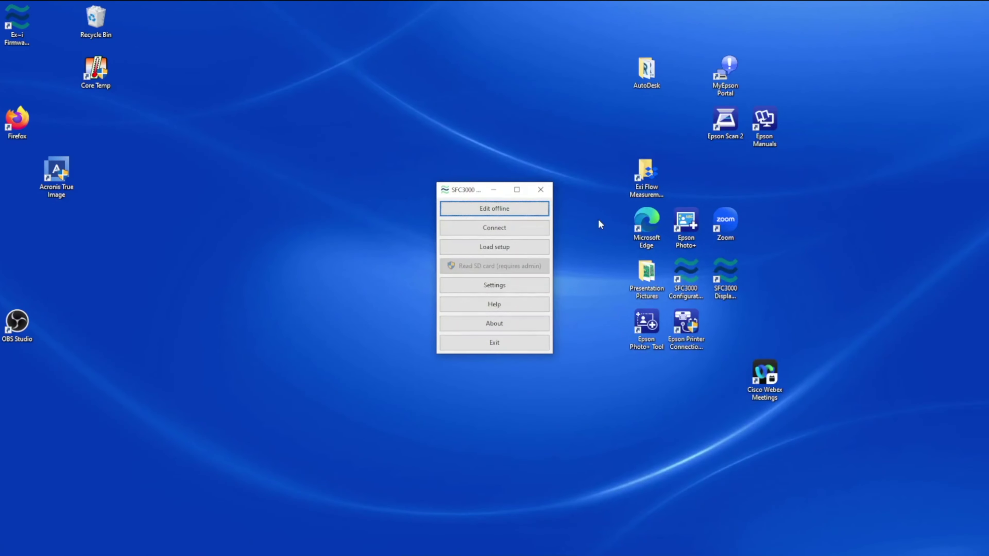
- Create an offline setup in version 0.47 for a Standard machine with Stream 1 set to Gas Ultrasonic
{"action": "left_click", "coordinate": [519, 206]}
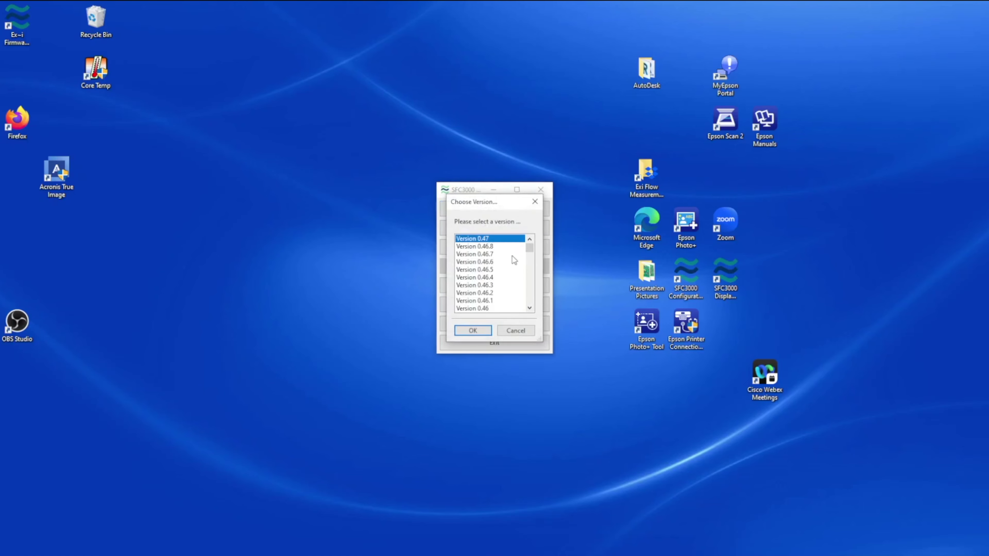
{"action": "left_click", "coordinate": [481, 332]}
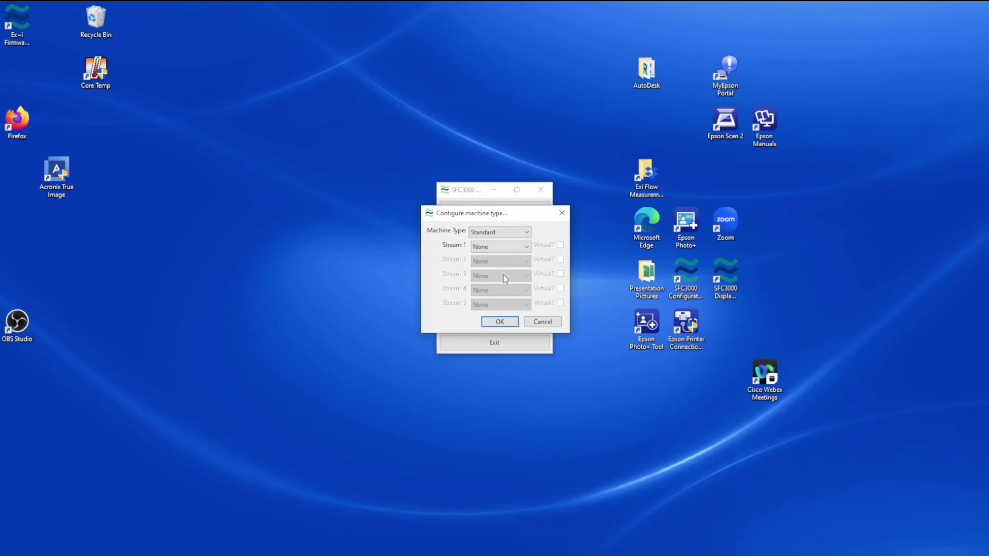
{"action": "left_click", "coordinate": [516, 251]}
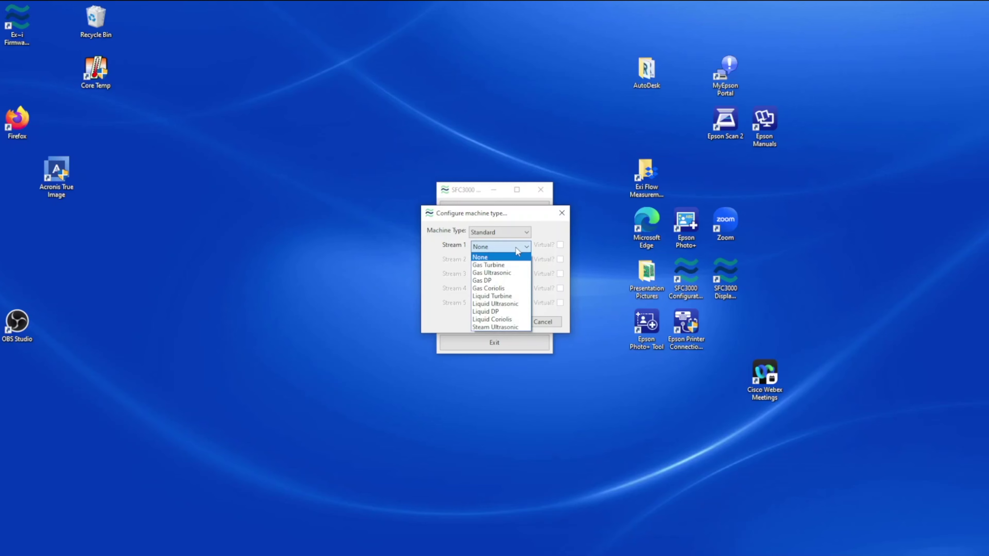
{"action": "left_click", "coordinate": [512, 273]}
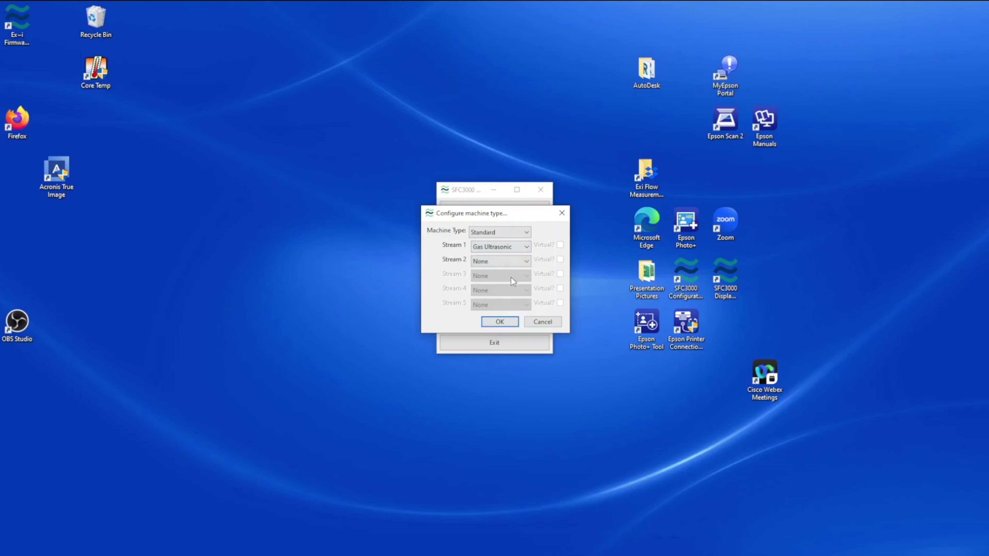
{"action": "left_click", "coordinate": [506, 322]}
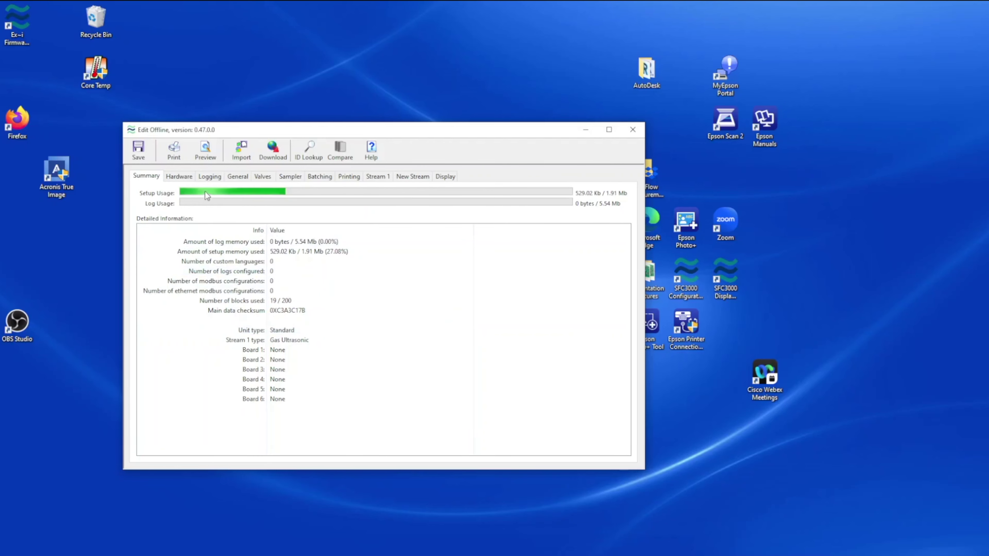
- Assign a Digital I/O board to hardware slot 1
{"action": "left_click", "coordinate": [188, 178]}
{"action": "left_click", "coordinate": [204, 208]}
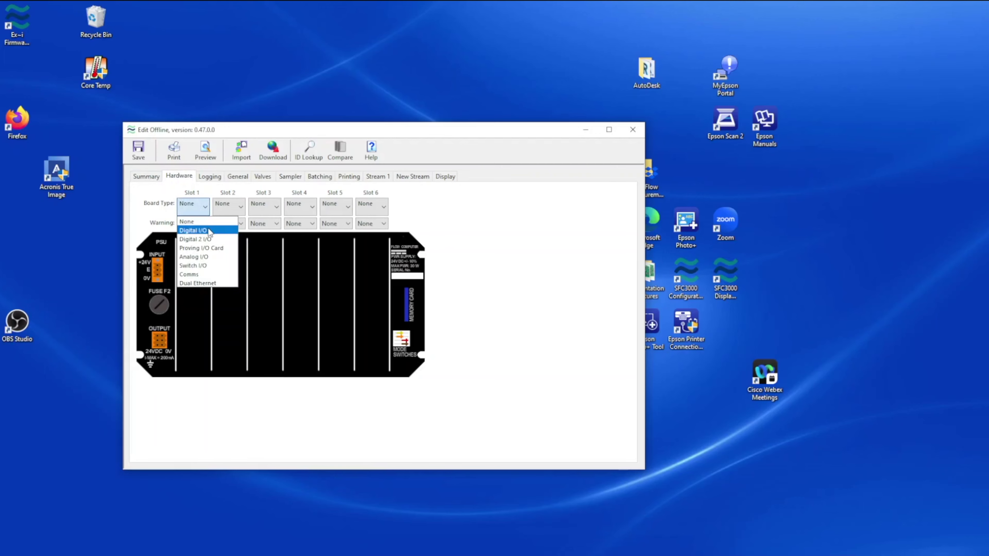
{"action": "left_click", "coordinate": [209, 230]}
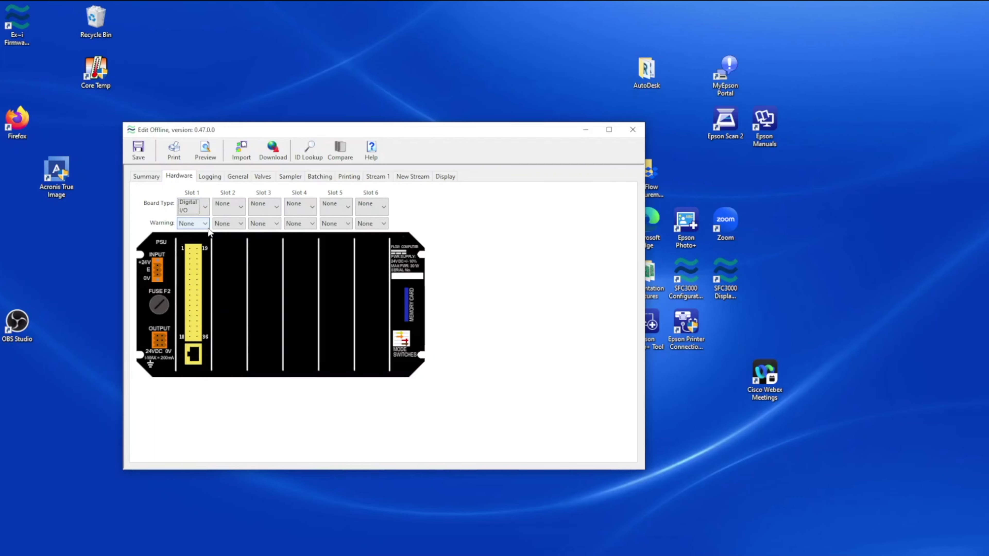
- Configure the slot 1 board's serial port as a Modbus Master with master type Gas Ultrasonic (Single)
{"action": "left_click", "coordinate": [191, 355]}
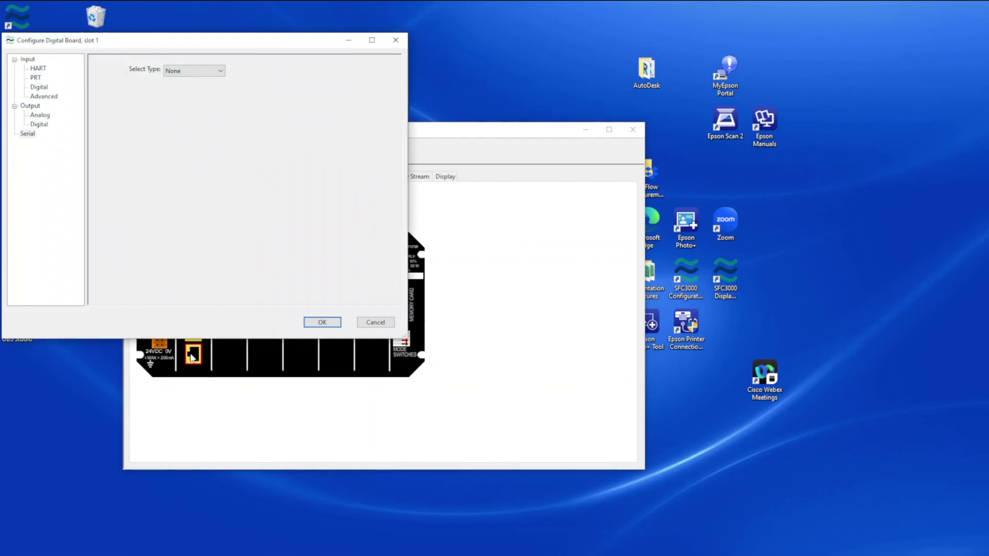
{"action": "left_click_drag", "start_coordinate": [237, 43], "coordinate": [501, 86]}
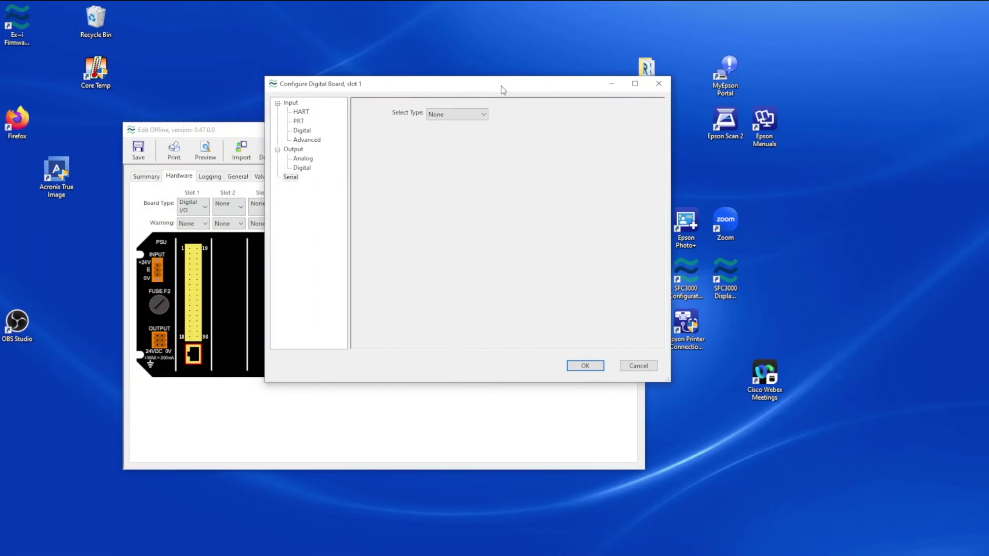
{"action": "left_click", "coordinate": [483, 114]}
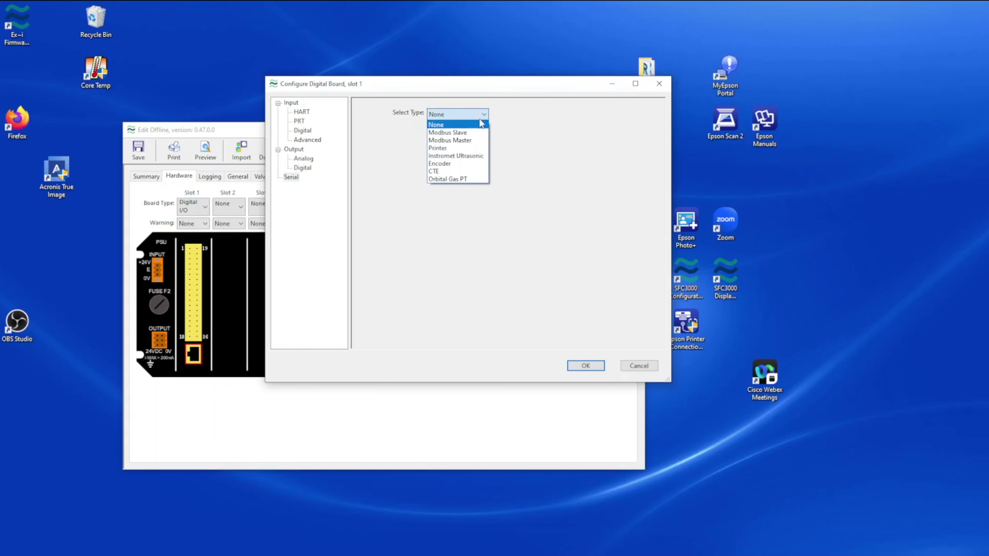
{"action": "left_click", "coordinate": [476, 144]}
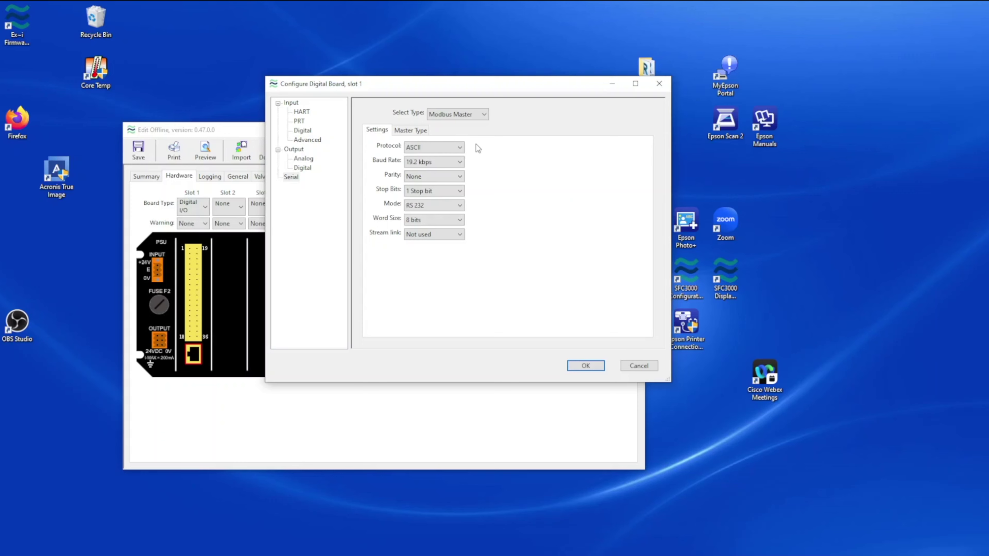
{"action": "left_click", "coordinate": [424, 133]}
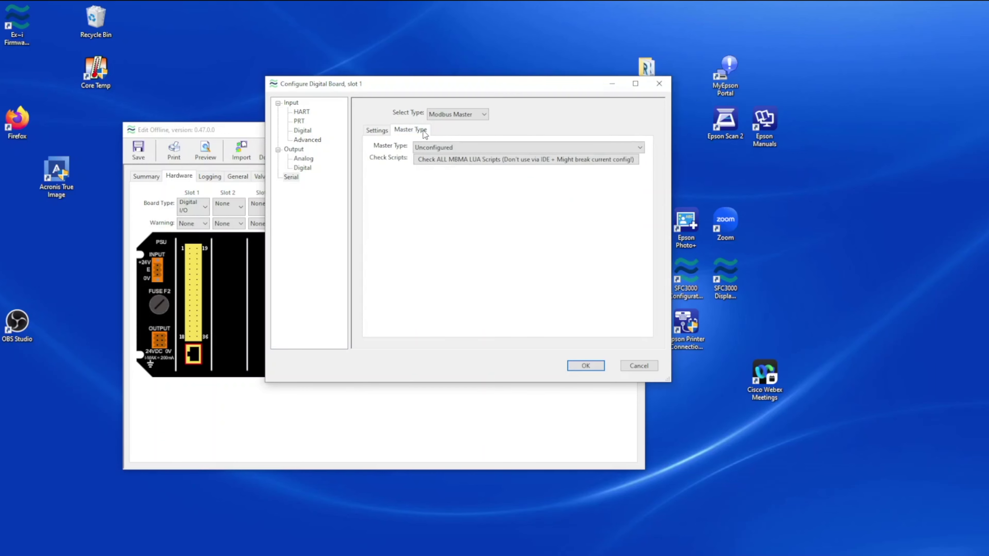
{"action": "left_click", "coordinate": [446, 152]}
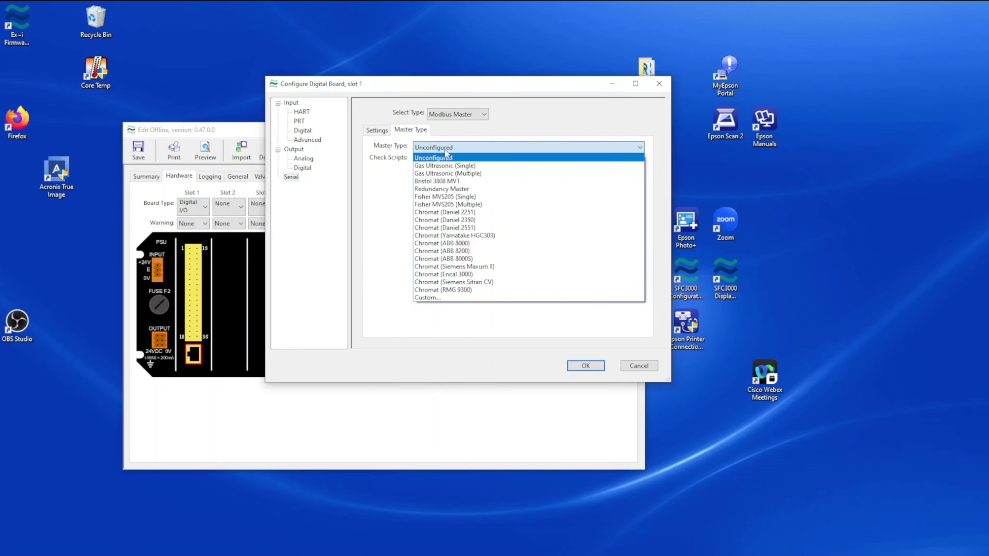
{"action": "left_click", "coordinate": [447, 165]}
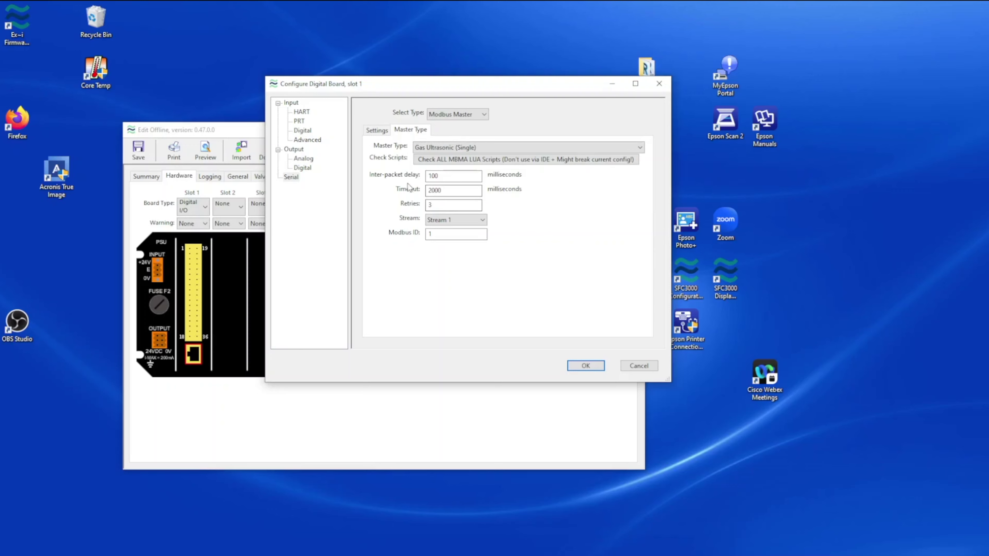
- Assign the board's digital Input 1 to USM Meter Frequency.1 from Stream 1's API 5.5 Level B - E frequency input
{"action": "left_click", "coordinate": [306, 133]}
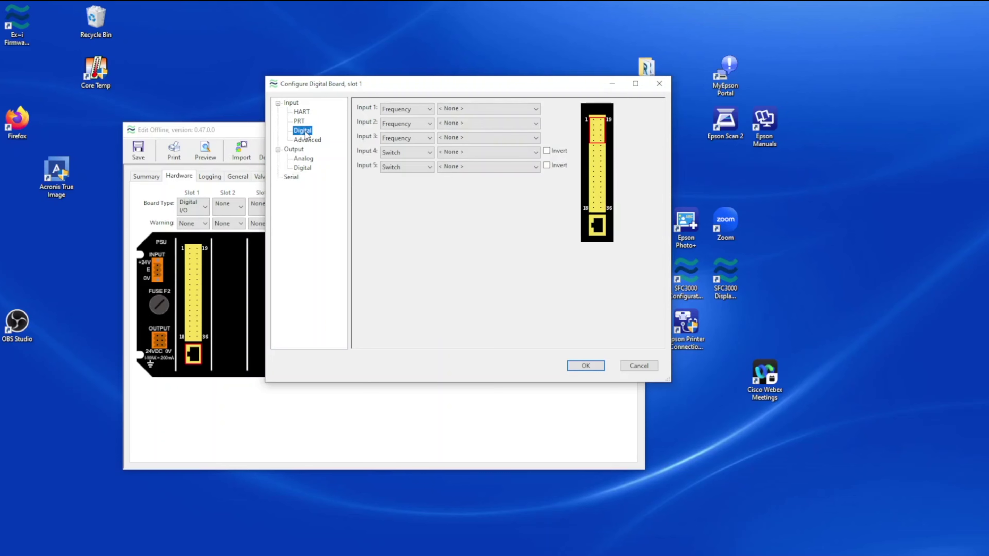
{"action": "left_click", "coordinate": [492, 110]}
{"action": "left_click", "coordinate": [445, 131]}
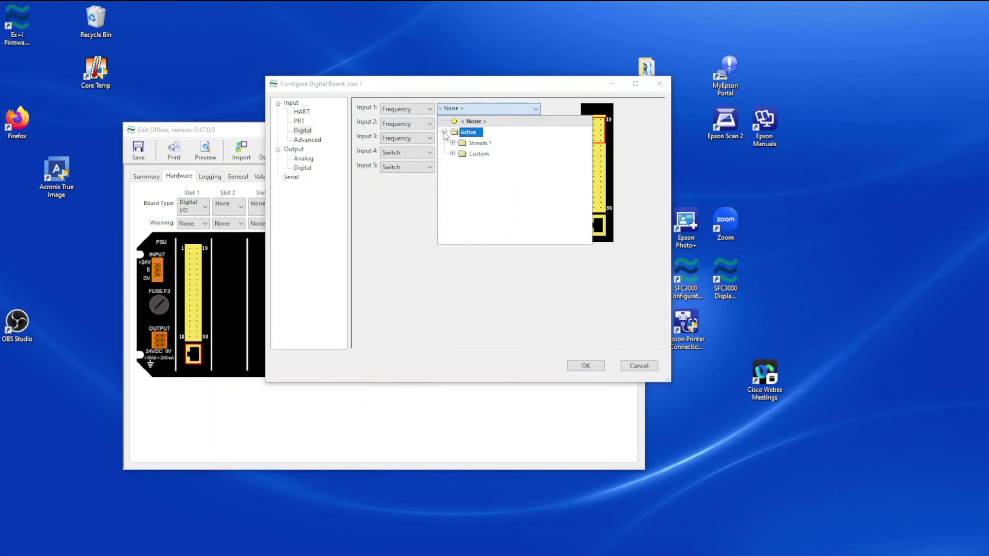
{"action": "left_click", "coordinate": [453, 143]}
{"action": "left_click", "coordinate": [461, 154]}
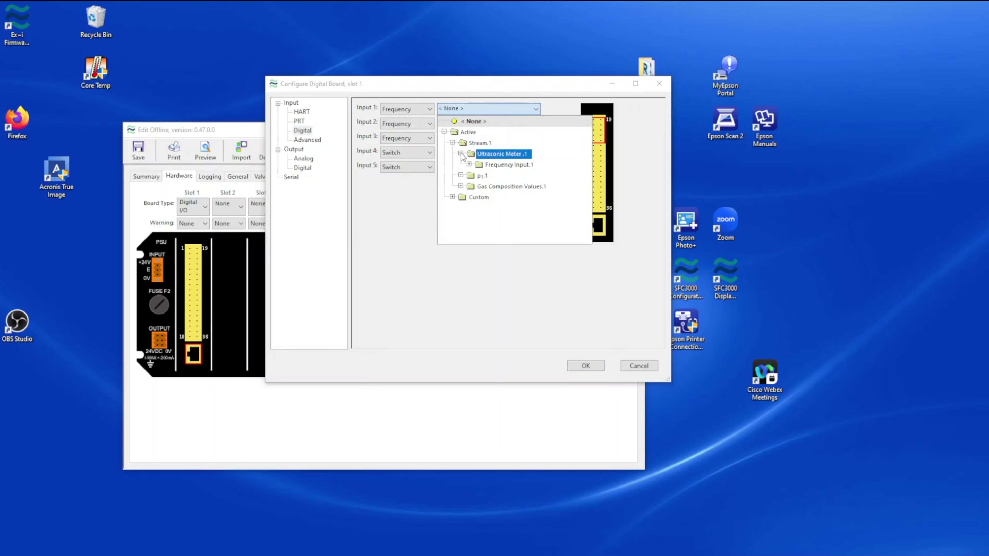
{"action": "left_click", "coordinate": [469, 165]}
{"action": "left_click", "coordinate": [477, 175]}
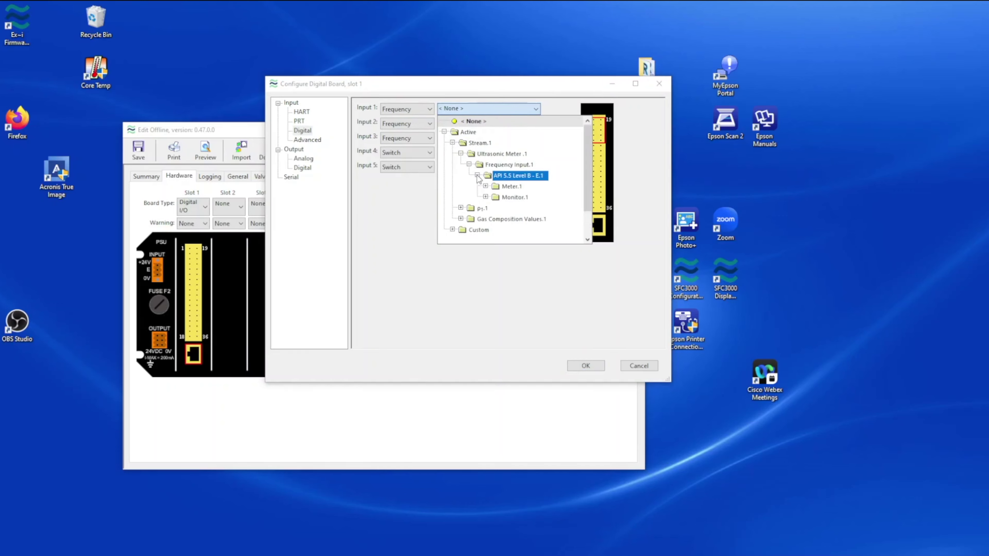
{"action": "left_click", "coordinate": [485, 186]}
{"action": "left_click", "coordinate": [515, 198]}
{"action": "left_click", "coordinate": [515, 198]}
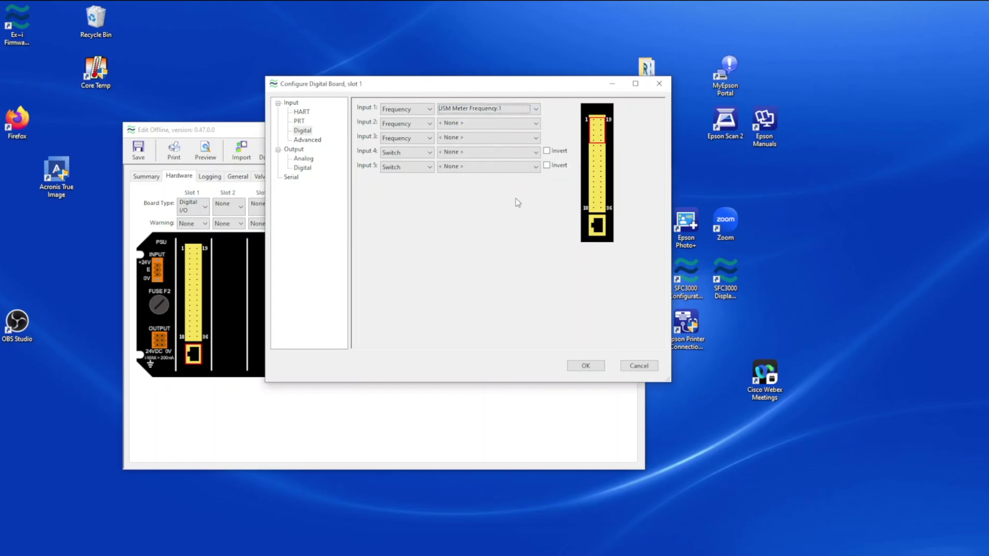
- Assign digital Input 2 to USM Monitor Frequency.1 from Stream 1's ultrasonic meter and accept the board configuration
{"action": "left_click", "coordinate": [469, 122]}
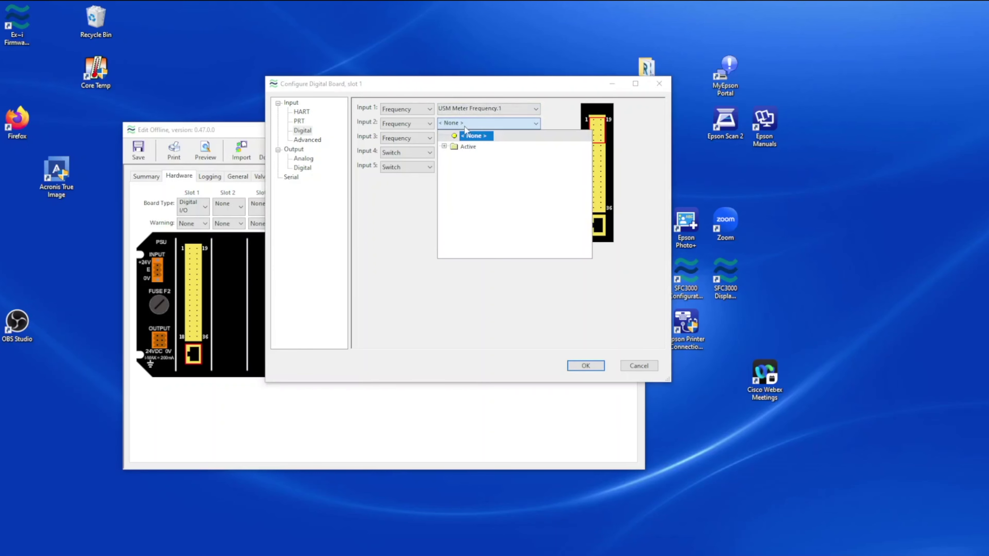
{"action": "left_click", "coordinate": [446, 144]}
{"action": "left_click", "coordinate": [444, 147]}
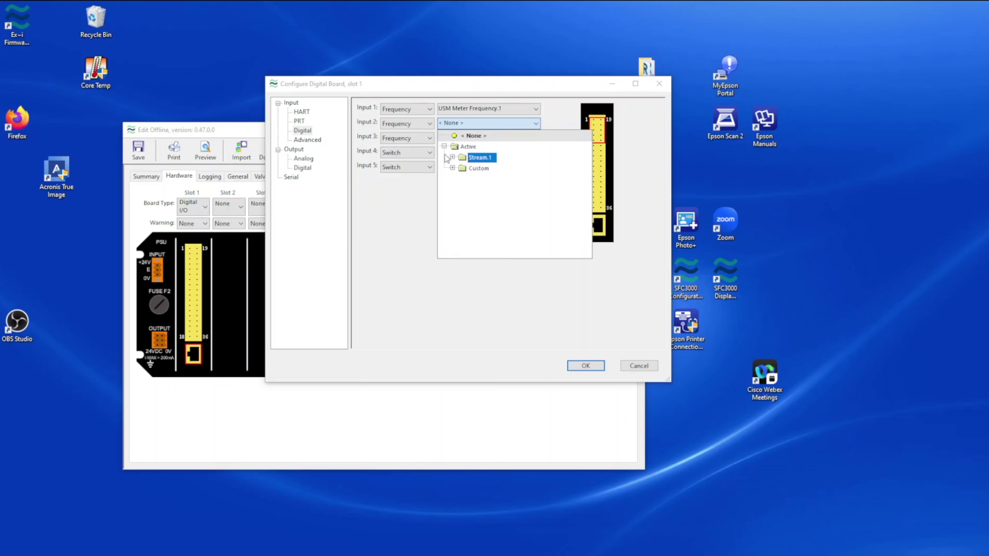
{"action": "left_click", "coordinate": [453, 157]}
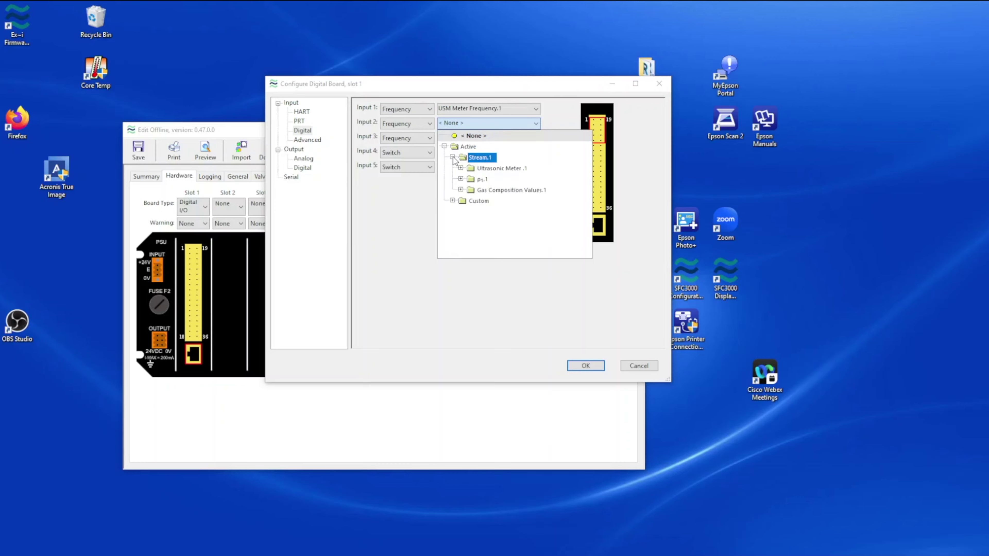
{"action": "left_click", "coordinate": [460, 168]}
{"action": "left_click", "coordinate": [469, 179]}
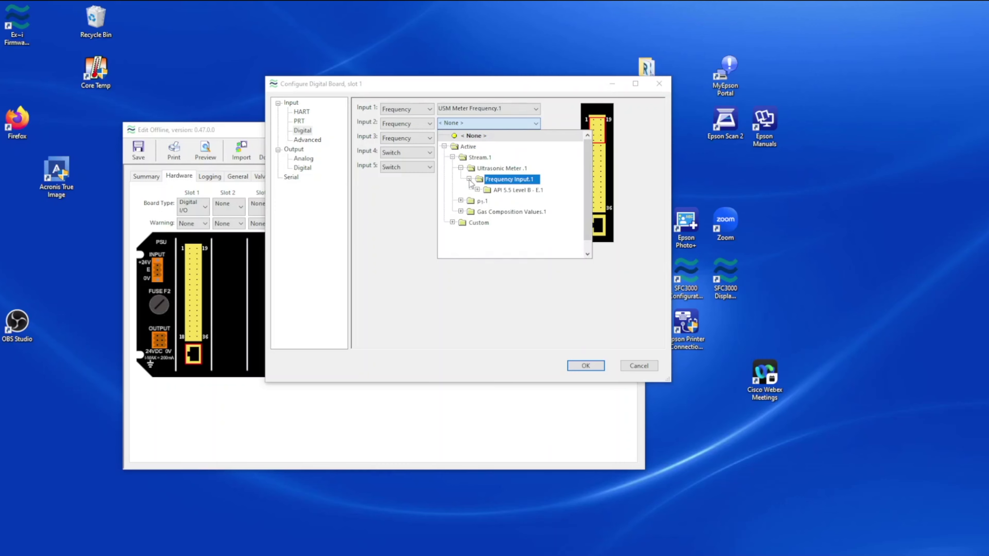
{"action": "left_click", "coordinate": [478, 190]}
{"action": "left_click", "coordinate": [485, 211]}
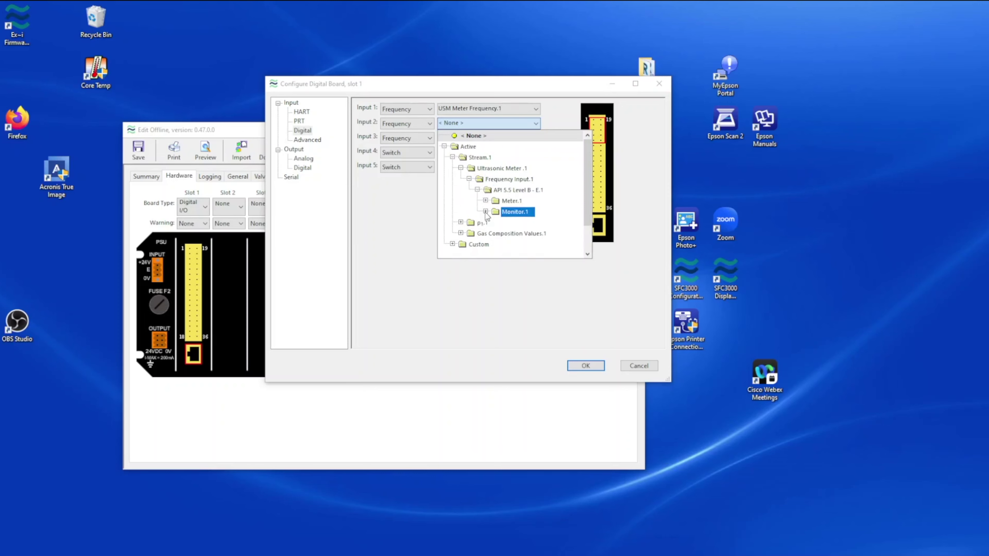
{"action": "left_click", "coordinate": [520, 224]}
{"action": "left_click", "coordinate": [519, 225]}
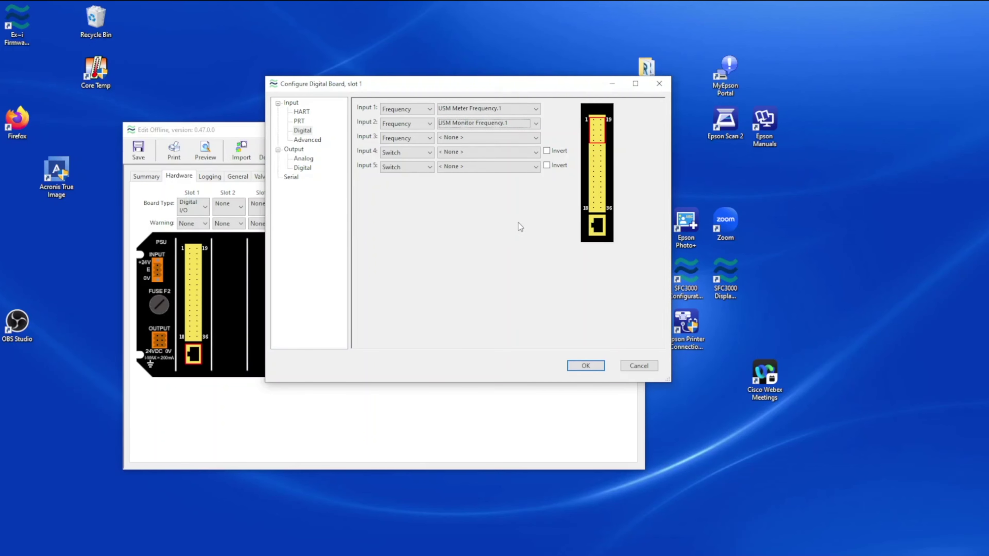
{"action": "left_click", "coordinate": [579, 363]}
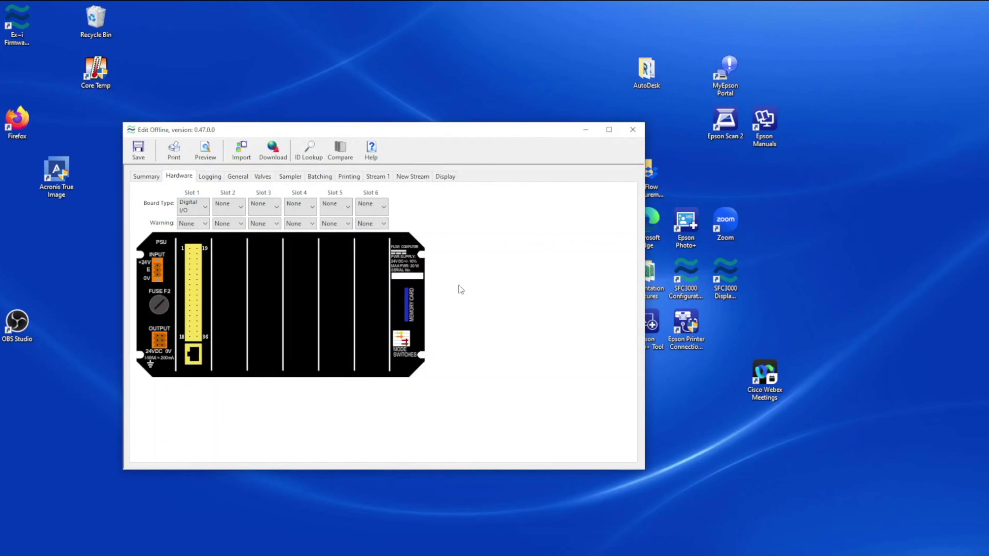
- Review the available meter types for Stream 1's gas ultrasonic input, keeping FlowSIC 600, and show the Flowsic 600 options
{"action": "left_click", "coordinate": [376, 177]}
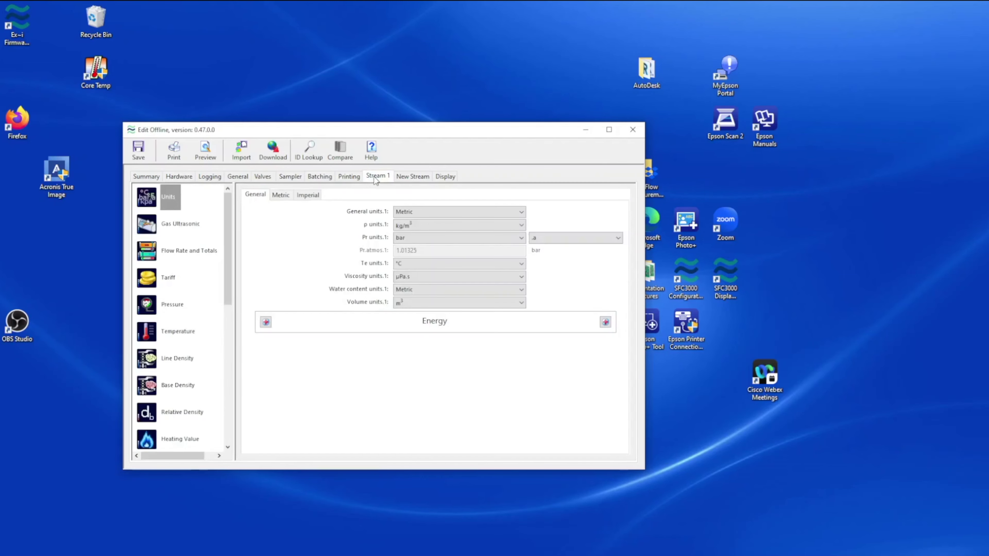
{"action": "left_click", "coordinate": [168, 228]}
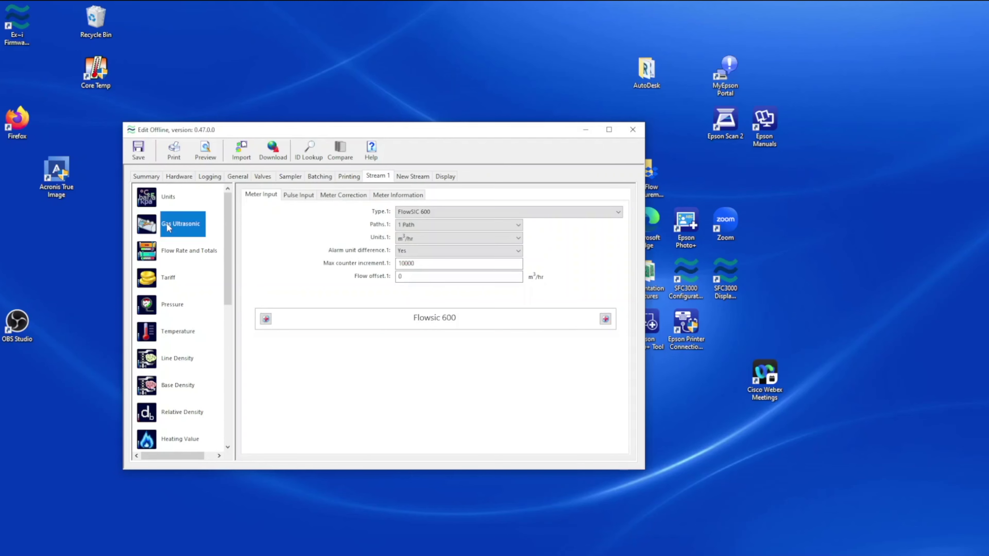
{"action": "left_click", "coordinate": [594, 213]}
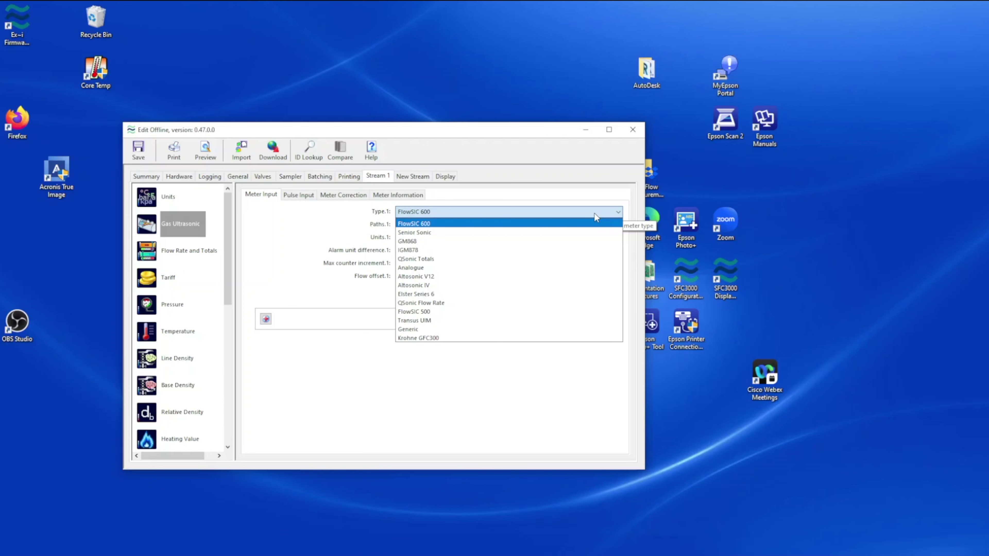
{"action": "left_click", "coordinate": [595, 213]}
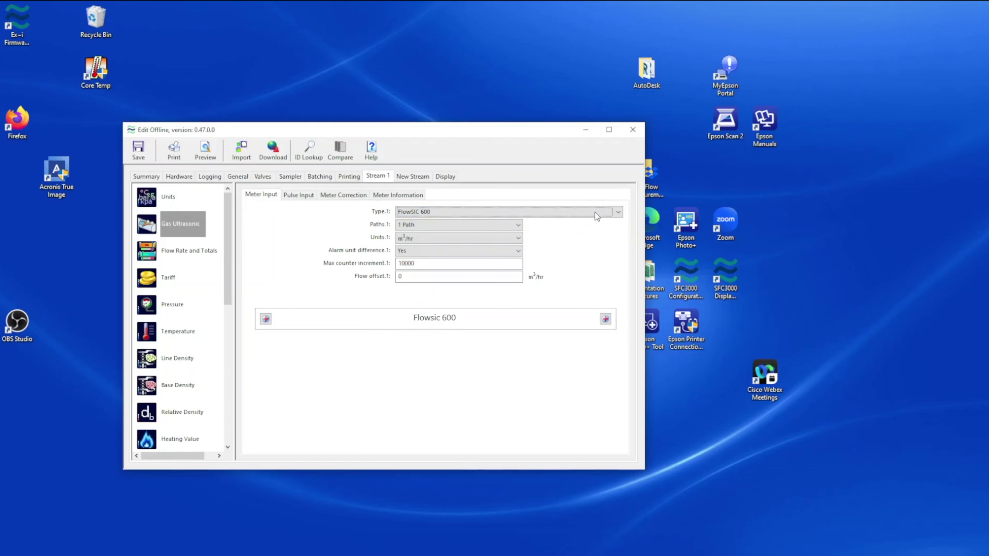
{"action": "left_click", "coordinate": [266, 319]}
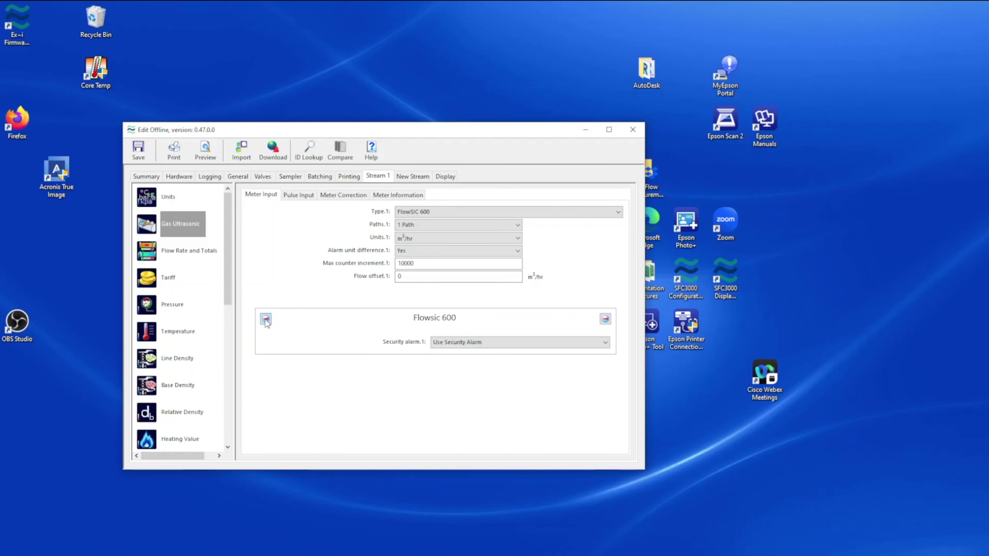
- Set swapping between inputs to Yes in Stream 1's ultrasonic pulse input settings, keeping Serial Input as primary measurement
{"action": "left_click", "coordinate": [293, 197]}
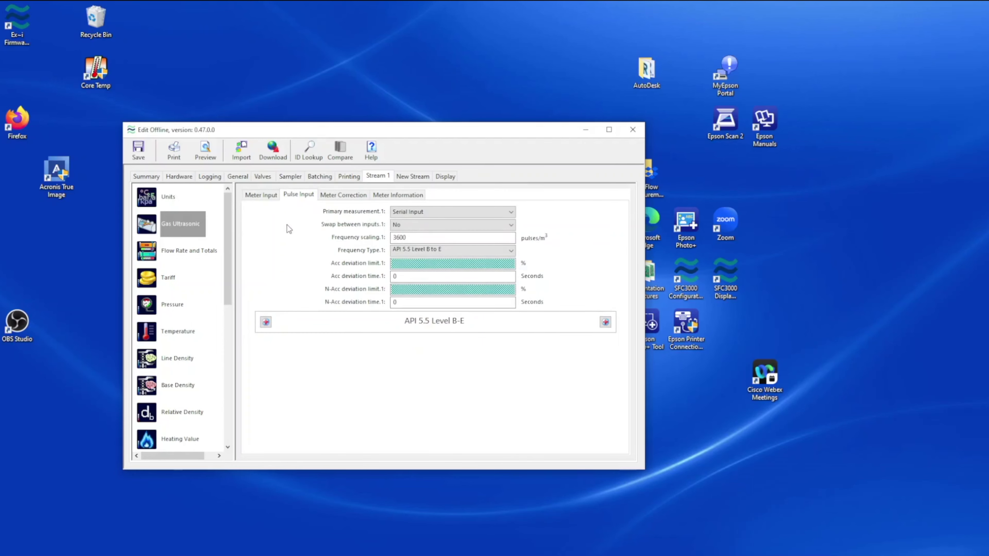
{"action": "left_click", "coordinate": [509, 213]}
{"action": "left_click", "coordinate": [508, 213]}
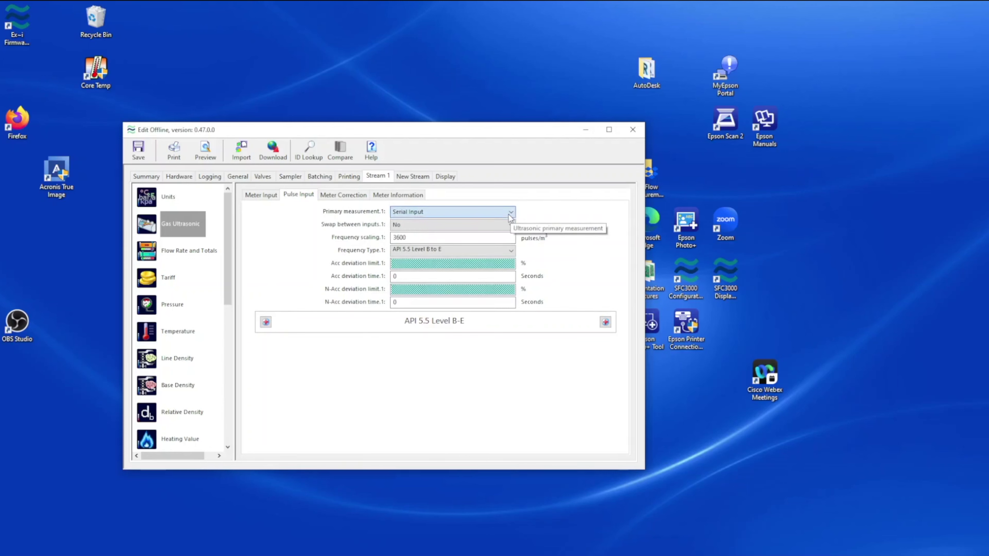
{"action": "left_click", "coordinate": [509, 226]}
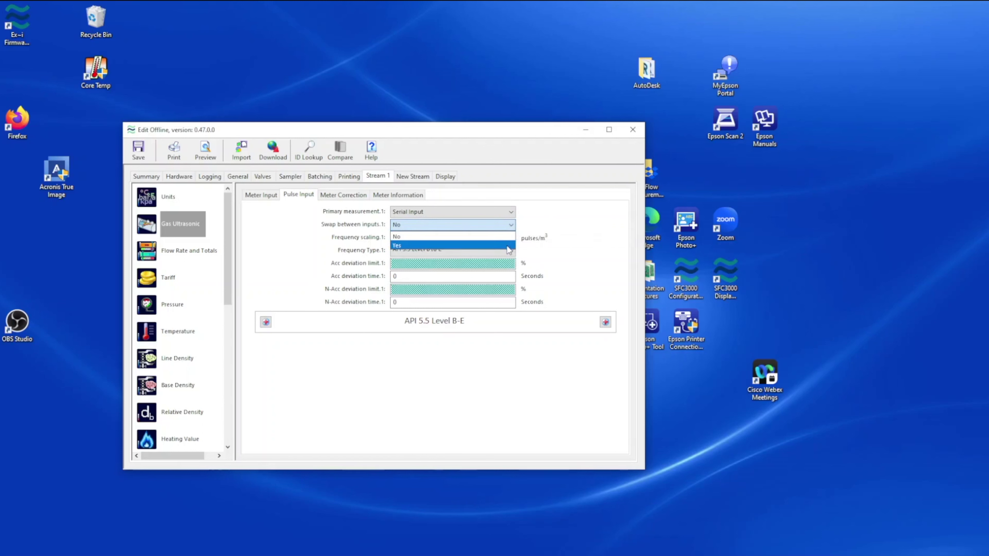
{"action": "left_click", "coordinate": [499, 246]}
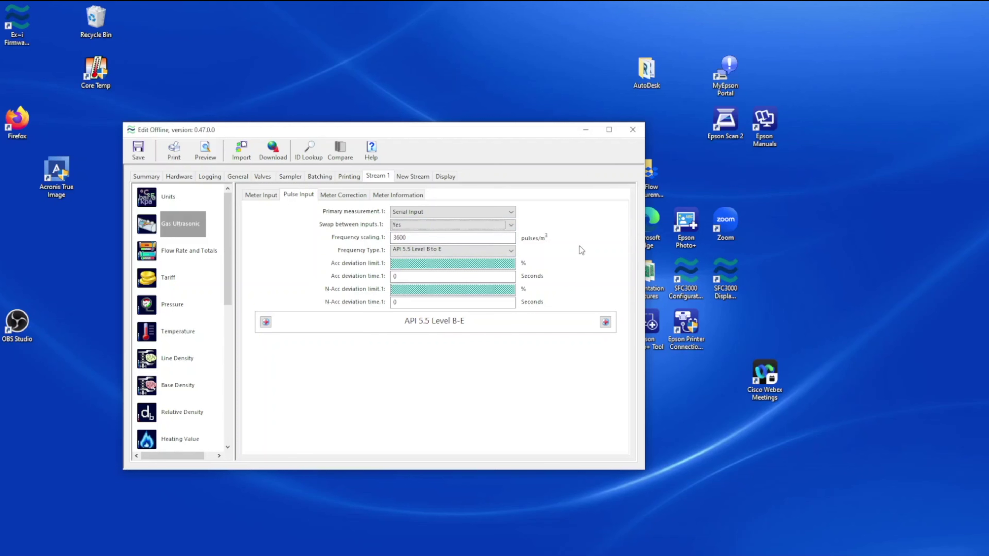
- Add Stream 2 to the configuration as a New Gas Coriolis stream
{"action": "left_click", "coordinate": [413, 176]}
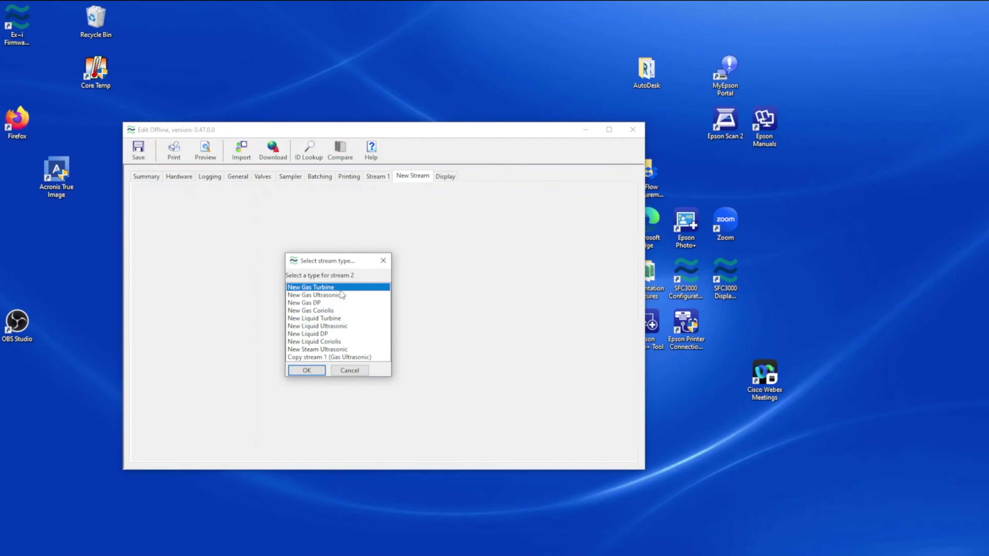
{"action": "left_click", "coordinate": [329, 311]}
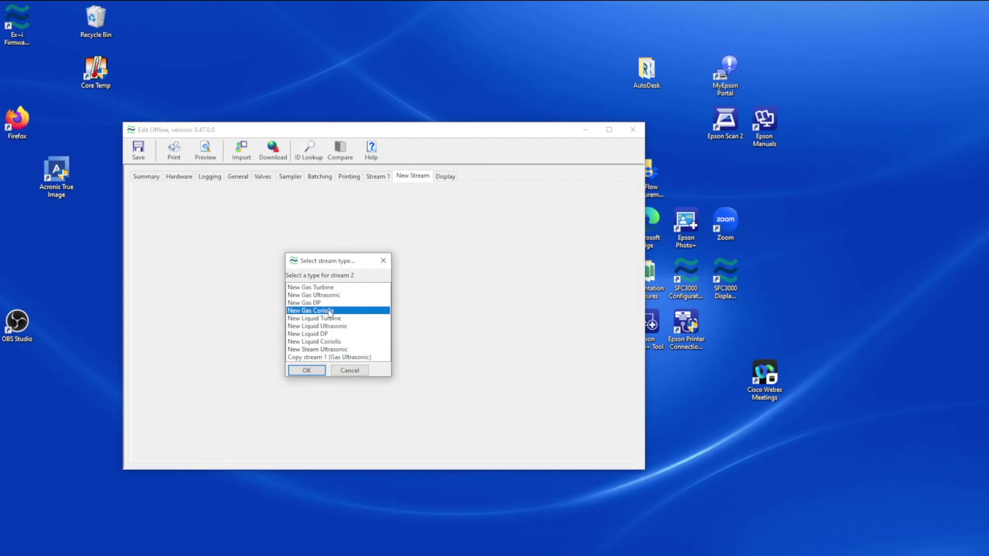
{"action": "left_click", "coordinate": [307, 370]}
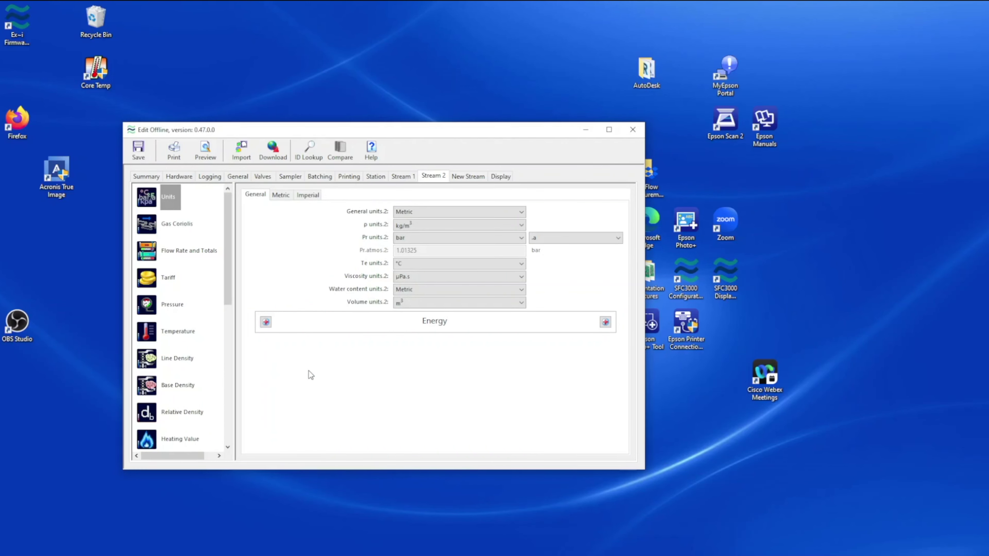
- Fit a Digital I/O board in hardware Slot 2
{"action": "left_click", "coordinate": [185, 178]}
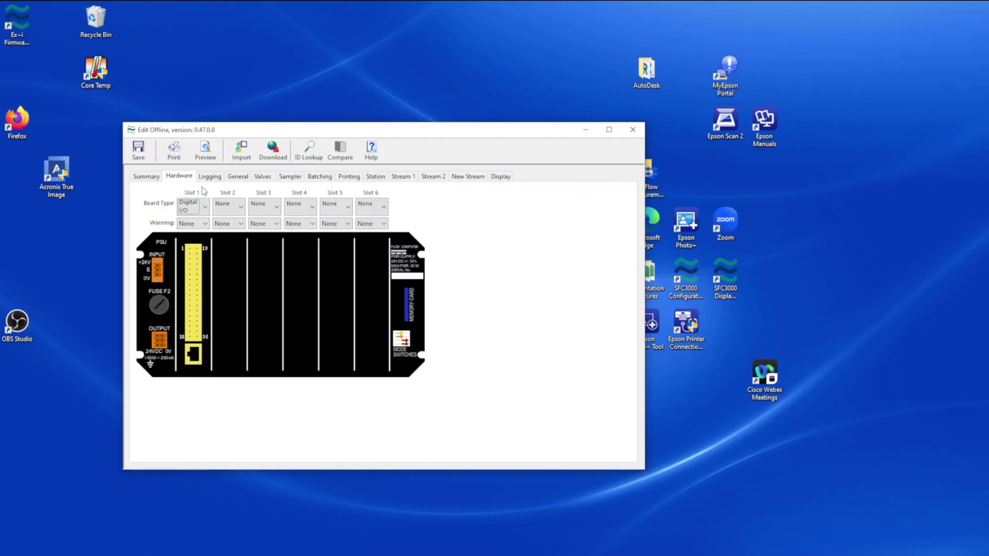
{"action": "left_click", "coordinate": [232, 212]}
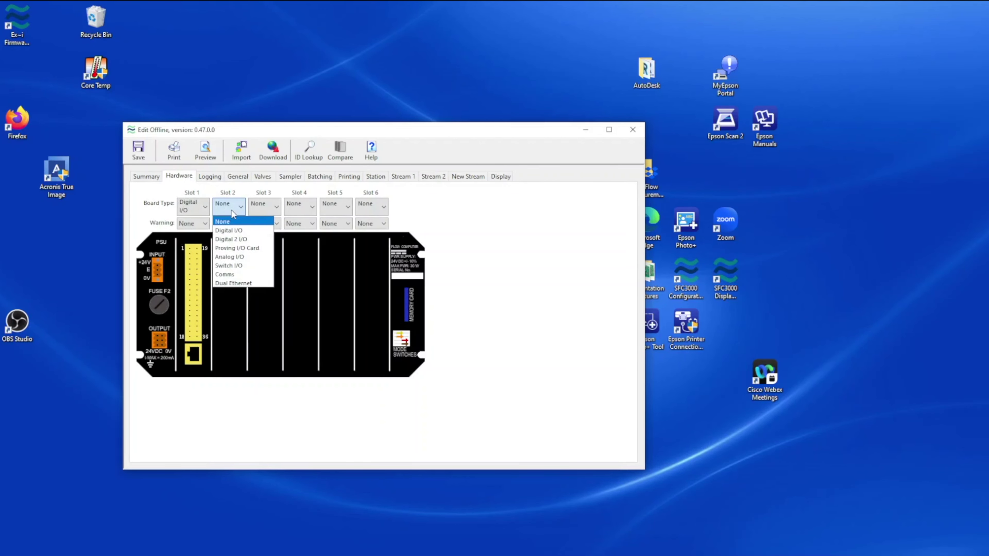
{"action": "left_click", "coordinate": [235, 230]}
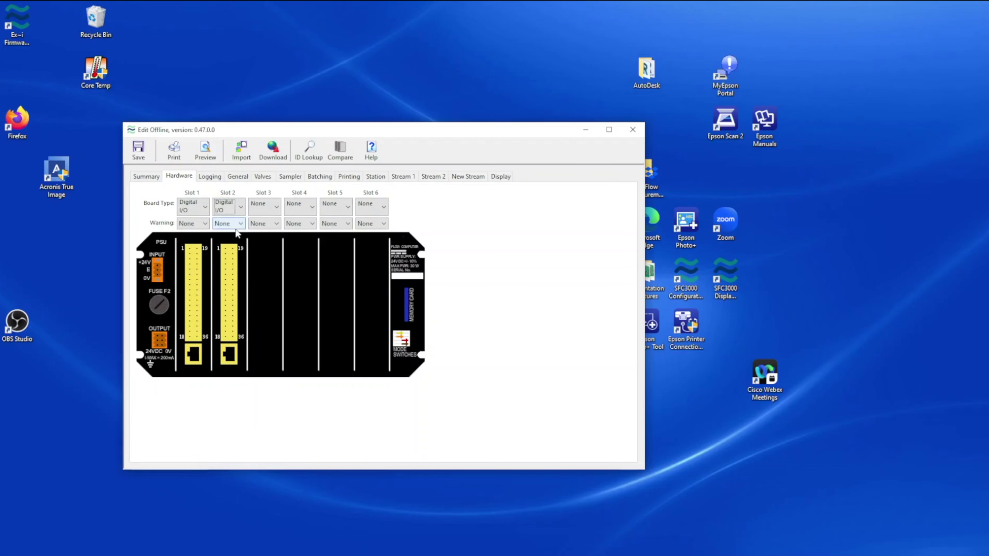
- Configure the Slot 2 board's serial port as Modbus Master with master type Gas Coriolis (Single) for Stream 2
{"action": "double_click", "coordinate": [229, 359]}
{"action": "left_click", "coordinate": [432, 108]}
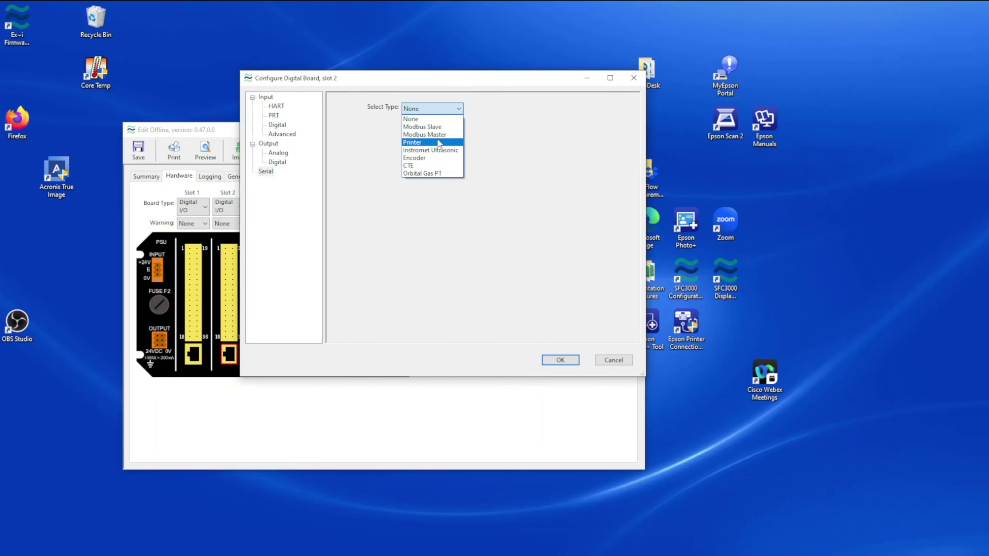
{"action": "left_click", "coordinate": [433, 135]}
{"action": "left_click", "coordinate": [383, 125]}
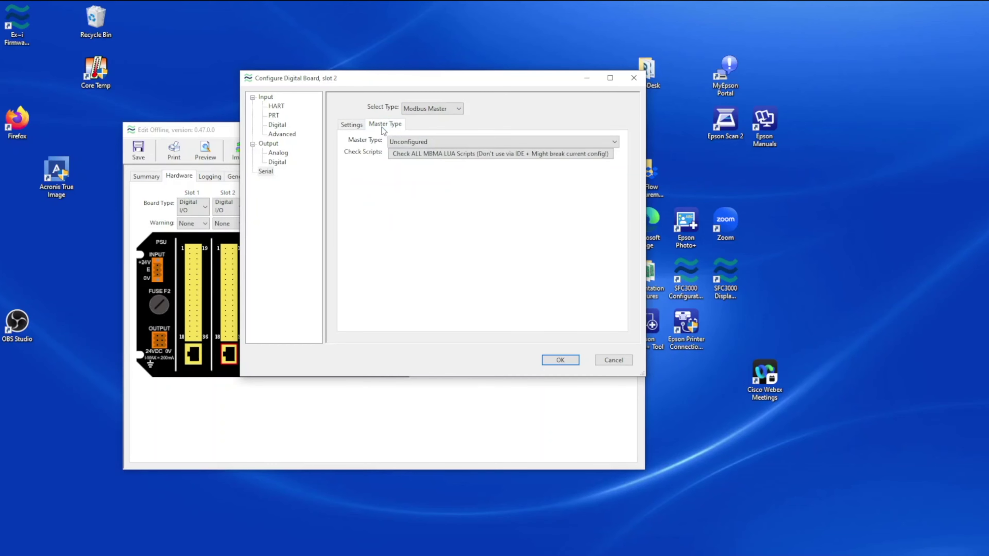
{"action": "left_click", "coordinate": [404, 142]}
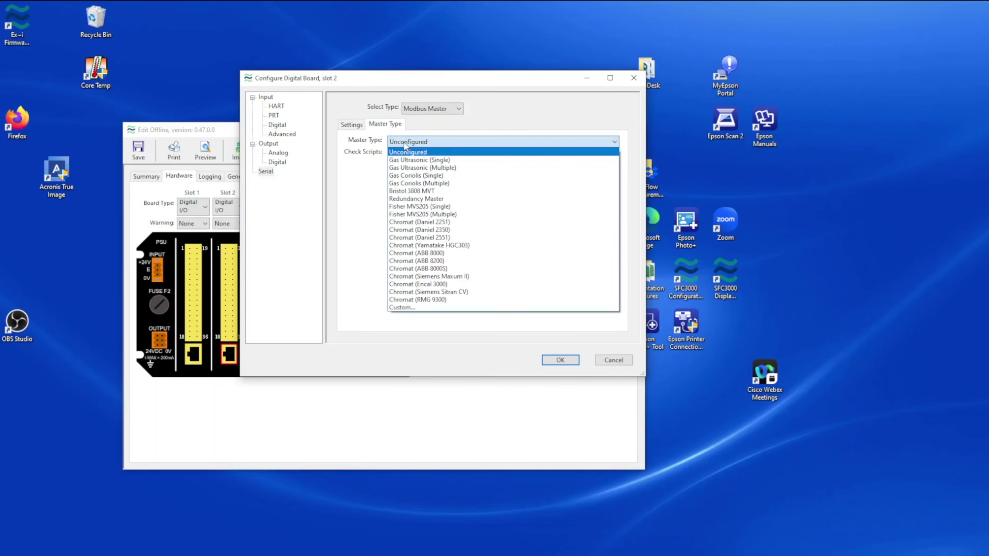
{"action": "left_click", "coordinate": [423, 176]}
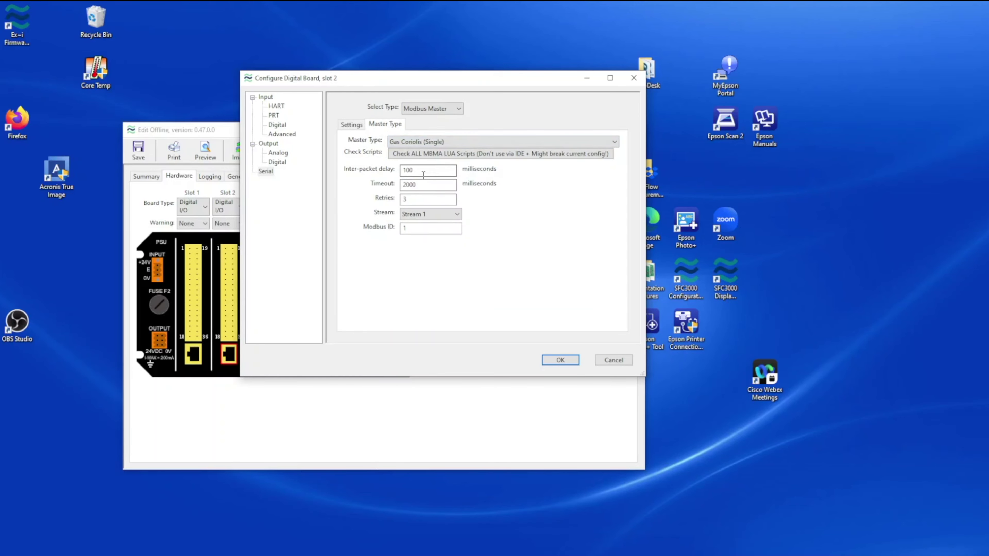
{"action": "left_click", "coordinate": [424, 214]}
{"action": "left_click", "coordinate": [419, 230]}
- Assign the Slot 2 board's digital Input 1 to Coriolis Meter frequency.2 from Stream 2's API 5.5 Level B - E frequency input
{"action": "left_click", "coordinate": [281, 125]}
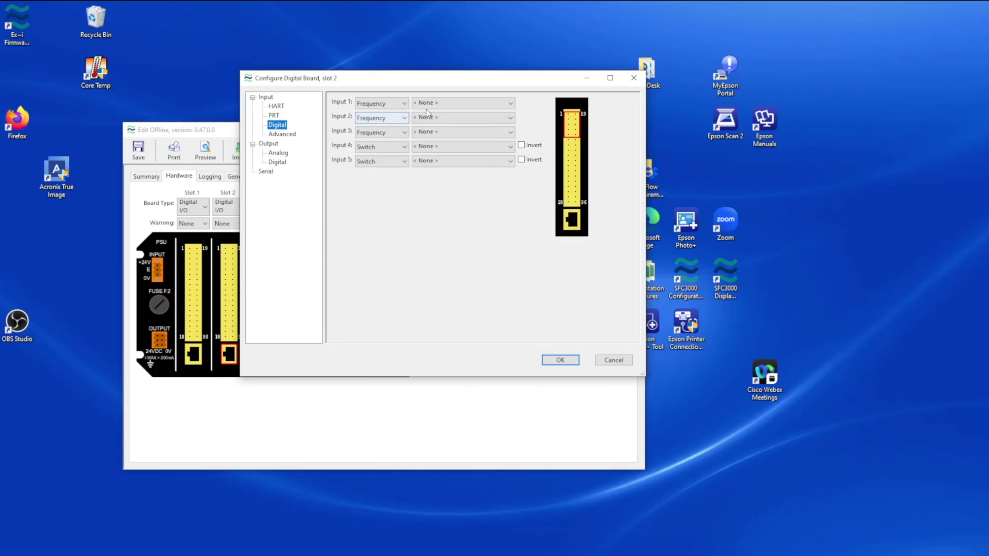
{"action": "left_click", "coordinate": [420, 103]}
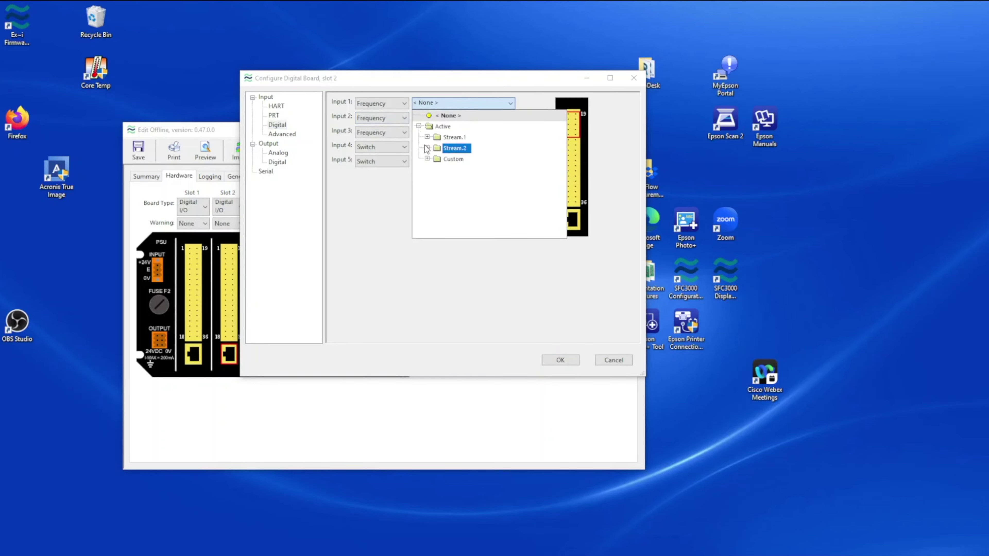
{"action": "left_click", "coordinate": [427, 148]}
{"action": "left_click", "coordinate": [435, 159]}
{"action": "left_click", "coordinate": [444, 169]}
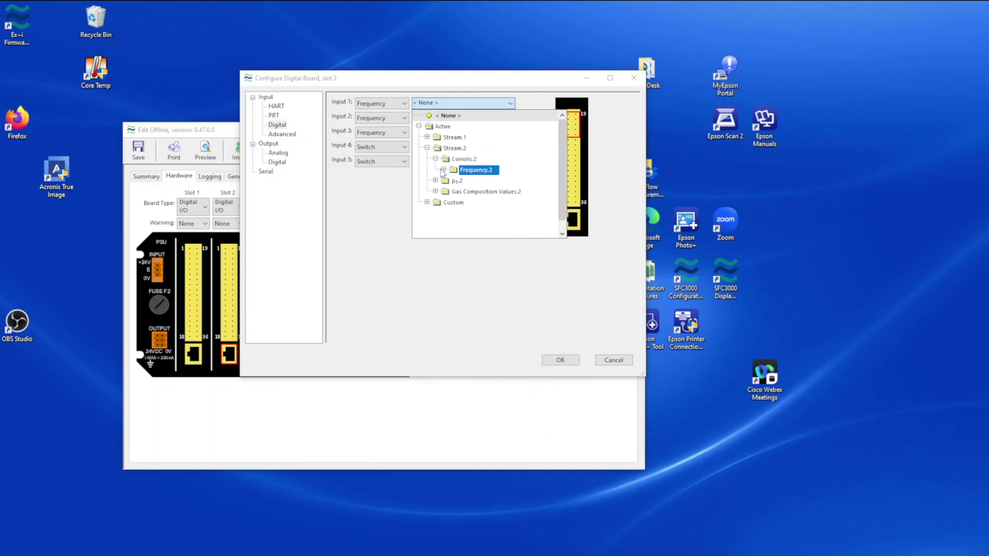
{"action": "left_click", "coordinate": [452, 181]}
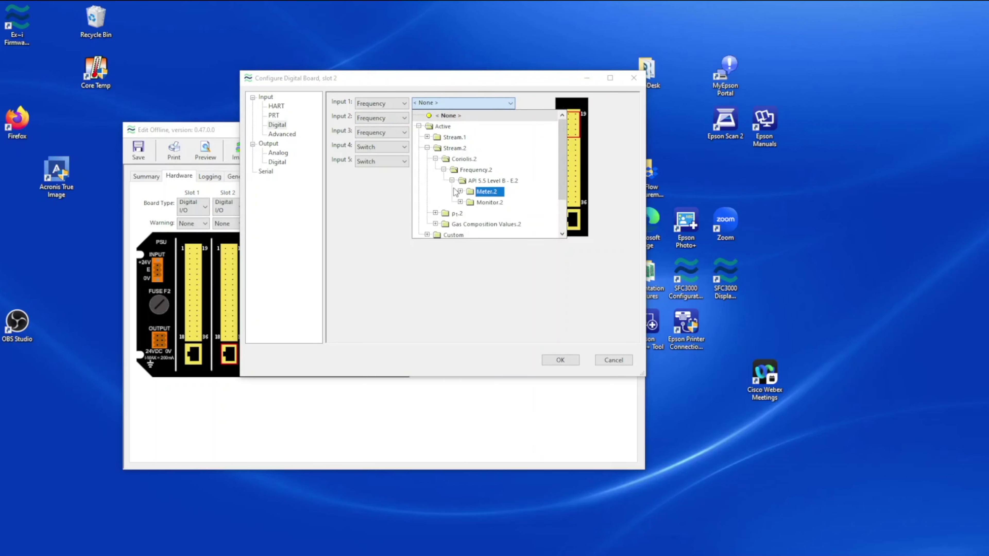
{"action": "left_click", "coordinate": [459, 192]}
{"action": "left_click", "coordinate": [484, 203]}
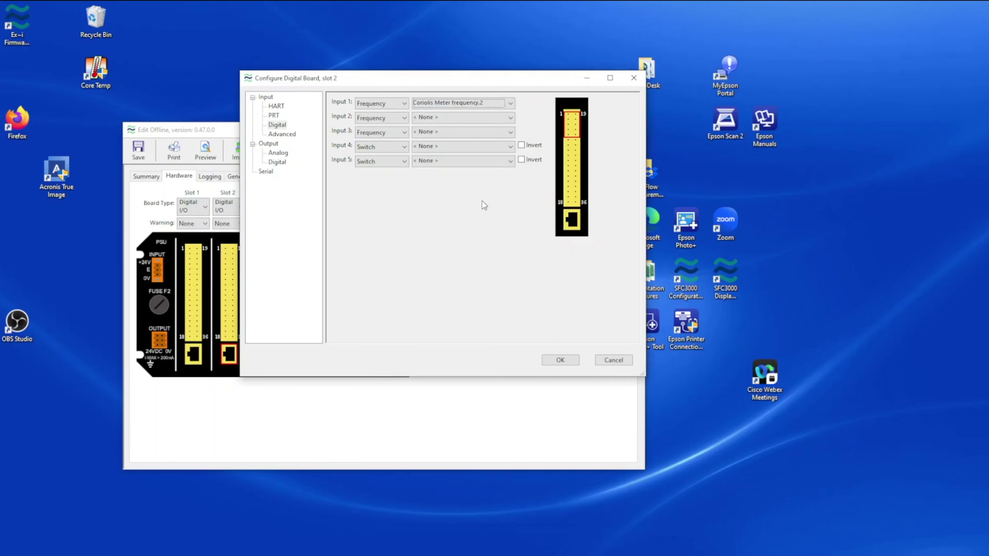
- Assign digital Input 2 to the Monitor.2 frequency of Stream 2's Coriolis meter under API 5.5 Level B - E
{"action": "left_click", "coordinate": [448, 118]}
{"action": "left_click", "coordinate": [419, 141]}
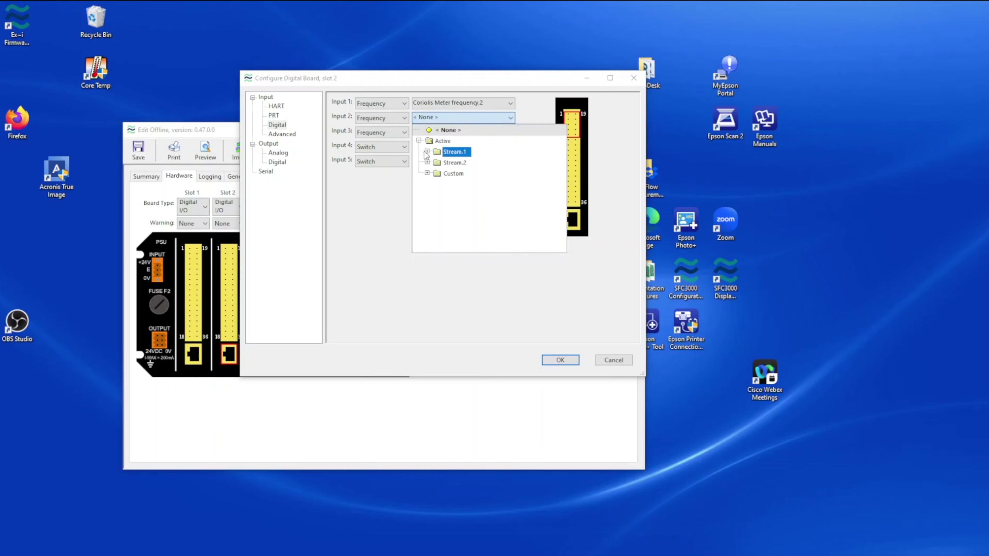
{"action": "left_click", "coordinate": [427, 162]}
{"action": "left_click", "coordinate": [435, 173]}
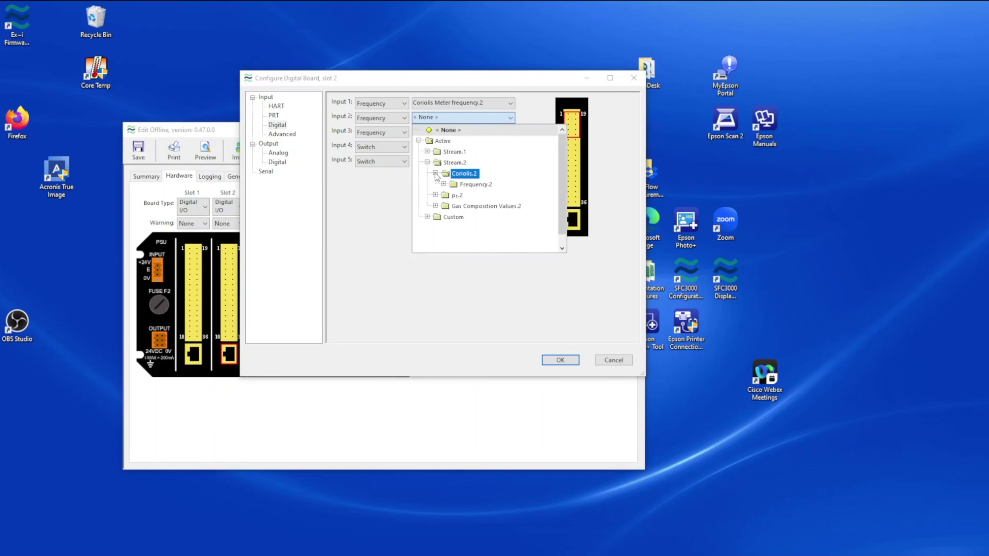
{"action": "left_click", "coordinate": [443, 184]}
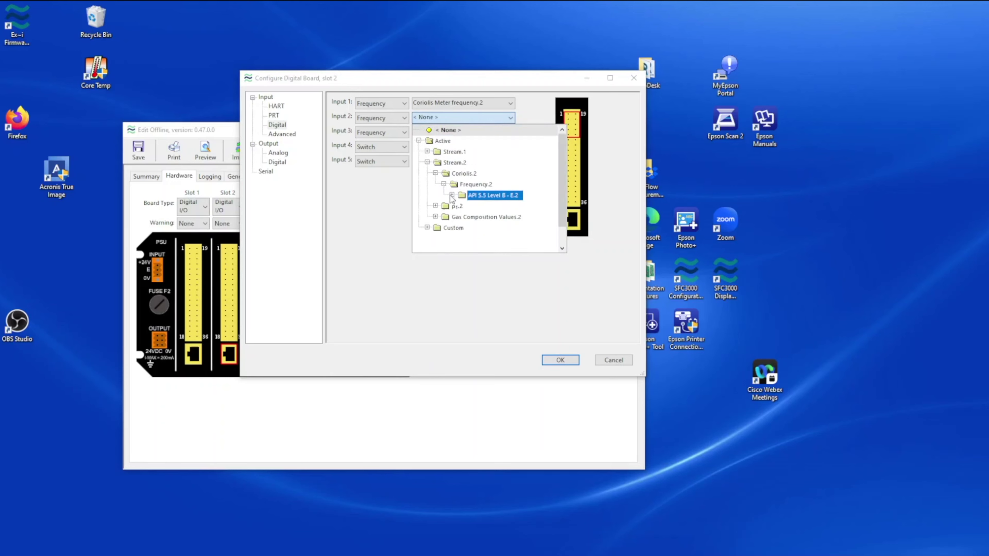
{"action": "left_click", "coordinate": [451, 195]}
{"action": "left_click", "coordinate": [460, 217]}
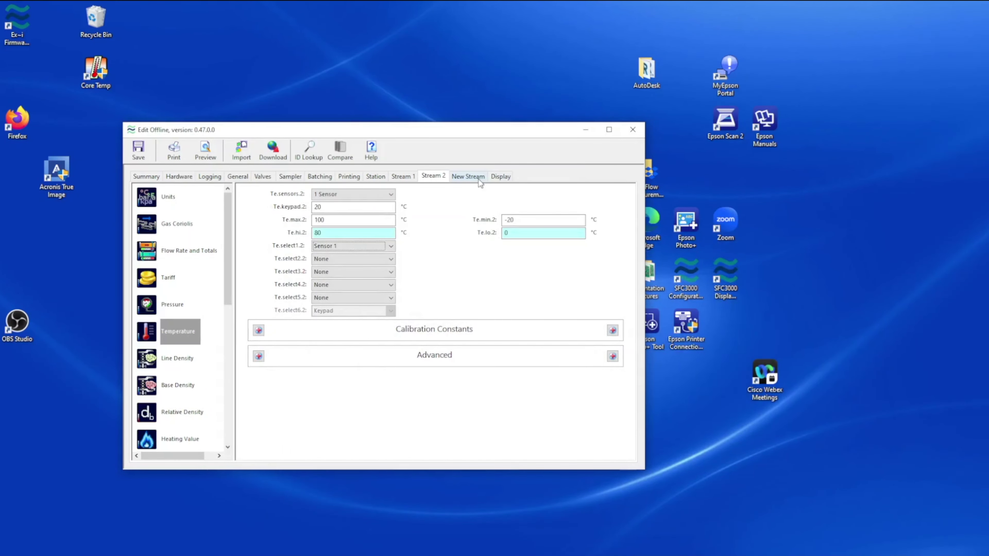
- Add Stream 3 to the configuration as a New Gas DP stream
{"action": "left_click", "coordinate": [475, 178]}
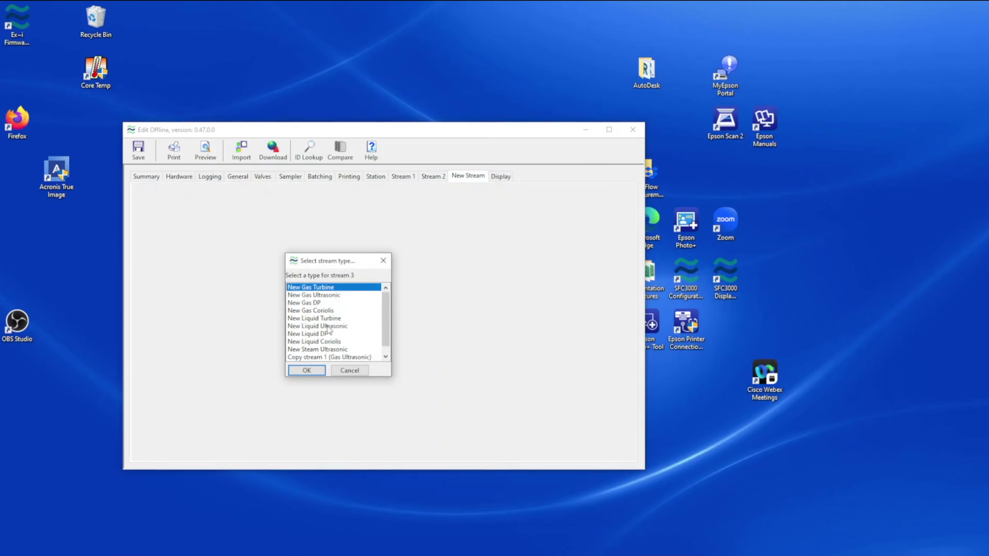
{"action": "left_click", "coordinate": [322, 303]}
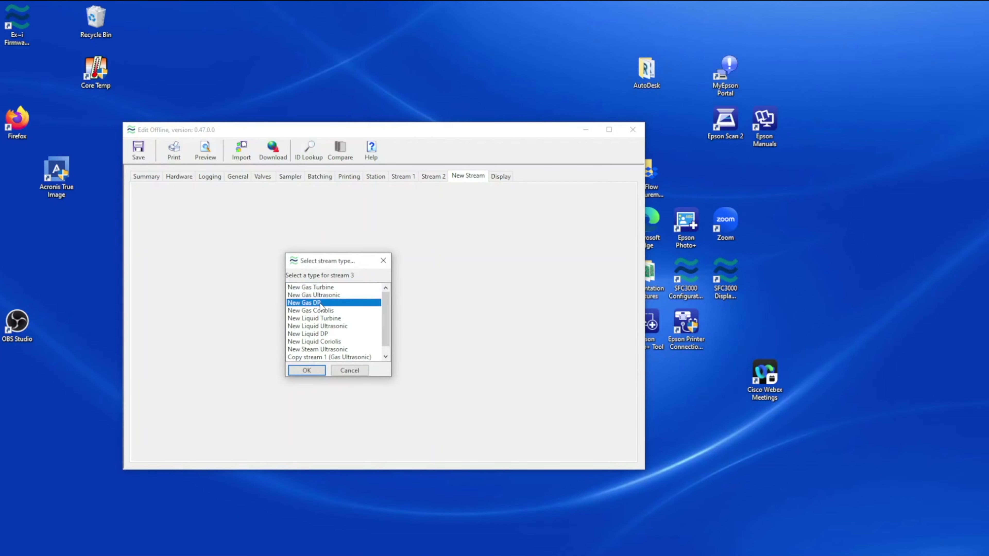
{"action": "left_click", "coordinate": [316, 370]}
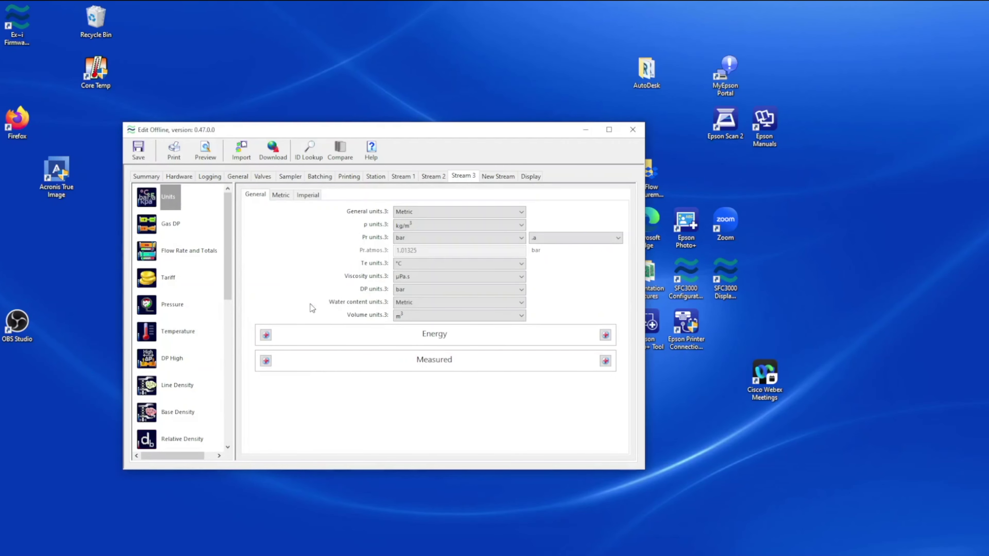
- Fit a Digital I/O board in hardware Slot 3
{"action": "left_click", "coordinate": [179, 176]}
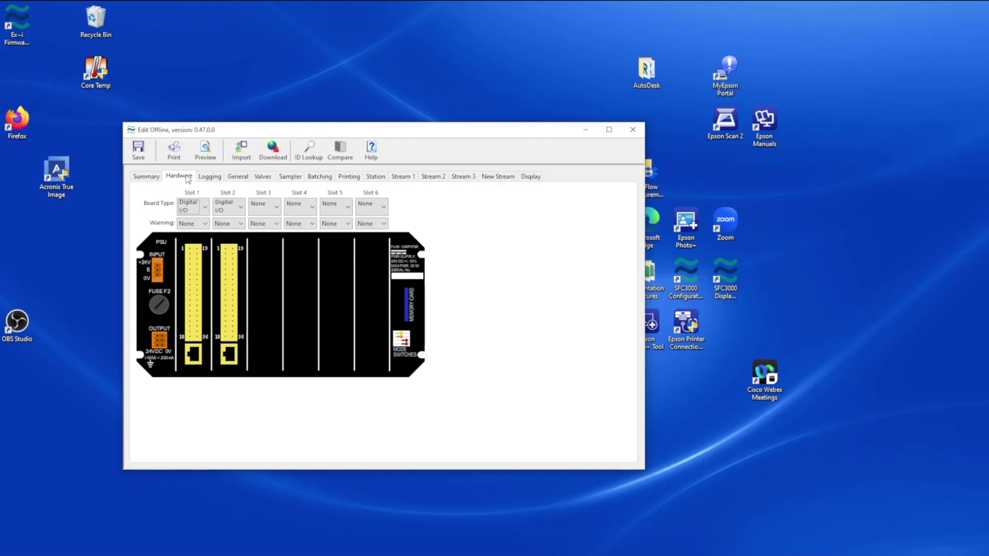
{"action": "left_click", "coordinate": [271, 210]}
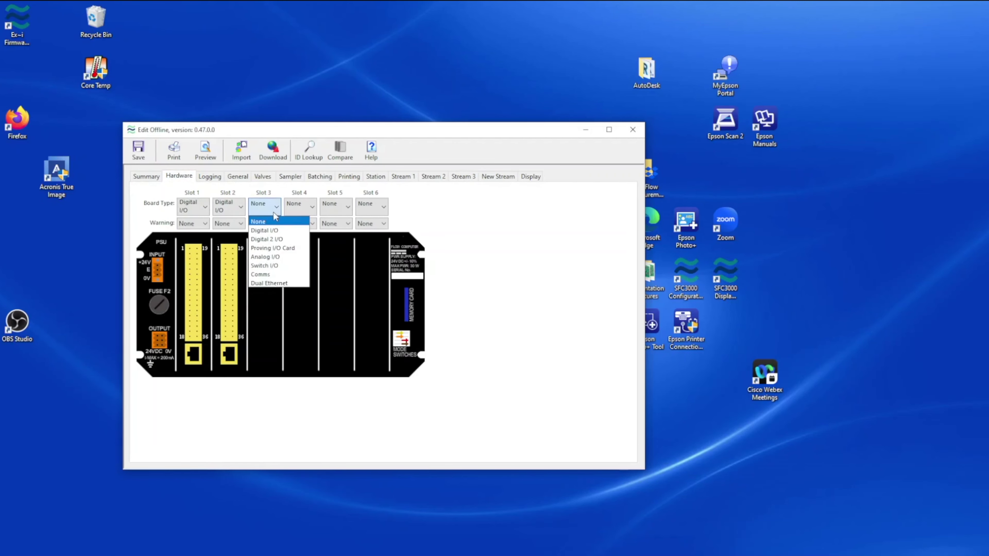
{"action": "left_click", "coordinate": [272, 232]}
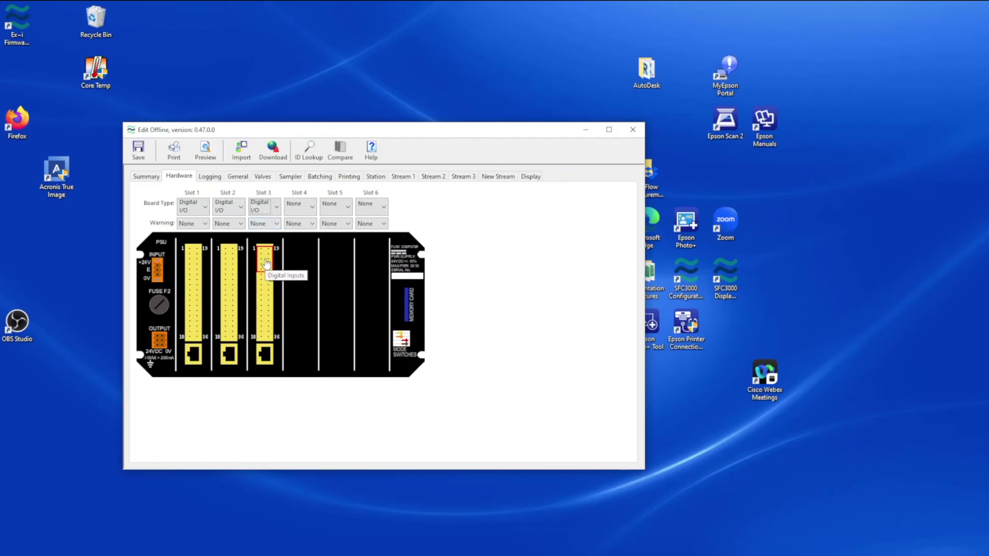
- Open the Slot 3 board's HART input configuration and set Transmitter 1's short address to 1 on Hart Loop 1
{"action": "left_click", "coordinate": [264, 310]}
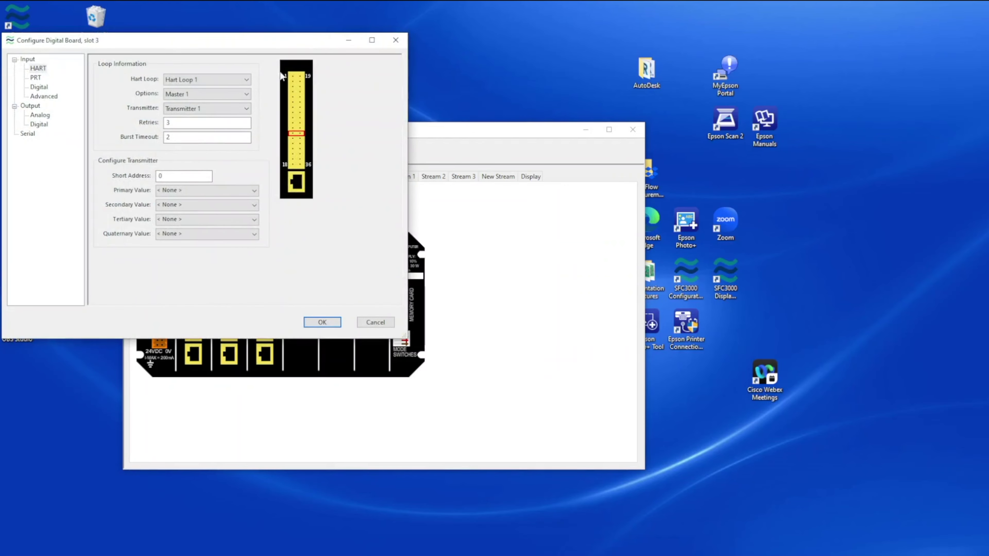
{"action": "left_click_drag", "start_coordinate": [285, 37], "coordinate": [514, 102]}
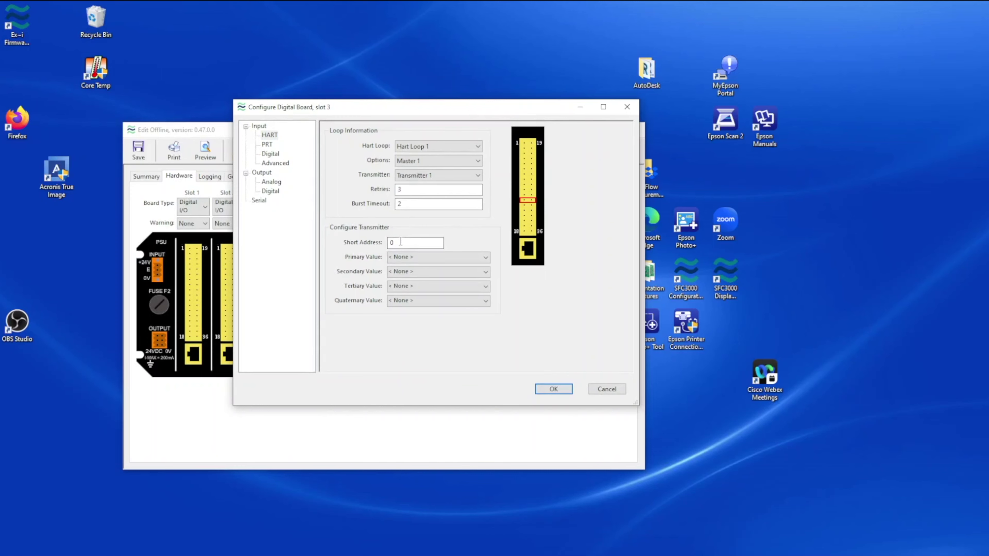
{"action": "double_click", "coordinate": [391, 242]}
{"action": "type", "text": "1"}
- Assign Transmitter 1's primary value to DPHi.input1.3 from Stream 3's Hi Range differential pressure
{"action": "left_click", "coordinate": [411, 257]}
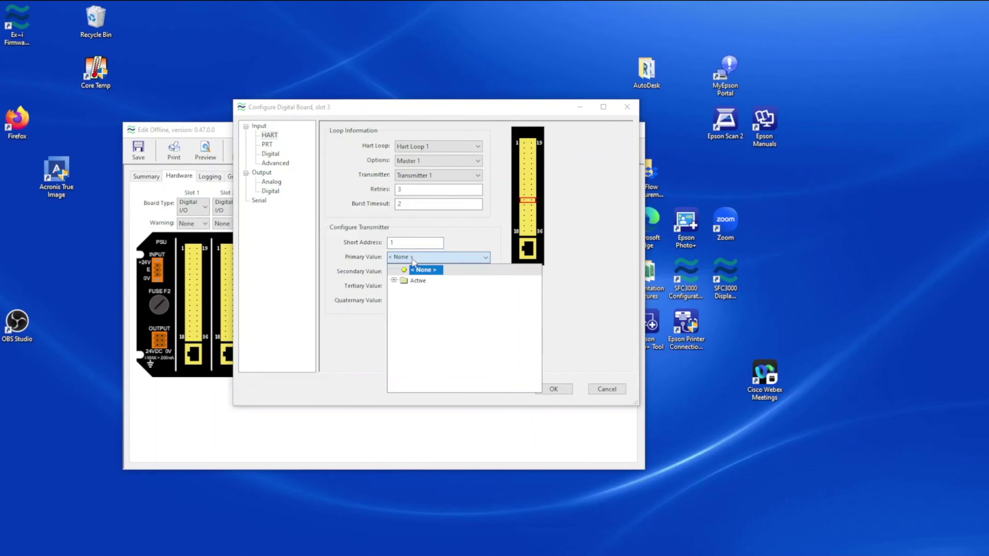
{"action": "left_click", "coordinate": [394, 281]}
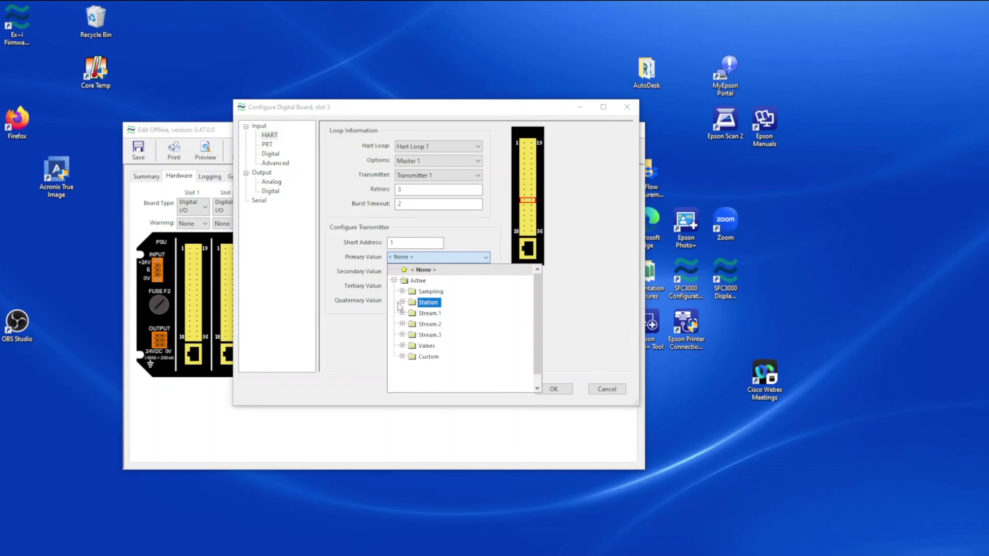
{"action": "left_click", "coordinate": [402, 335]}
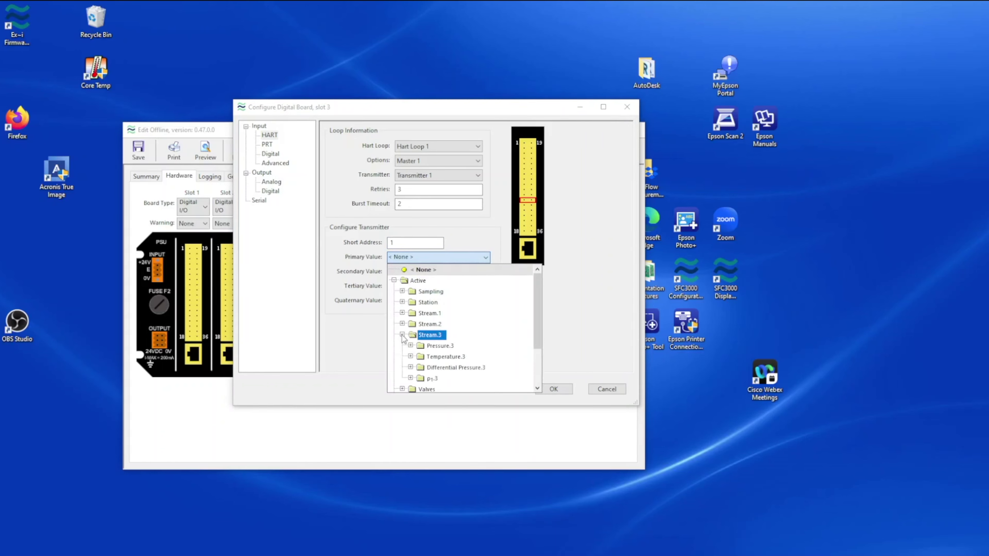
{"action": "left_click", "coordinate": [411, 367]}
{"action": "scroll", "coordinate": [485, 347], "scroll_direction": "down", "scroll_amount": 1}
{"action": "scroll", "coordinate": [485, 346], "scroll_direction": "down", "scroll_amount": 1}
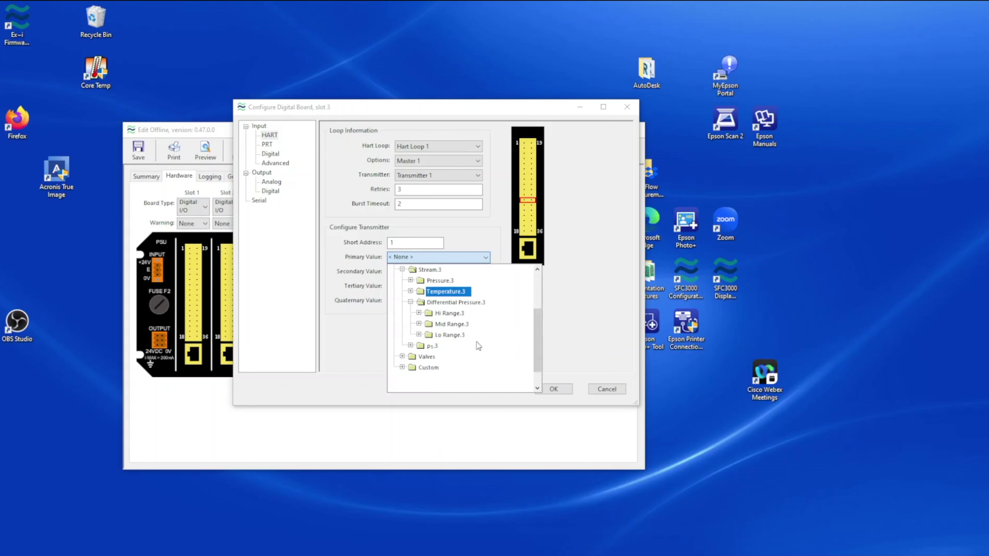
{"action": "left_click", "coordinate": [419, 314]}
{"action": "left_click", "coordinate": [446, 324]}
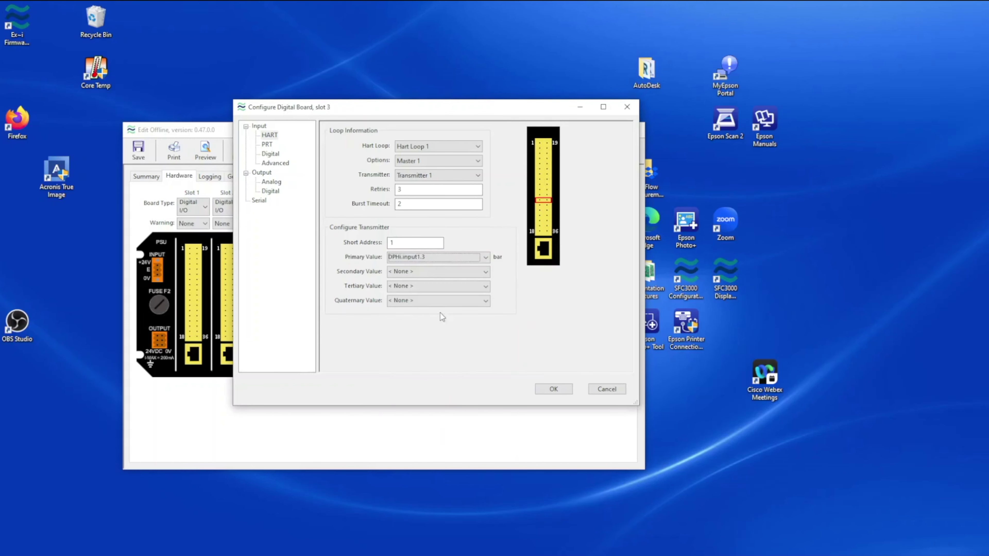
- Give Transmitter 2 on Hart Loop 1 short address 2 and assign Stream 3's Mid Range DPMid.input1.3 as its primary value
{"action": "left_click", "coordinate": [436, 177]}
{"action": "left_click", "coordinate": [414, 194]}
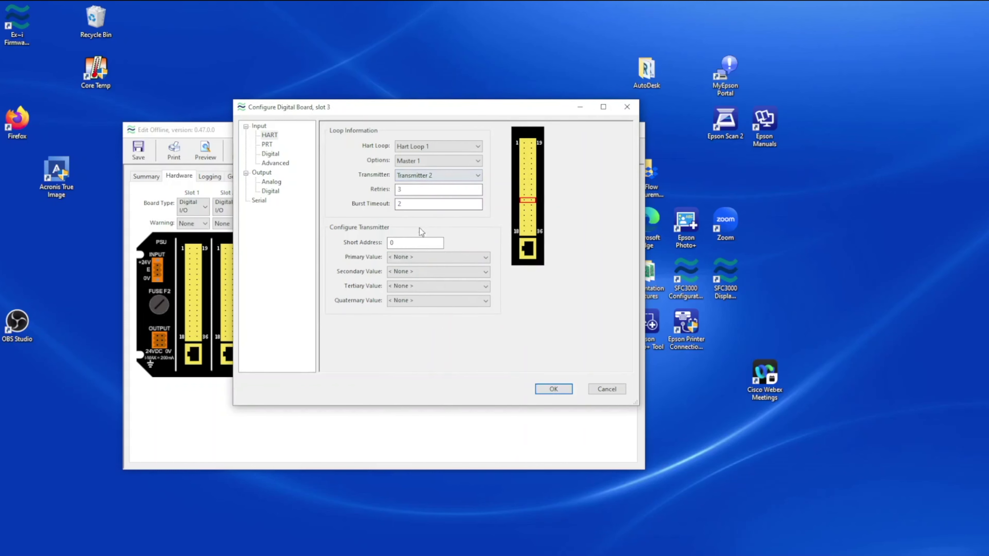
{"action": "double_click", "coordinate": [390, 242]}
{"action": "type", "text": "2"}
{"action": "left_click", "coordinate": [436, 257]}
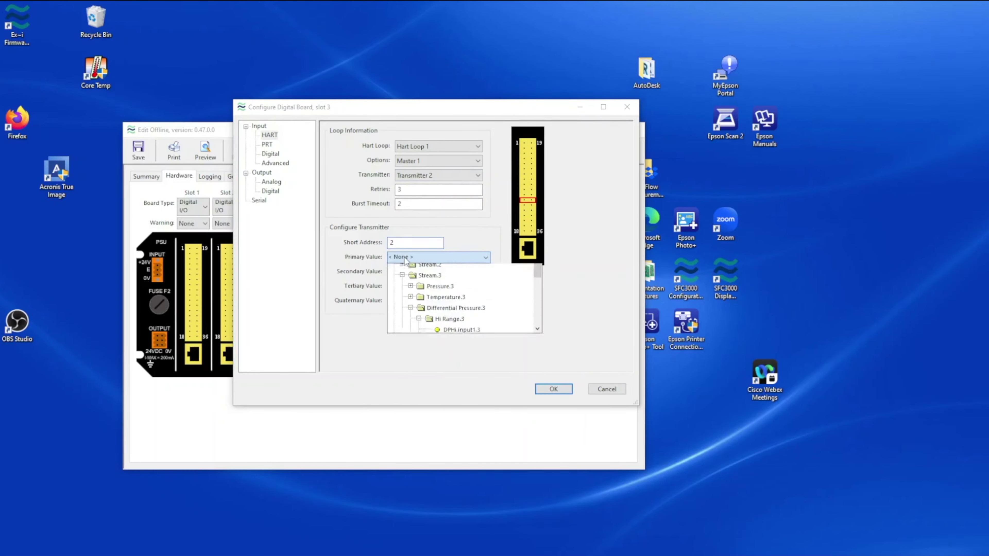
{"action": "scroll", "coordinate": [436, 307], "scroll_direction": "down", "scroll_amount": 2}
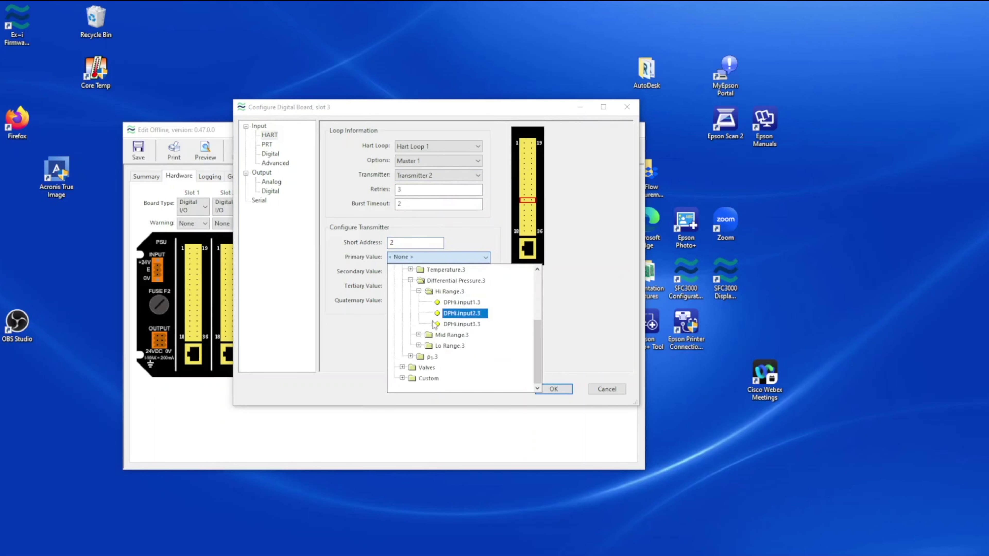
{"action": "left_click", "coordinate": [418, 335]}
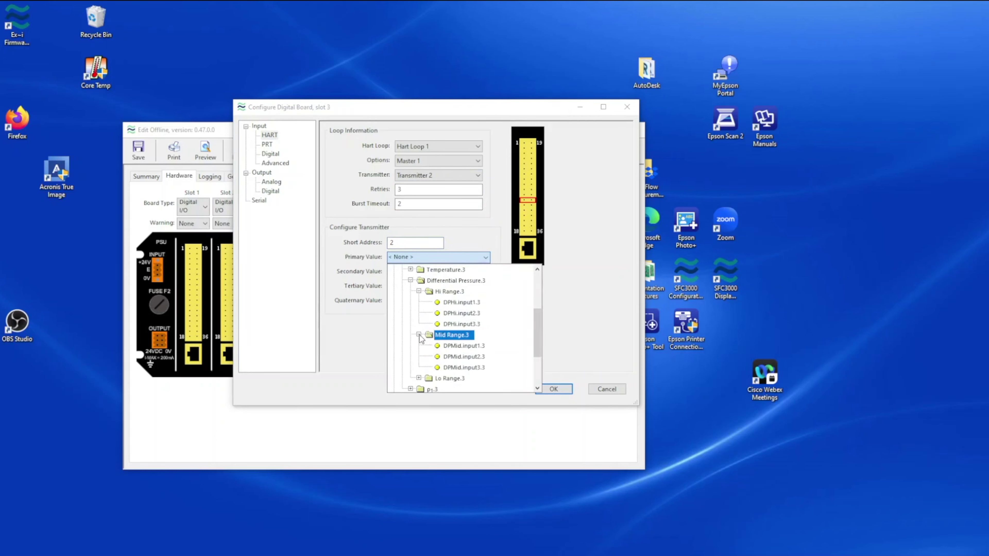
{"action": "left_click", "coordinate": [453, 346]}
- Give Transmitter 3 on Hart Loop 1 short address 3 and assign Stream 3's Lo Range DPLo.input1.3 as its primary value
{"action": "left_click", "coordinate": [439, 176]}
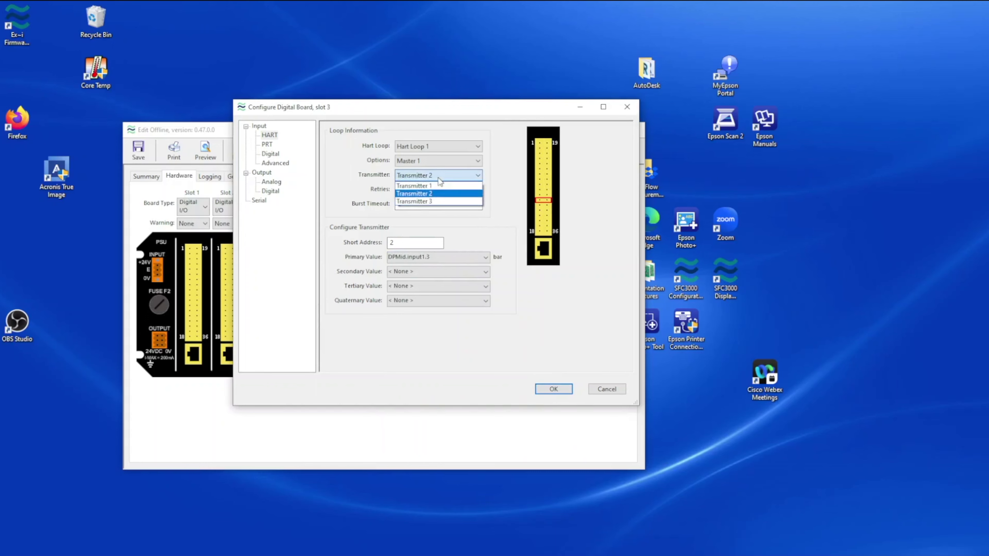
{"action": "left_click", "coordinate": [440, 203]}
{"action": "double_click", "coordinate": [389, 244]}
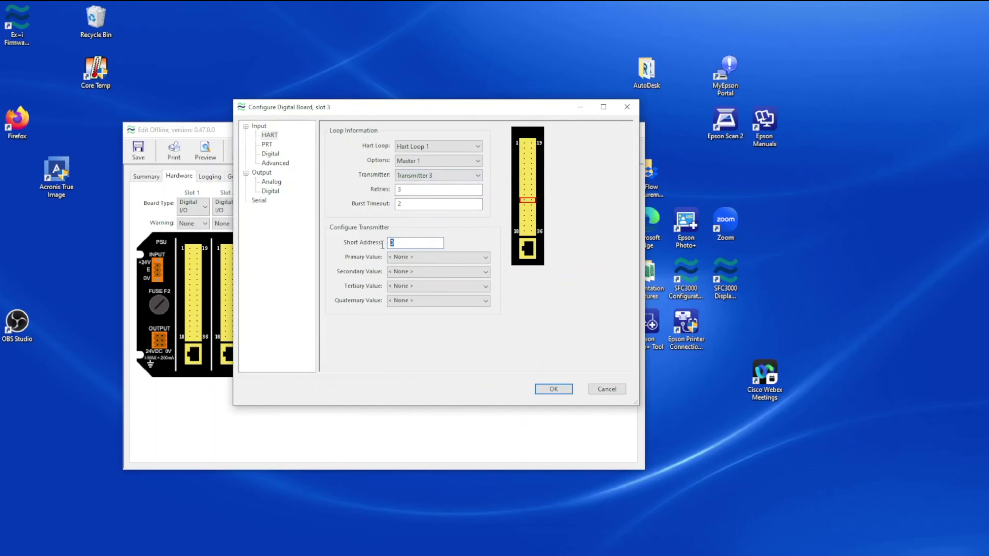
{"action": "type", "text": "3"}
{"action": "left_click", "coordinate": [416, 259]}
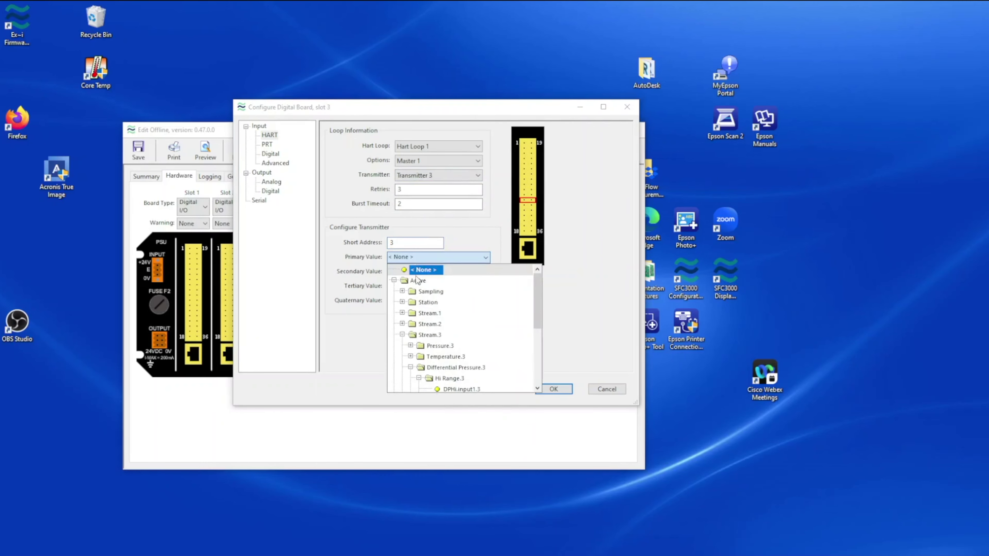
{"action": "scroll", "coordinate": [429, 304], "scroll_direction": "down", "scroll_amount": 8}
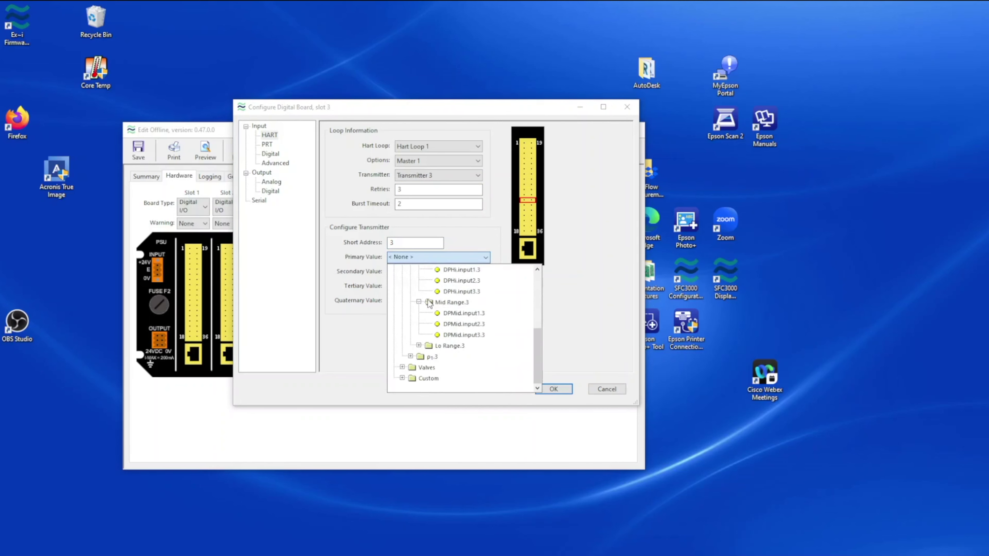
{"action": "left_click", "coordinate": [418, 345]}
{"action": "left_click", "coordinate": [448, 357]}
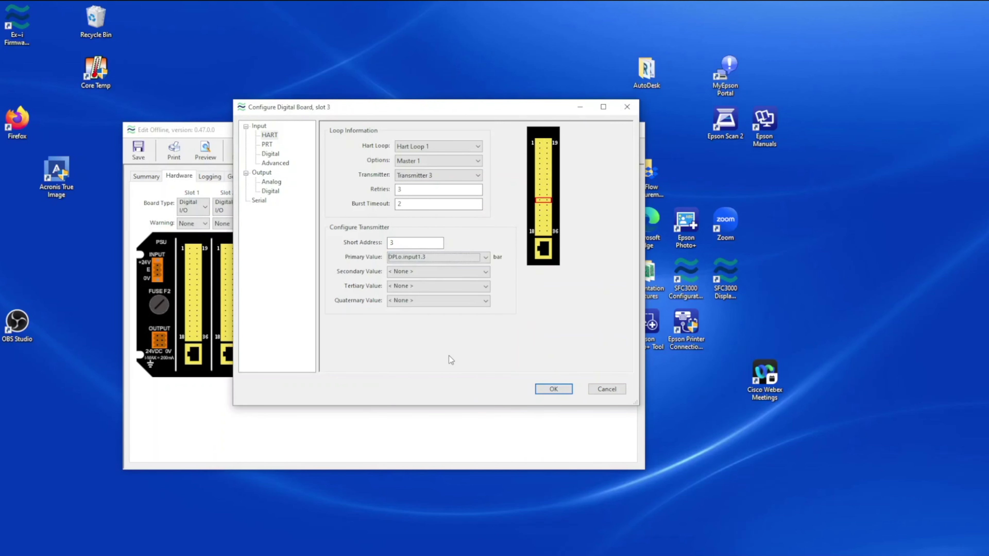
- On Hart Loop 2, set Transmitter 1's short address to 1 and its primary value to Stream 3's pressure input Pr.input1.3
{"action": "left_click", "coordinate": [451, 149]}
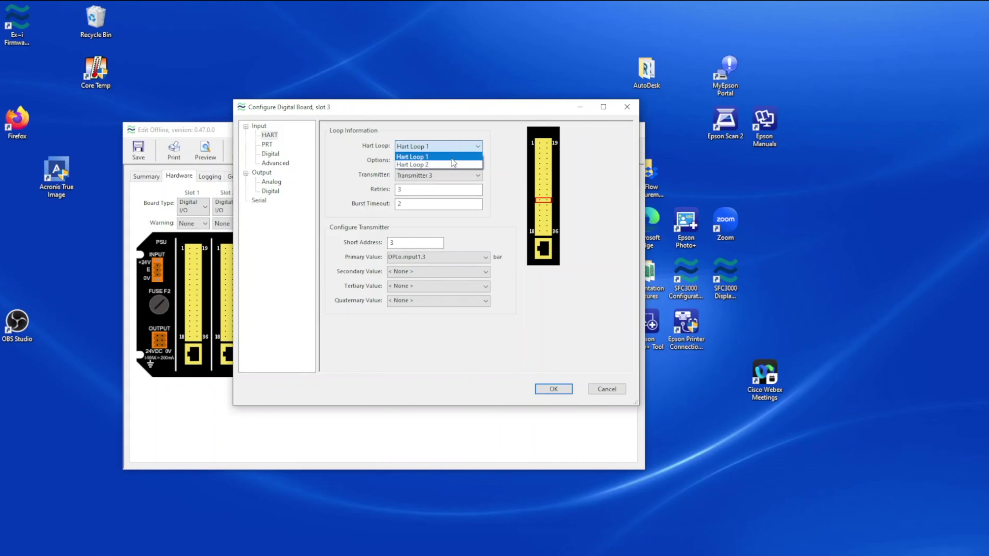
{"action": "left_click", "coordinate": [450, 163]}
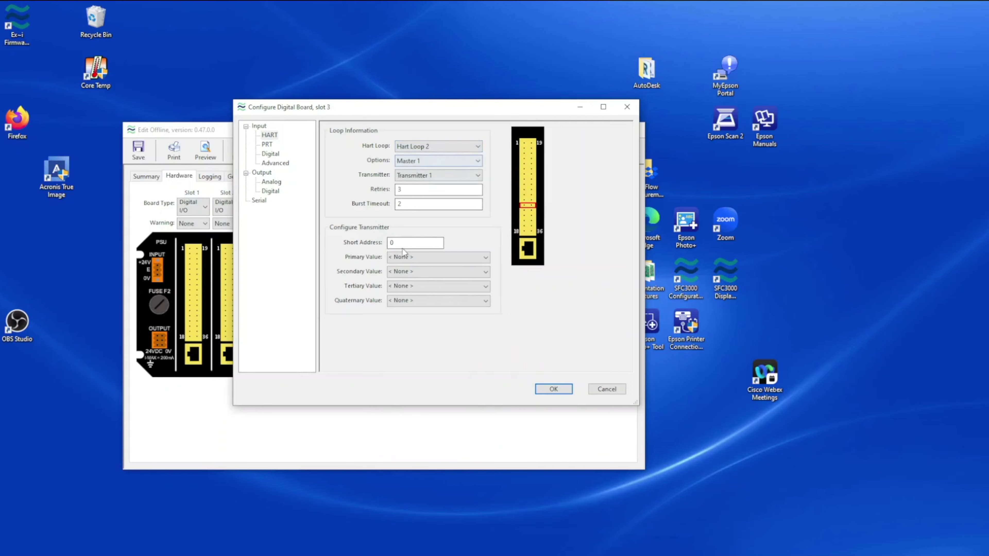
{"action": "double_click", "coordinate": [391, 243]}
{"action": "type", "text": "1"}
{"action": "left_click", "coordinate": [400, 255]}
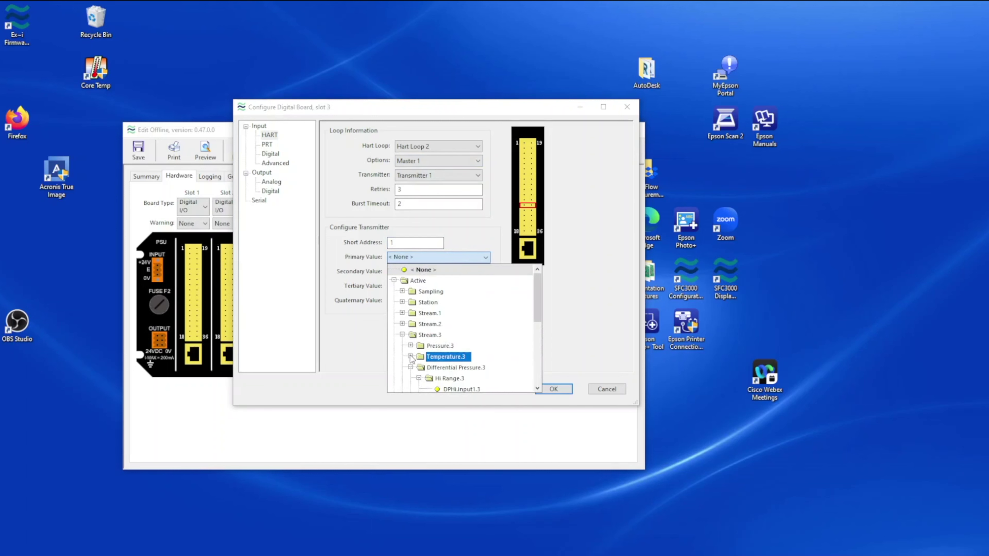
{"action": "left_click", "coordinate": [410, 345]}
{"action": "left_click", "coordinate": [437, 357]}
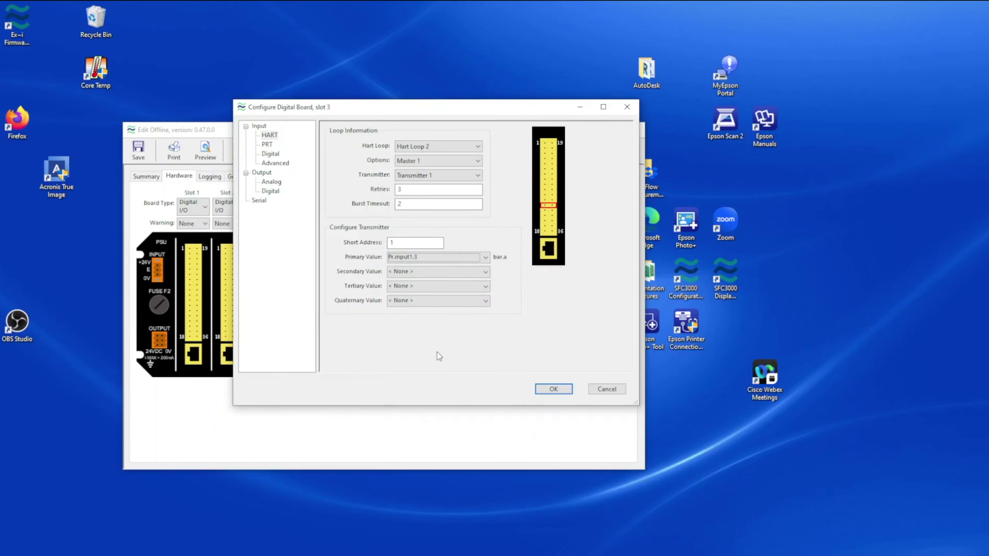
- Set Hart Loop 2 Transmitter 2 to short address 2 with primary value Te.input1.3 and accept the Slot 3 board configuration
{"action": "left_click", "coordinate": [434, 177]}
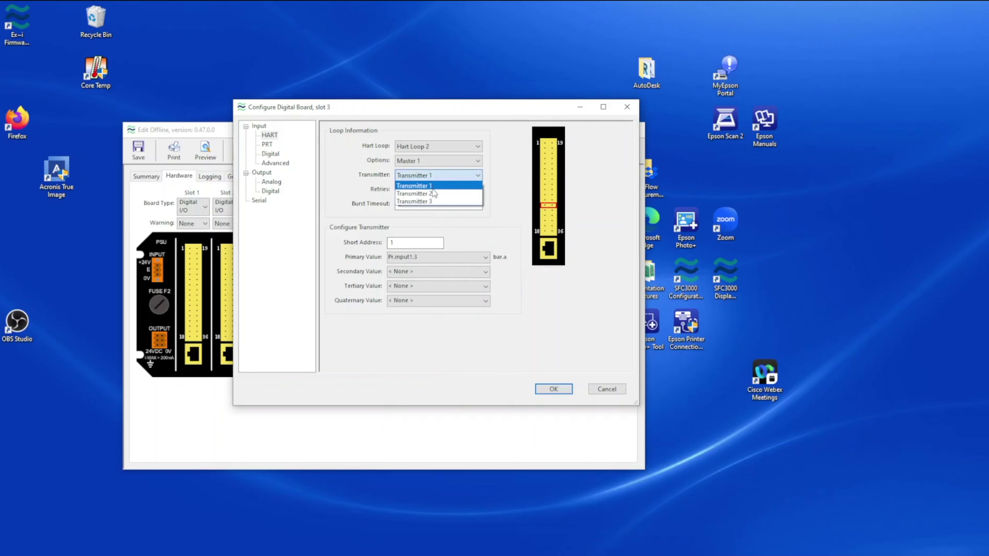
{"action": "left_click", "coordinate": [428, 192]}
{"action": "double_click", "coordinate": [390, 243]}
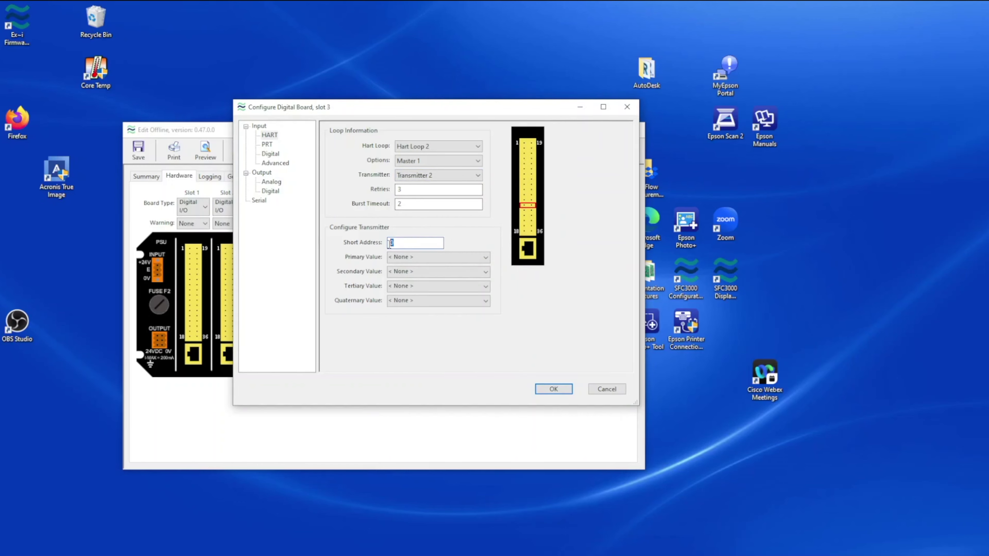
{"action": "type", "text": "2"}
{"action": "left_click", "coordinate": [429, 257]}
{"action": "scroll", "coordinate": [436, 305], "scroll_direction": "down", "scroll_amount": 1}
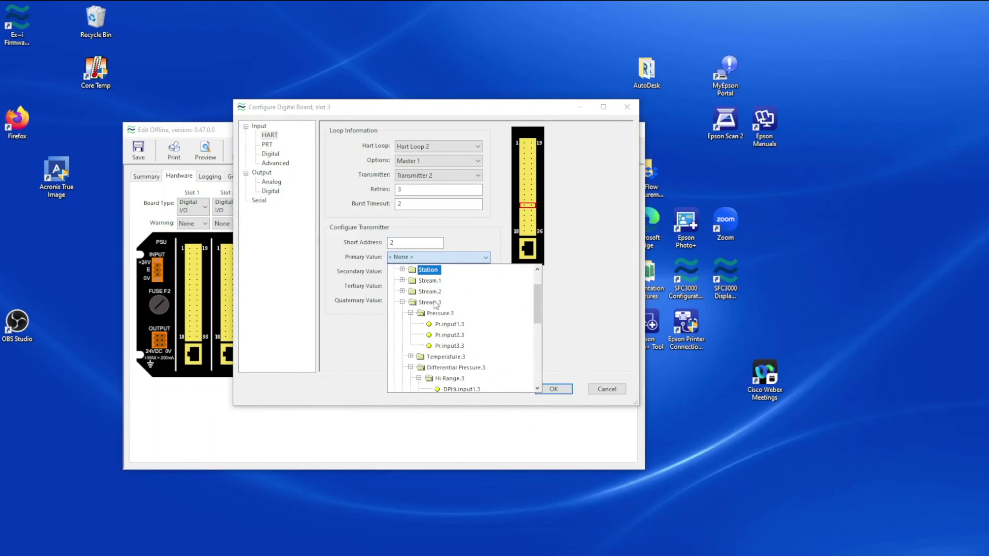
{"action": "scroll", "coordinate": [435, 305], "scroll_direction": "down", "scroll_amount": 1}
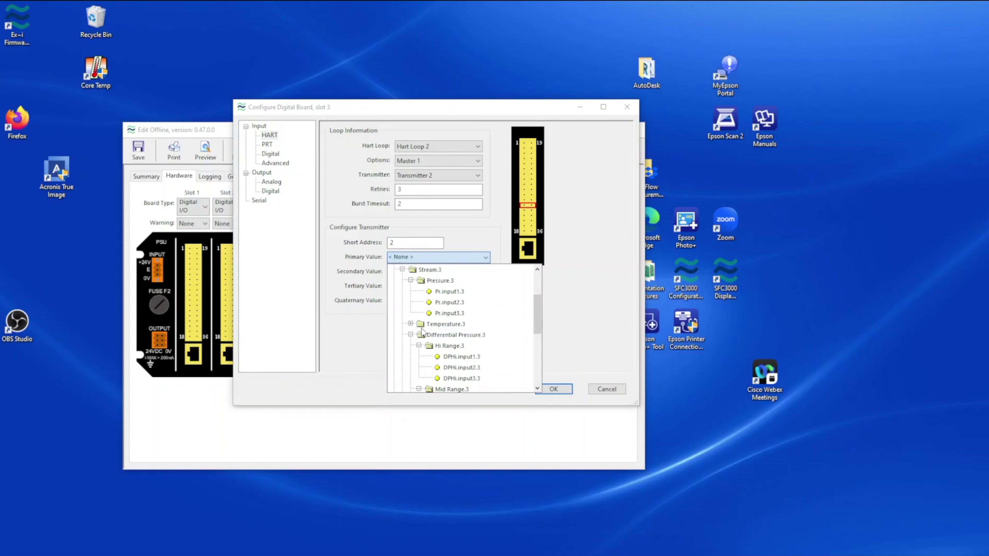
{"action": "left_click", "coordinate": [410, 323]}
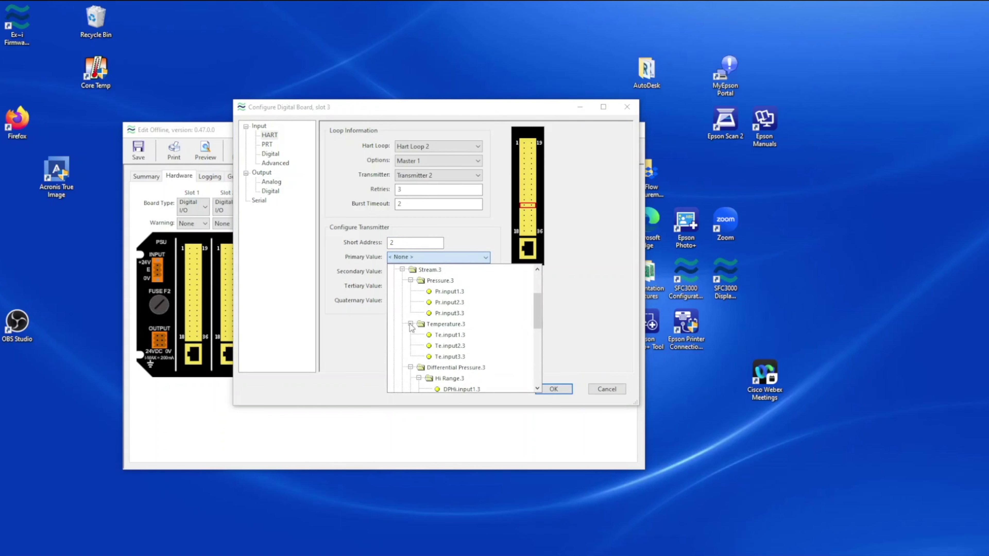
{"action": "left_click", "coordinate": [453, 338]}
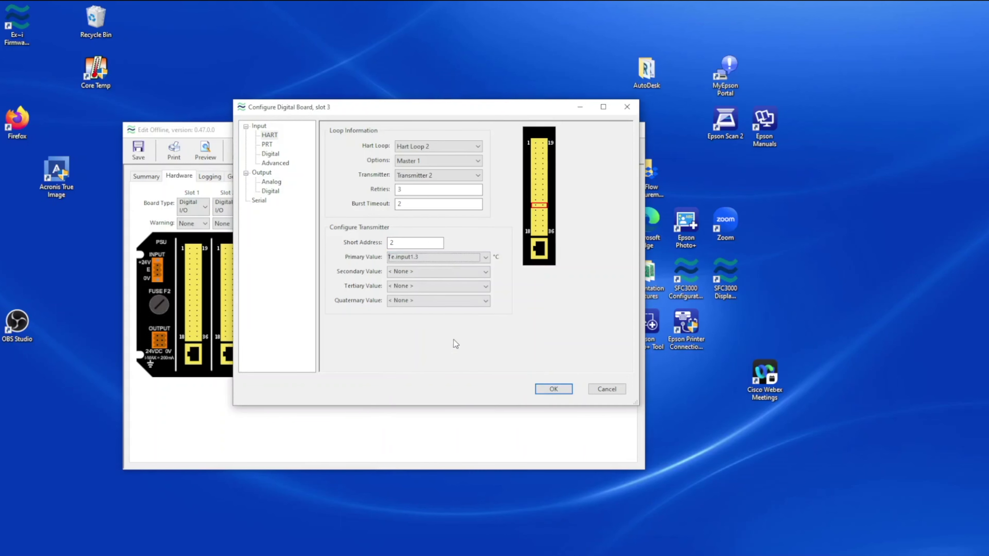
{"action": "left_click", "coordinate": [563, 389]}
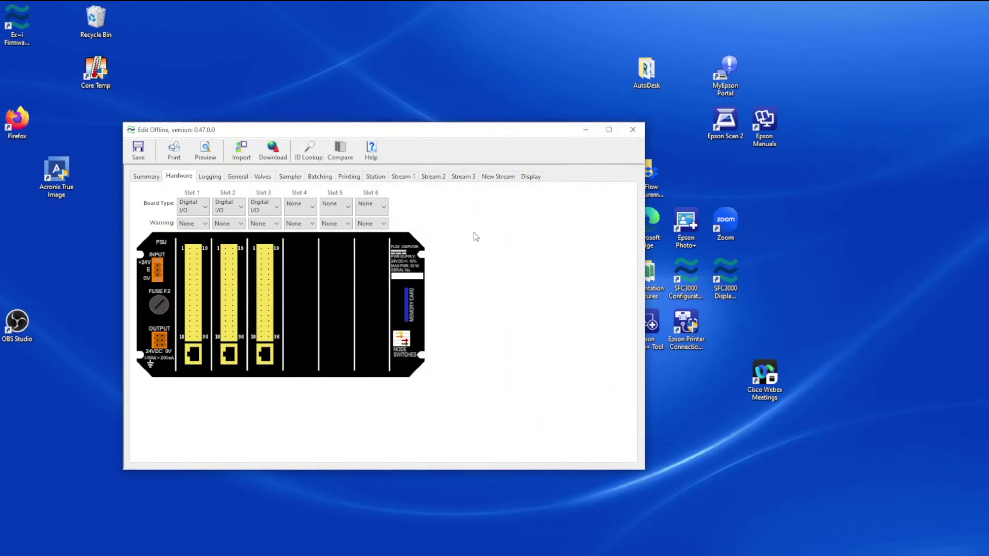
- Open the Gas DP settings of Stream 3
{"action": "left_click", "coordinate": [468, 180]}
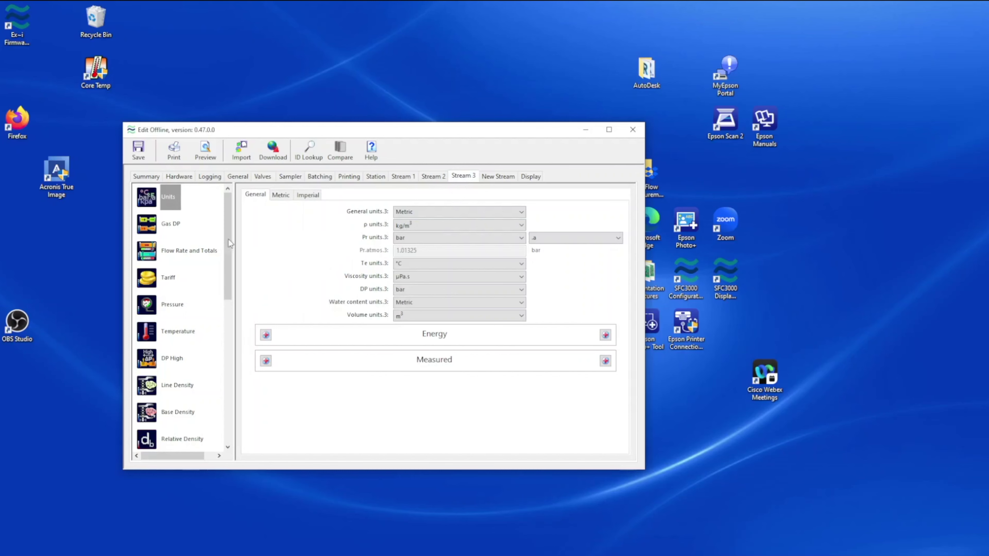
{"action": "left_click", "coordinate": [160, 229]}
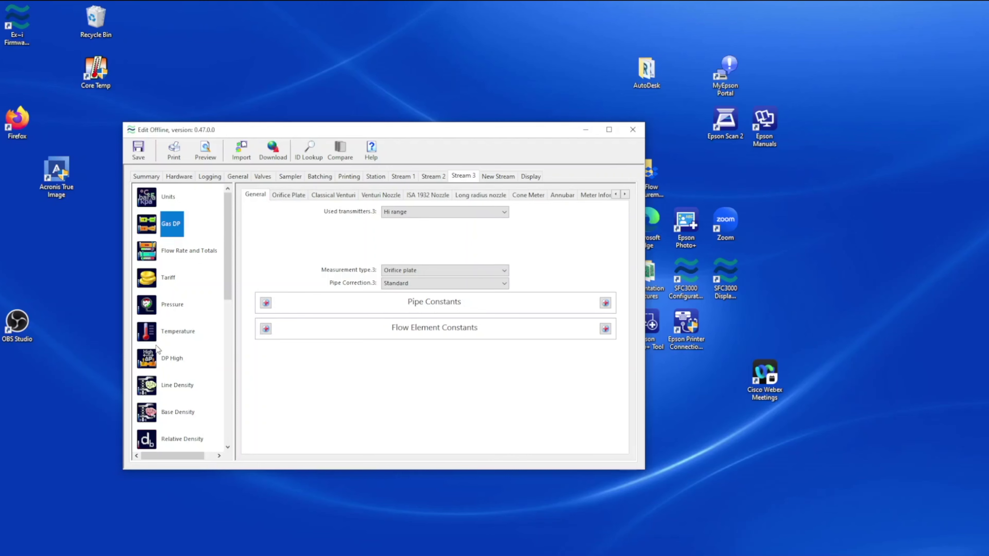
- Try the Lo & Hi range and Lo, Mid & Hi range options for Stream 3's used transmitters, and restore Hi range
{"action": "left_click", "coordinate": [494, 213]}
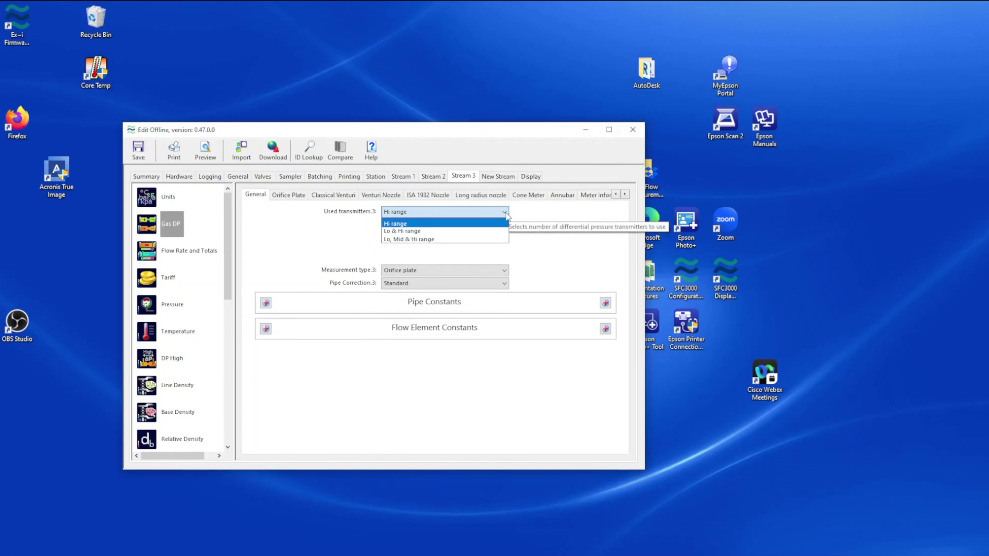
{"action": "left_click", "coordinate": [490, 231]}
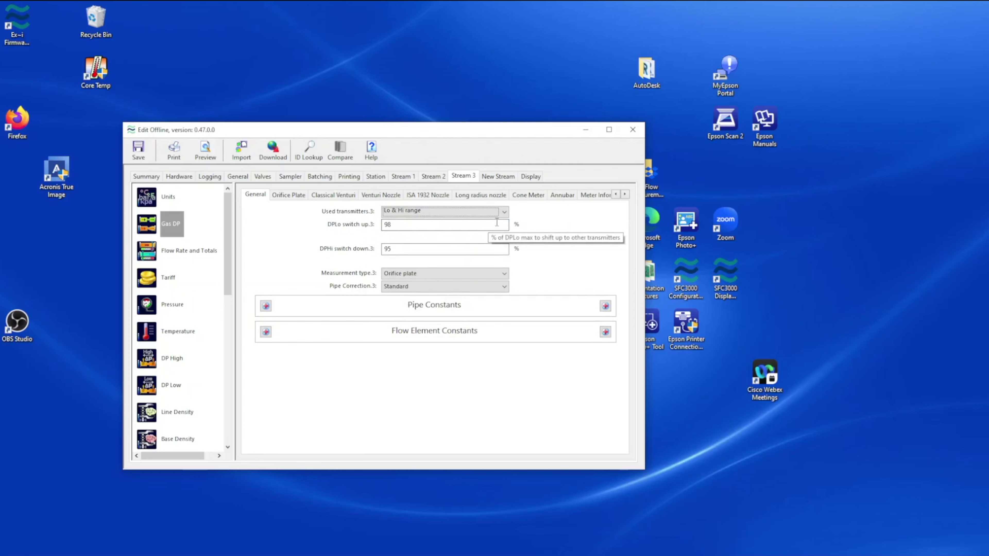
{"action": "left_click", "coordinate": [505, 213]}
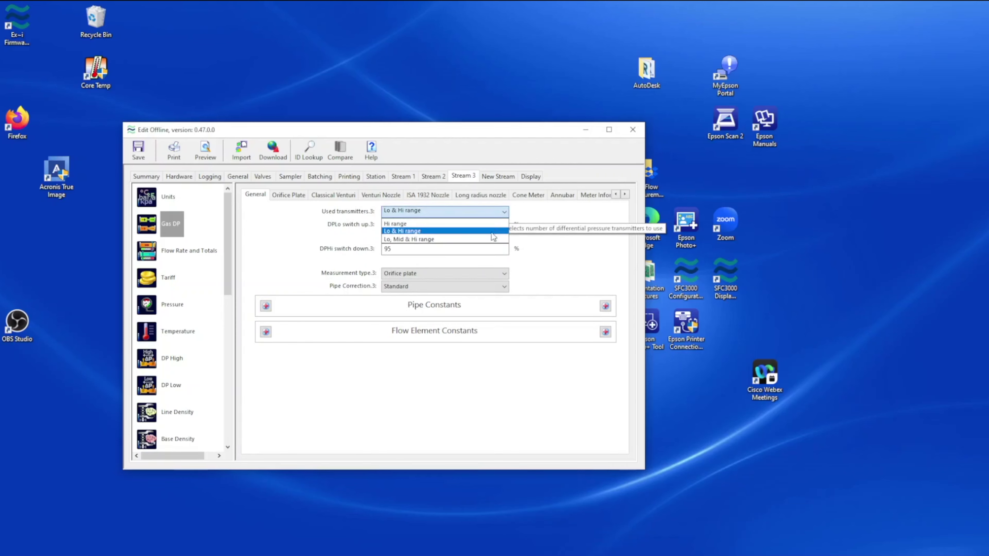
{"action": "left_click", "coordinate": [489, 237]}
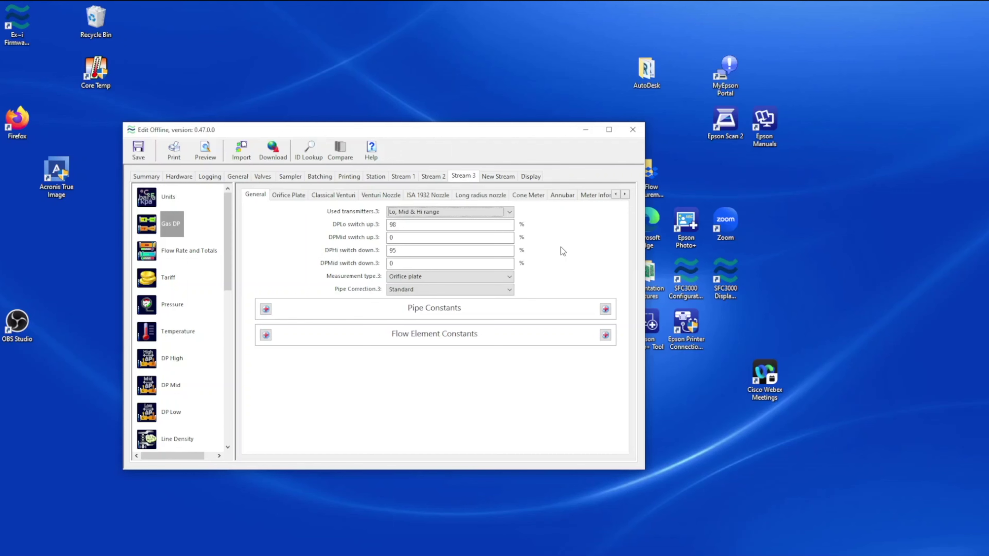
{"action": "left_click", "coordinate": [490, 213]}
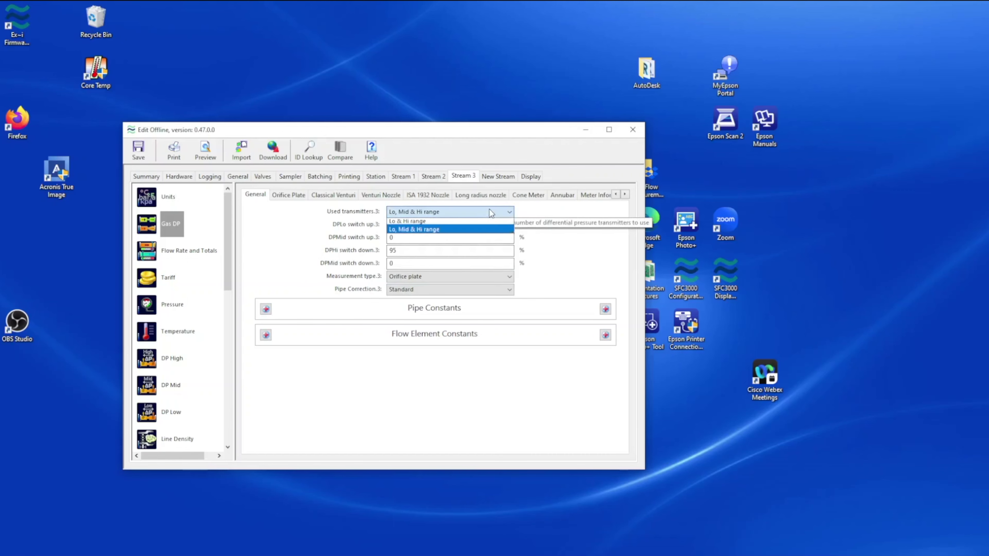
{"action": "left_click", "coordinate": [467, 228]}
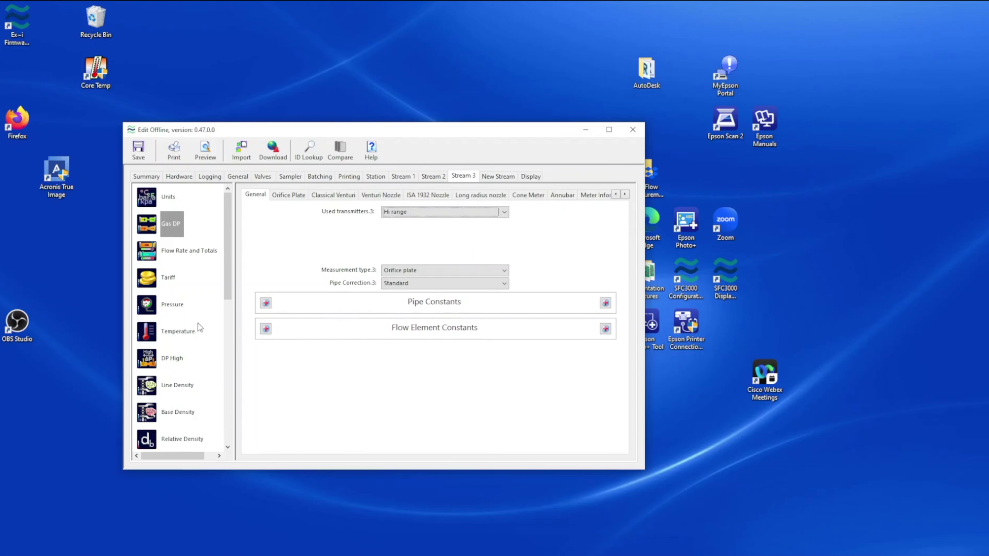
- Configure Stream 3's pressure with 1 Sensor and Sensor 1 as the first selection, Pr.select1.3
{"action": "left_click", "coordinate": [181, 307]}
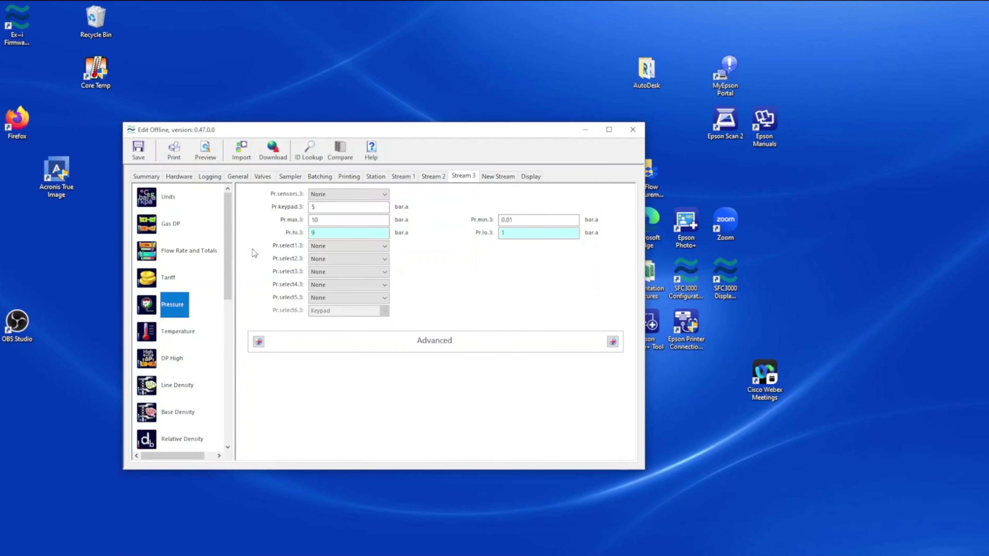
{"action": "left_click", "coordinate": [328, 198]}
{"action": "left_click", "coordinate": [328, 209]}
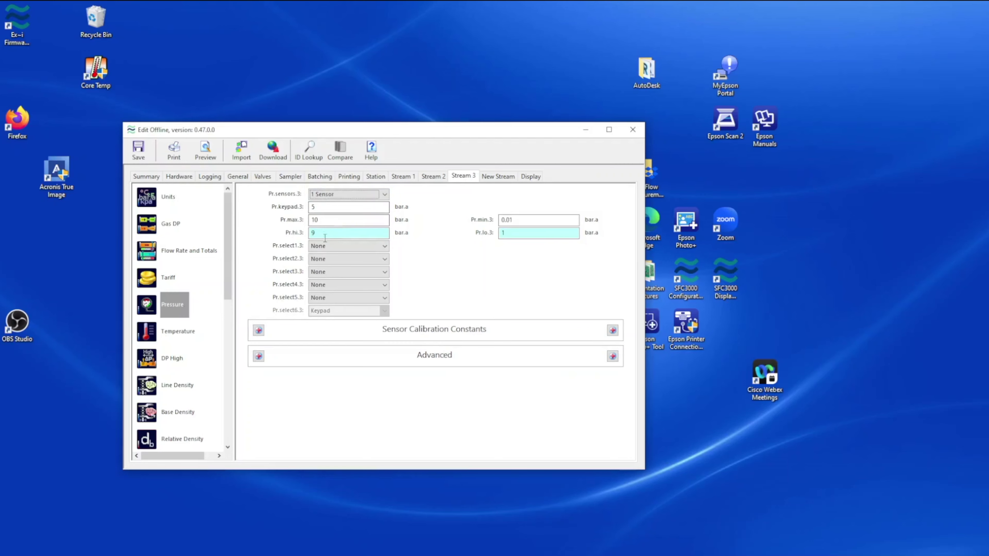
{"action": "left_click", "coordinate": [325, 246]}
{"action": "left_click", "coordinate": [324, 276]}
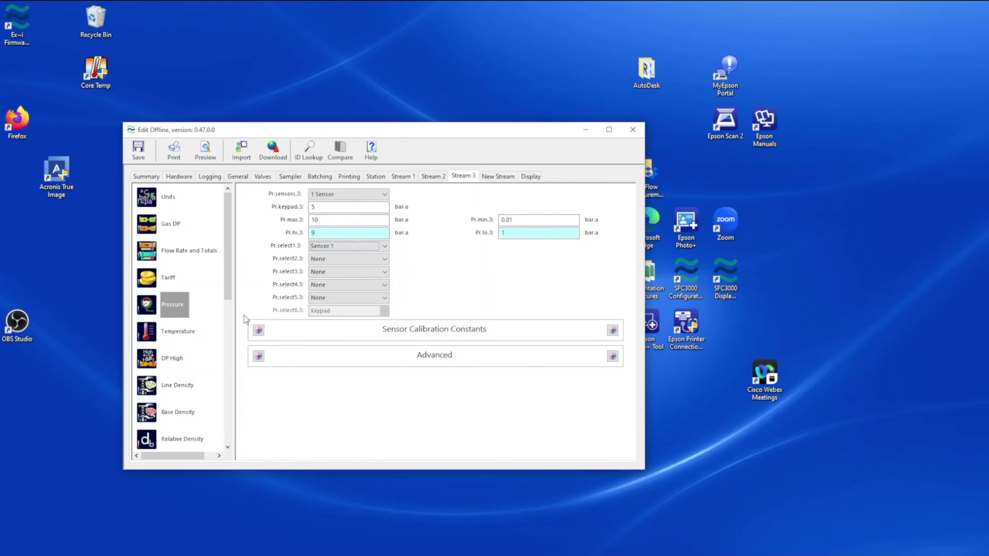
- Configure Stream 3's temperature with 1 Sensor and Sensor 1 as the first selection, Te.select1.3
{"action": "left_click", "coordinate": [173, 333]}
{"action": "left_click", "coordinate": [323, 194]}
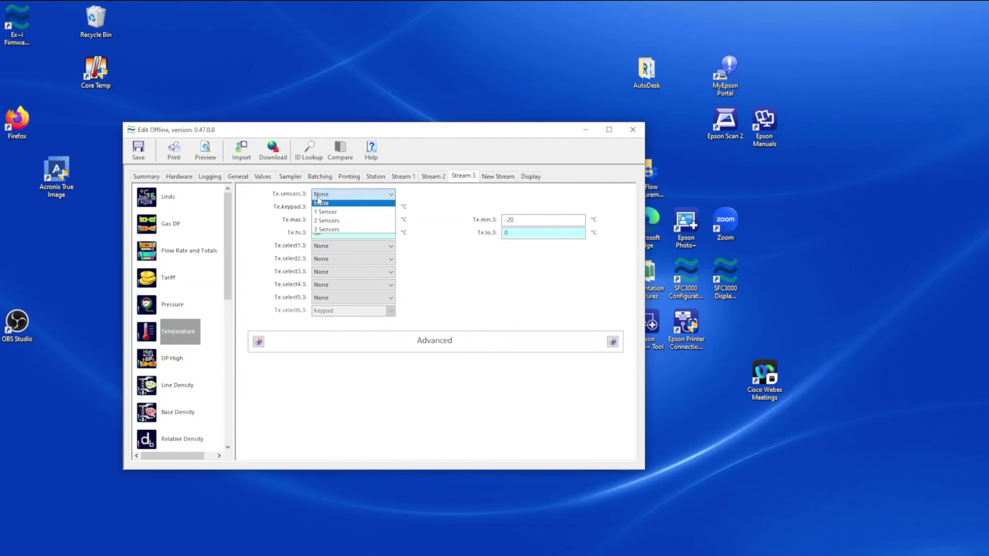
{"action": "left_click", "coordinate": [323, 215]}
{"action": "left_click", "coordinate": [325, 246]}
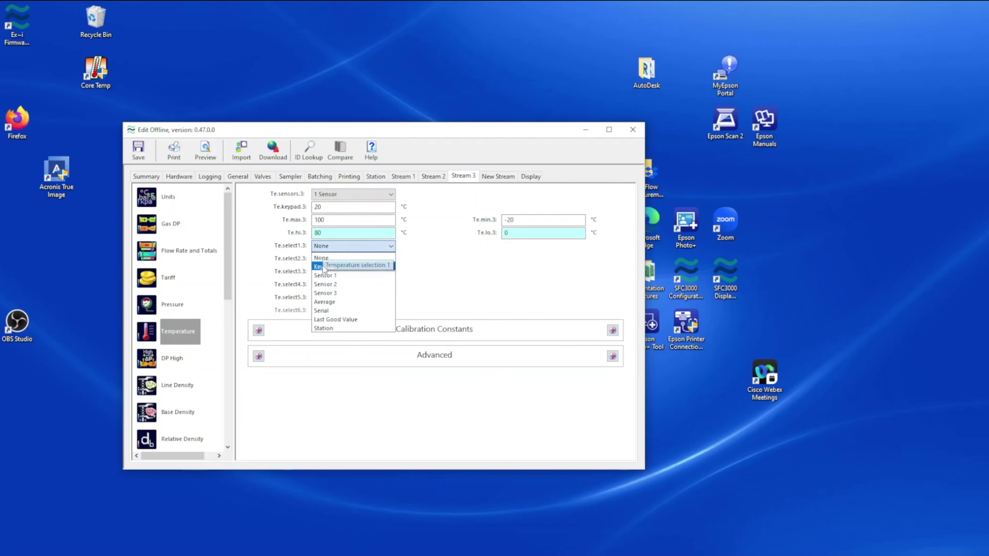
{"action": "left_click", "coordinate": [325, 276]}
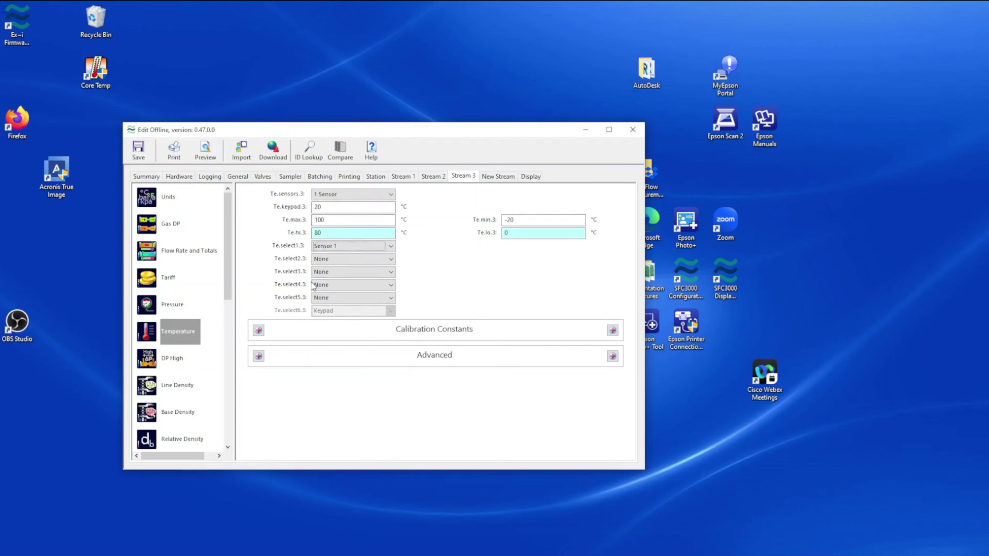
- Configure Stream 3's DP High input with 1 Sensor and Sensor 1 as the first selection, DPHi.select1.3
{"action": "left_click", "coordinate": [175, 359]}
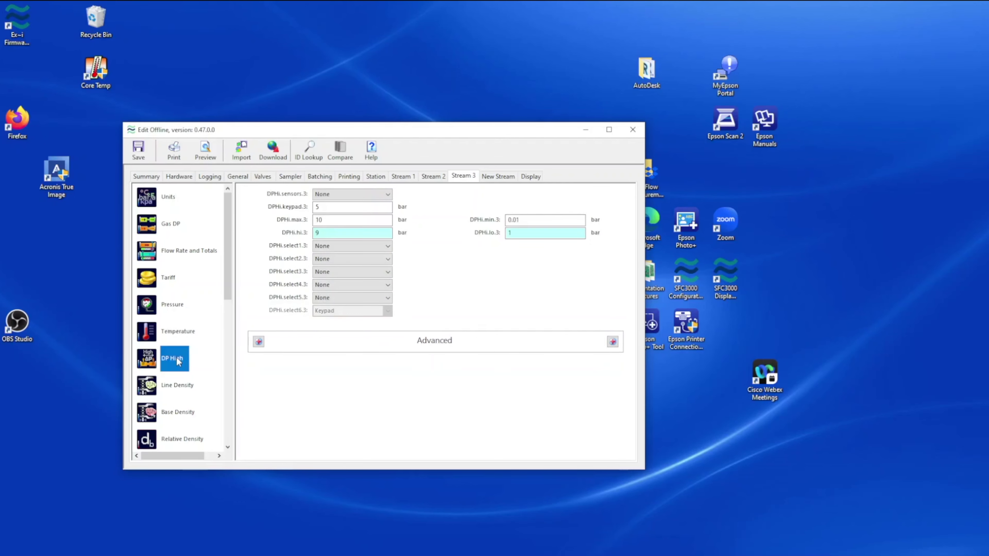
{"action": "left_click", "coordinate": [388, 194]}
{"action": "left_click", "coordinate": [375, 216]}
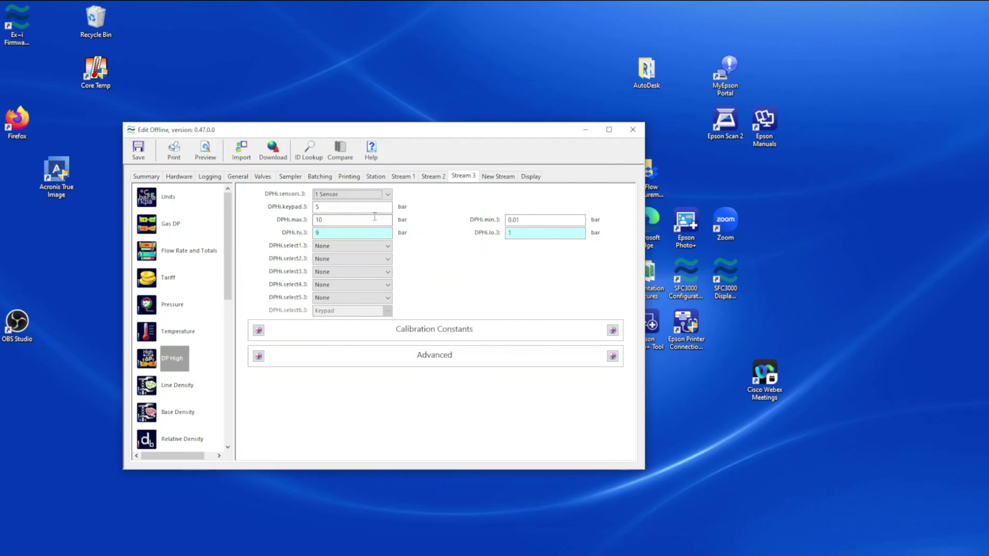
{"action": "left_click", "coordinate": [361, 248]}
{"action": "left_click", "coordinate": [352, 278]}
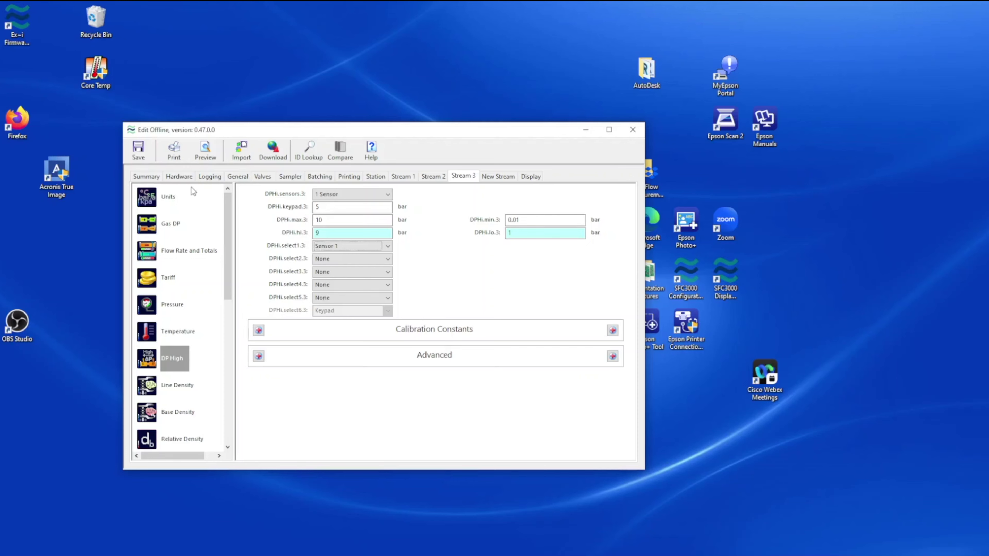
- Fit a Dual Ethernet board in hardware Slot 6
{"action": "left_click", "coordinate": [178, 176]}
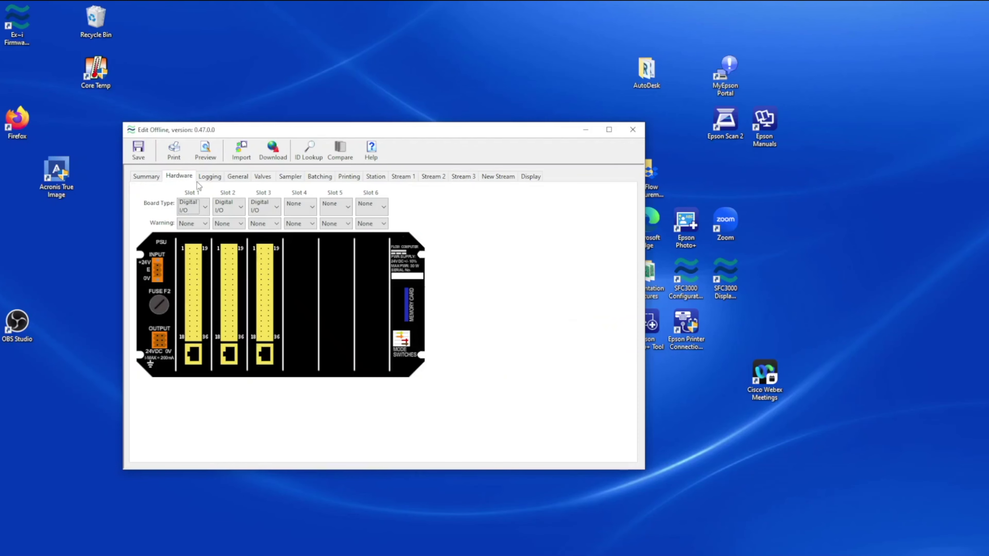
{"action": "left_click", "coordinate": [380, 210]}
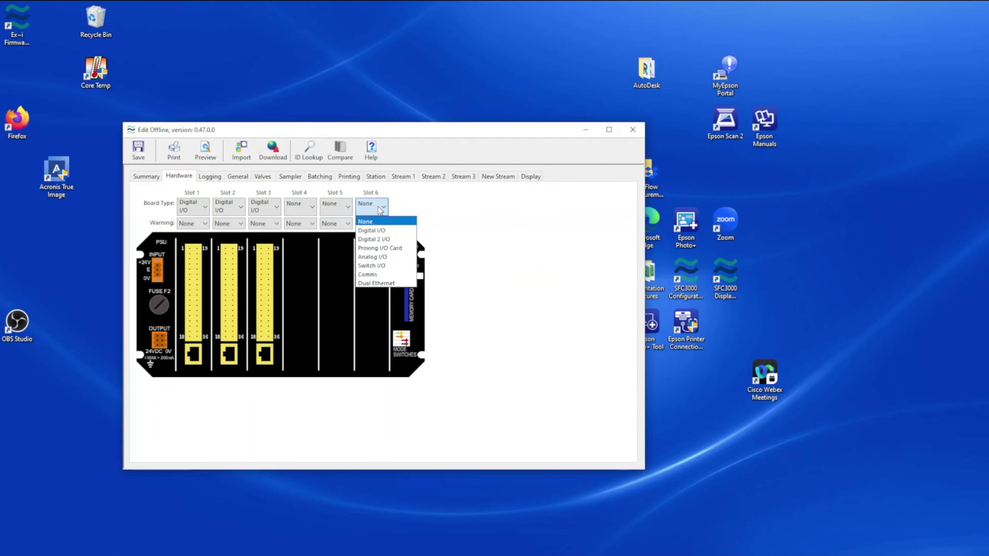
{"action": "left_click", "coordinate": [375, 283]}
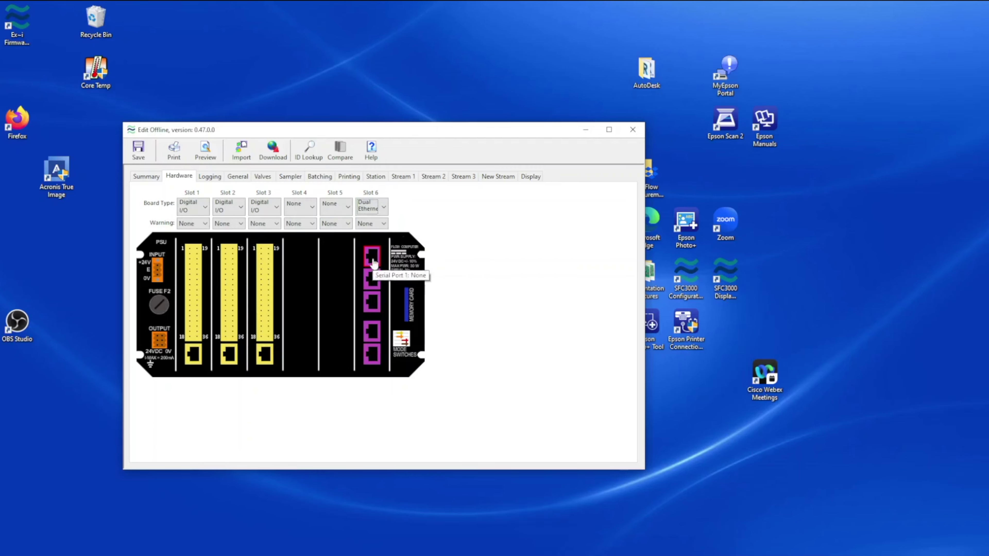
- Set serial Port 2 of the Slot 6 Dual Ethernet board to Modbus Master
{"action": "left_click", "coordinate": [371, 279]}
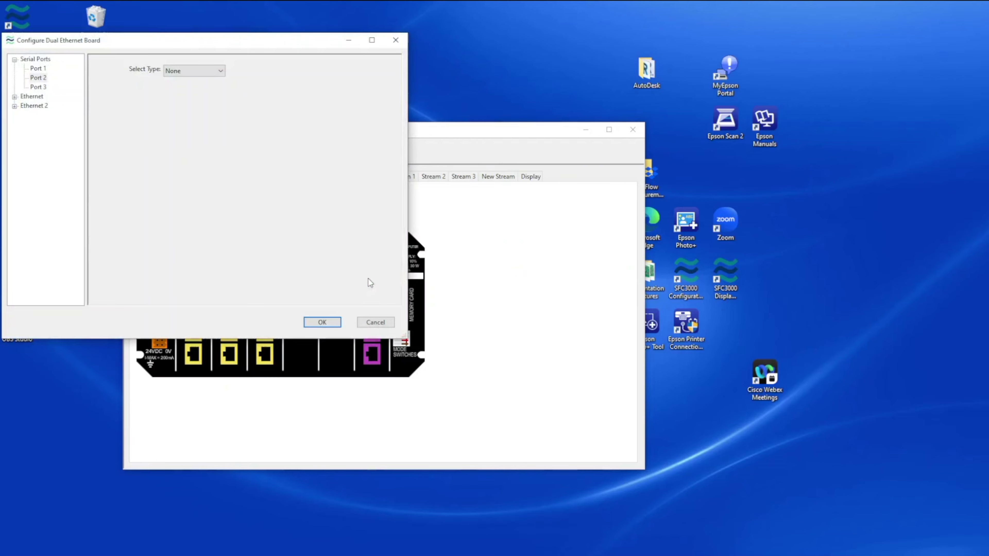
{"action": "left_click_drag", "start_coordinate": [258, 36], "coordinate": [514, 73]}
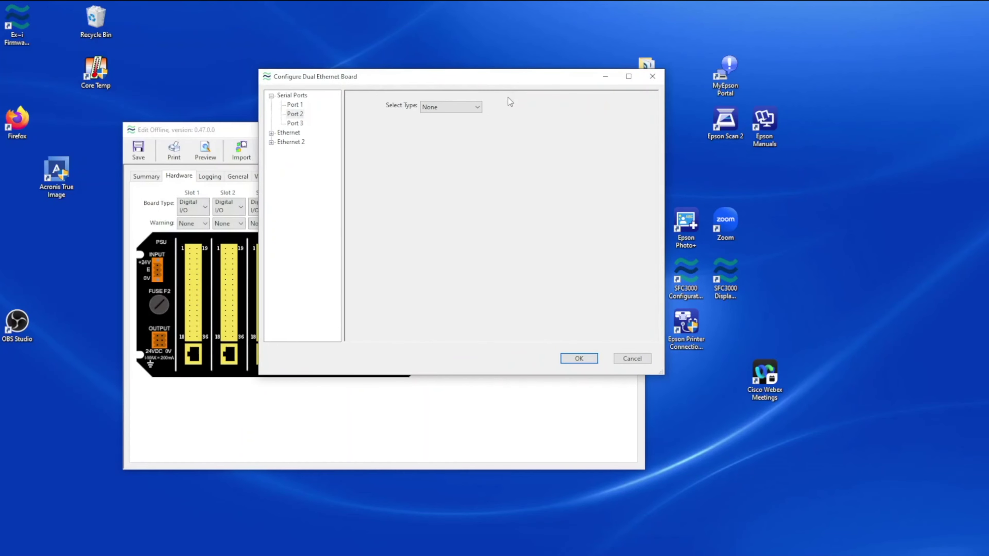
{"action": "left_click", "coordinate": [467, 113]}
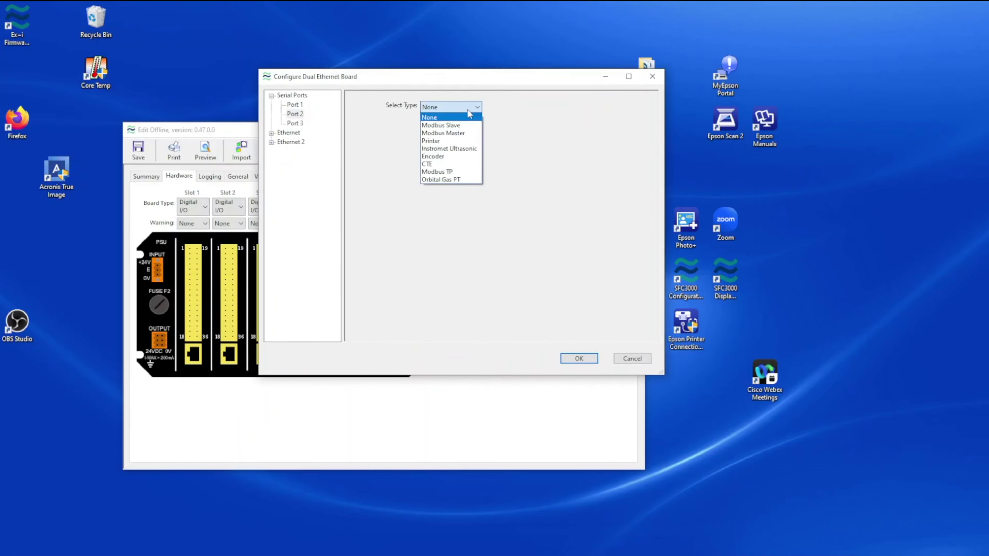
{"action": "left_click", "coordinate": [460, 134]}
- Set Port 2's master type to Chromat (Daniel 2251), keep Chromat Config A, and accept the board configuration
{"action": "left_click", "coordinate": [415, 124]}
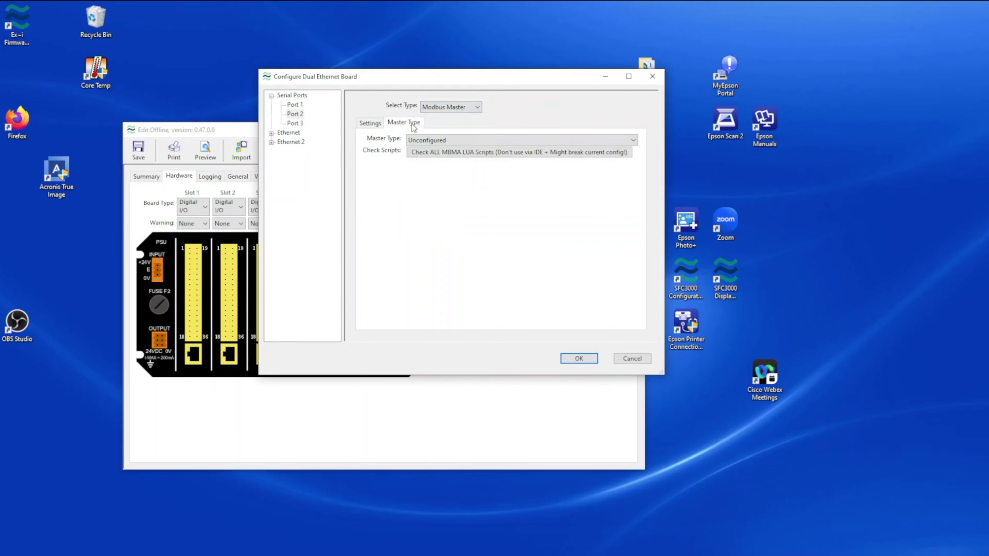
{"action": "left_click", "coordinate": [430, 141]}
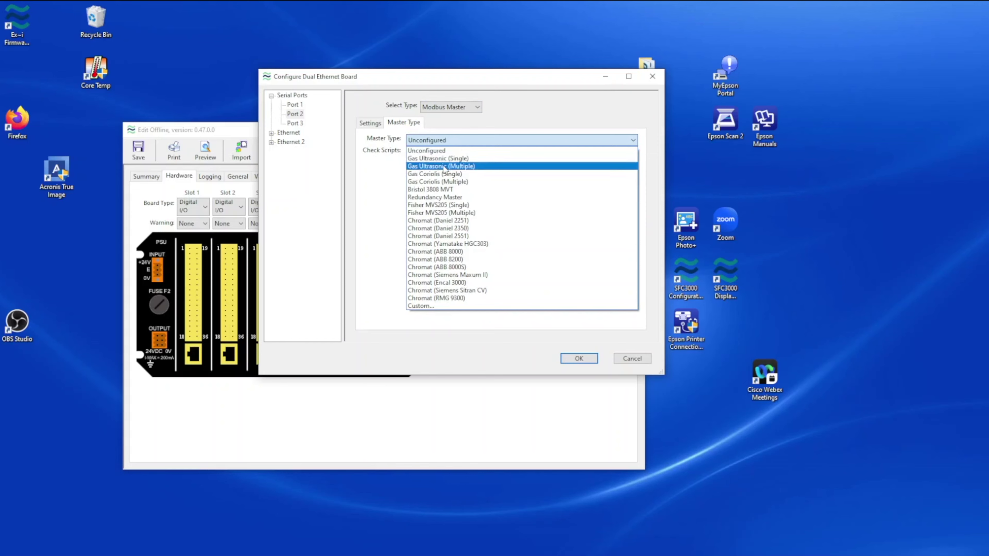
{"action": "left_click", "coordinate": [452, 220]}
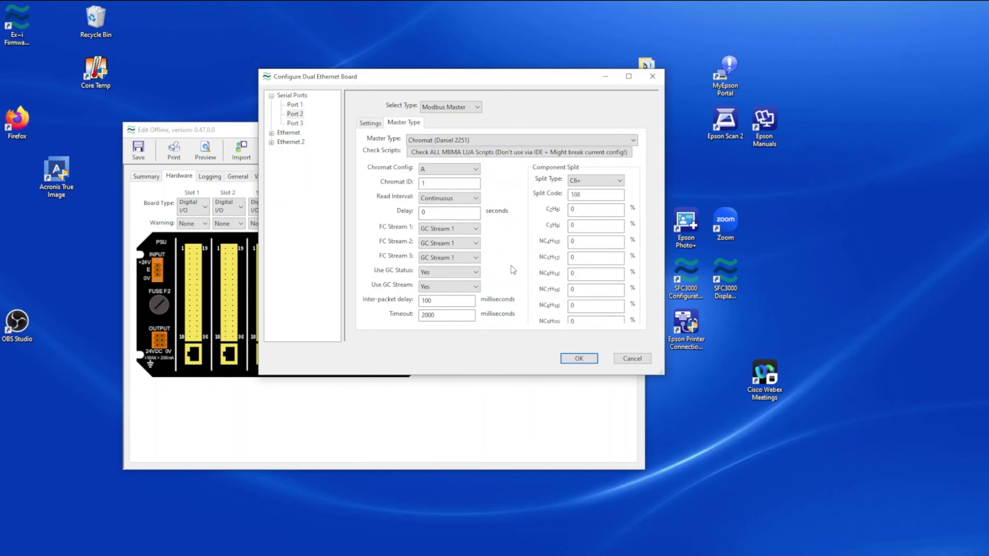
{"action": "left_click", "coordinate": [473, 170]}
{"action": "left_click", "coordinate": [473, 172]}
{"action": "left_click", "coordinate": [569, 362]}
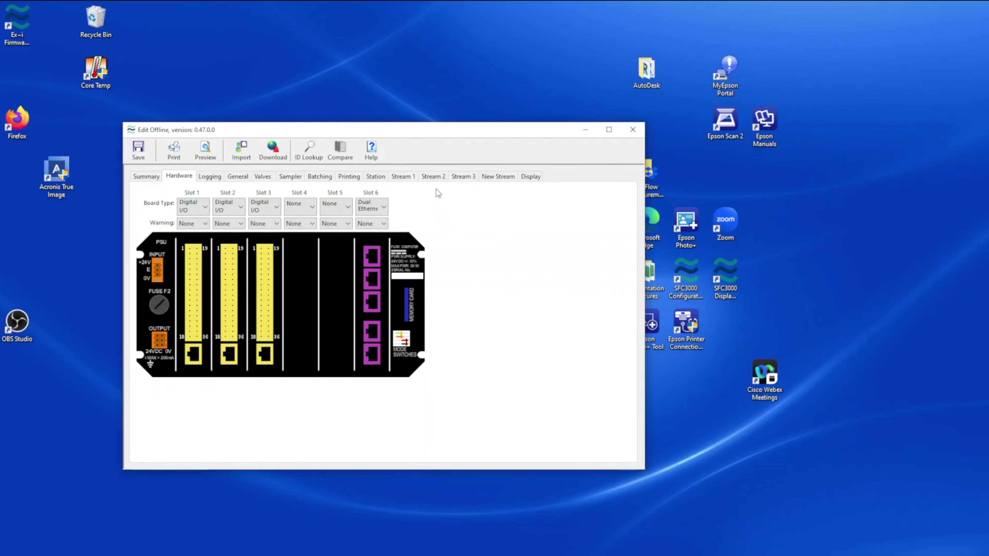
- Set Stream 1's first gas data selection, Gas select1.1, to Chromatograph A
{"action": "left_click", "coordinate": [413, 179]}
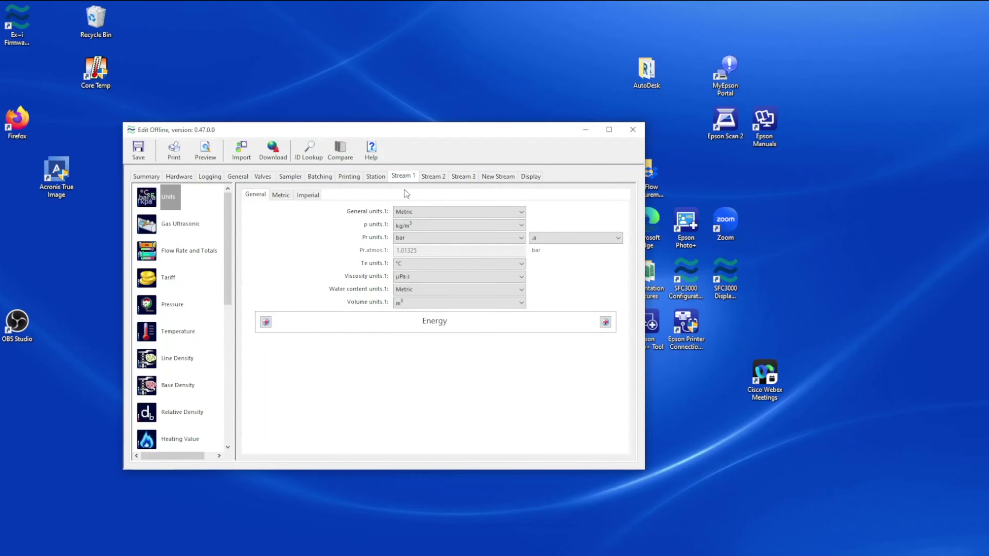
{"action": "scroll", "coordinate": [192, 341], "scroll_direction": "down", "scroll_amount": 3}
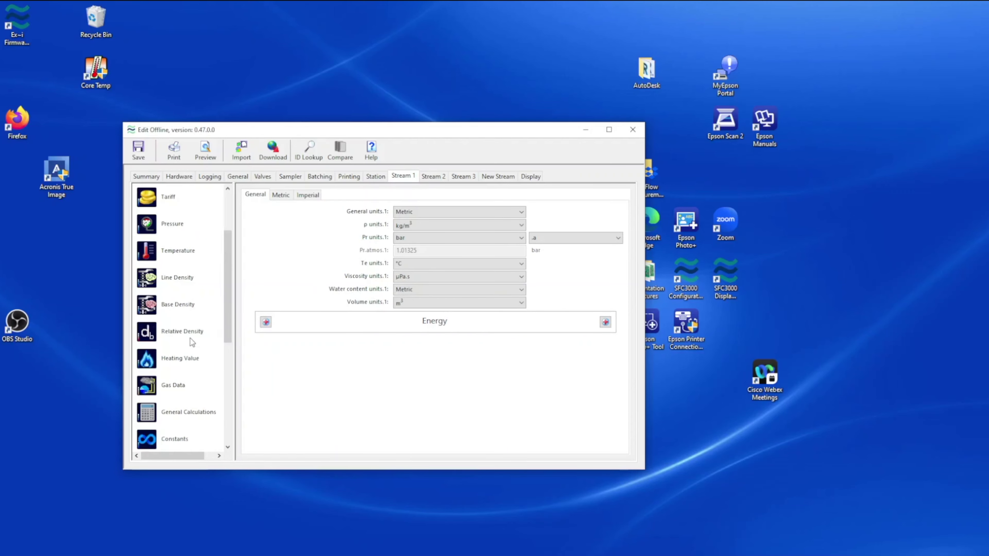
{"action": "left_click", "coordinate": [167, 387]}
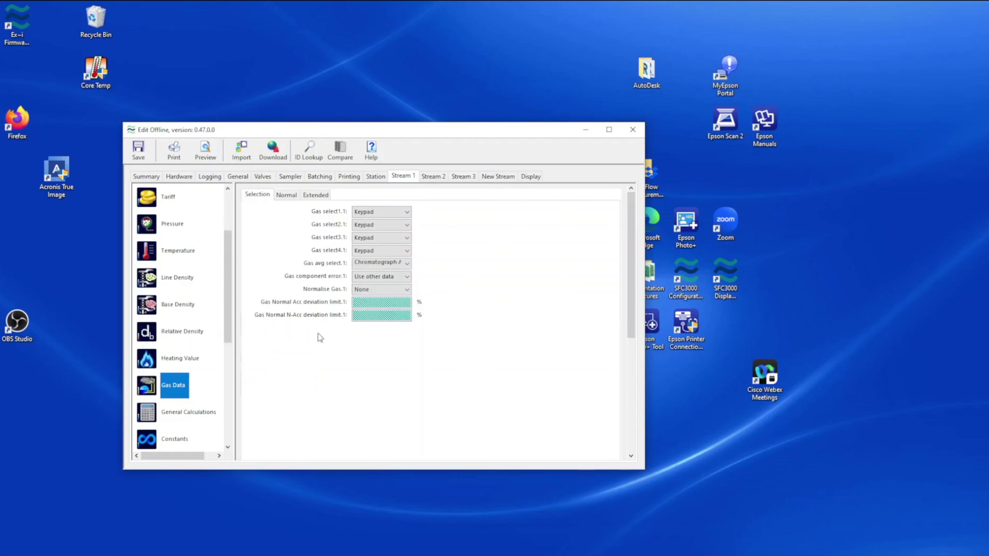
{"action": "left_click", "coordinate": [395, 213]}
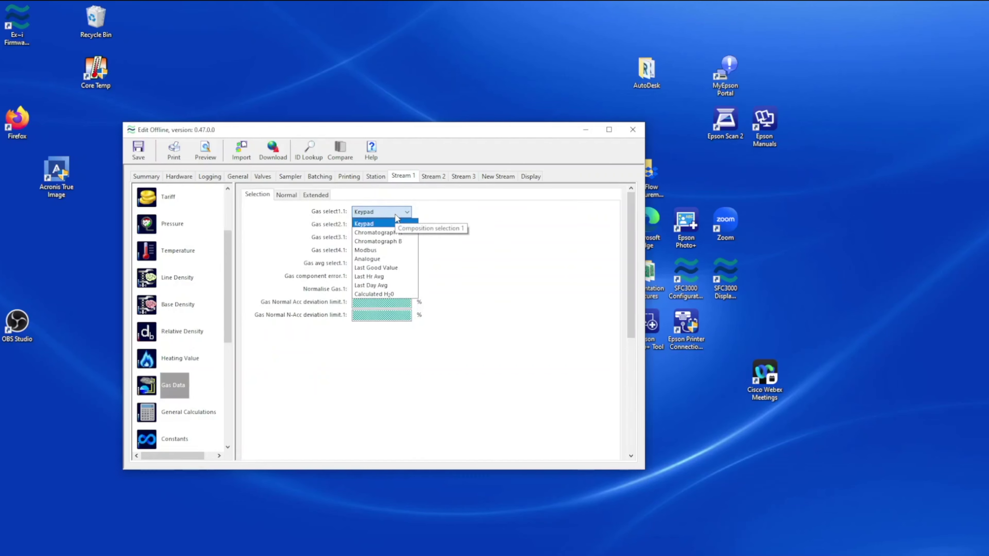
{"action": "left_click", "coordinate": [394, 232]}
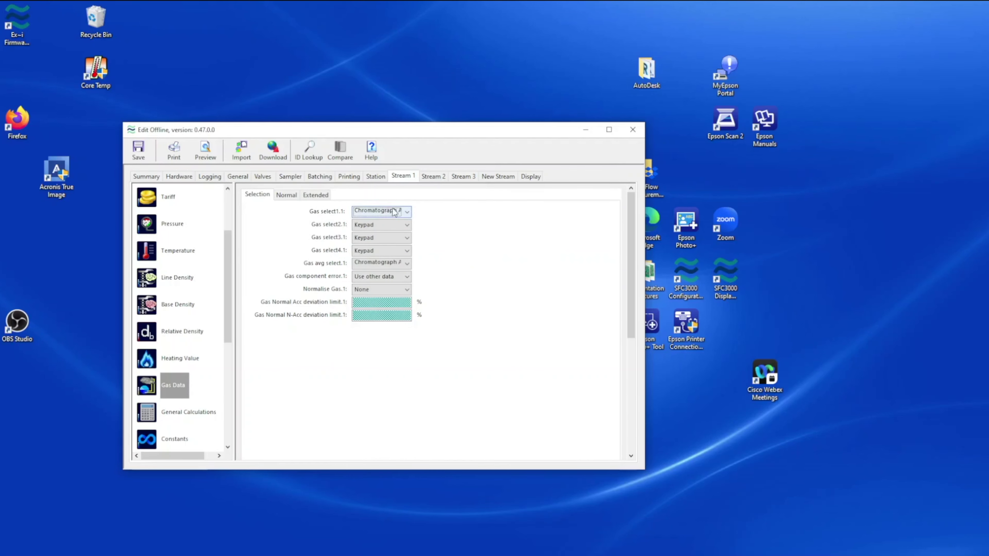
- Review the Normal gas component keypad values and limits for Stream 1 and Stream 3
{"action": "left_click", "coordinate": [284, 197]}
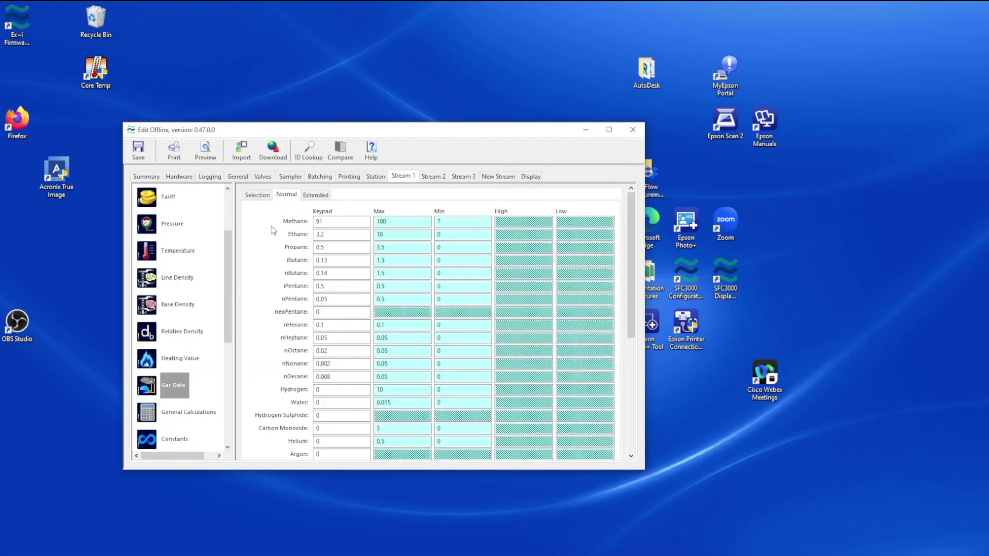
{"action": "scroll", "coordinate": [339, 242], "scroll_direction": "down", "scroll_amount": 2}
{"action": "scroll", "coordinate": [339, 241], "scroll_direction": "down", "scroll_amount": 1}
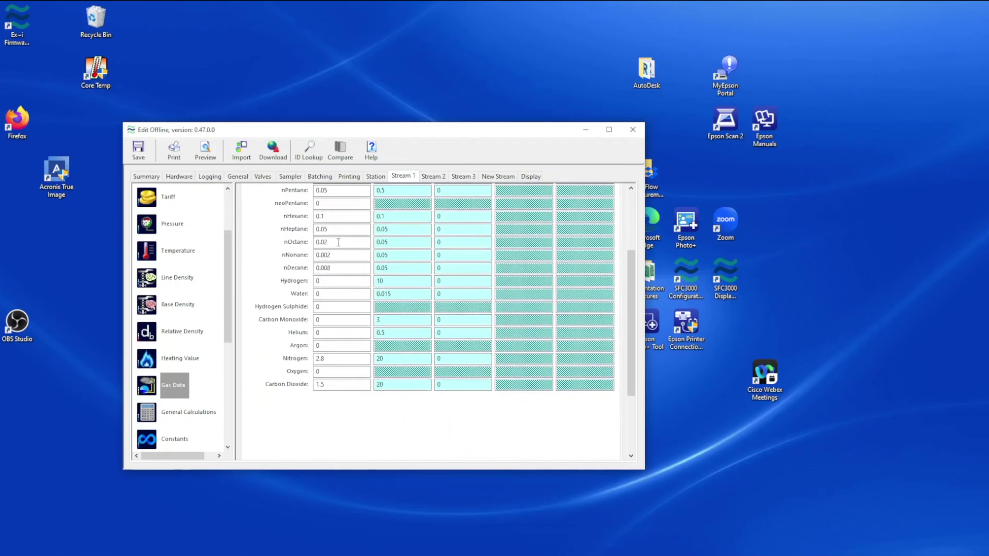
{"action": "scroll", "coordinate": [339, 243], "scroll_direction": "up", "scroll_amount": 5}
{"action": "left_click", "coordinate": [463, 176]}
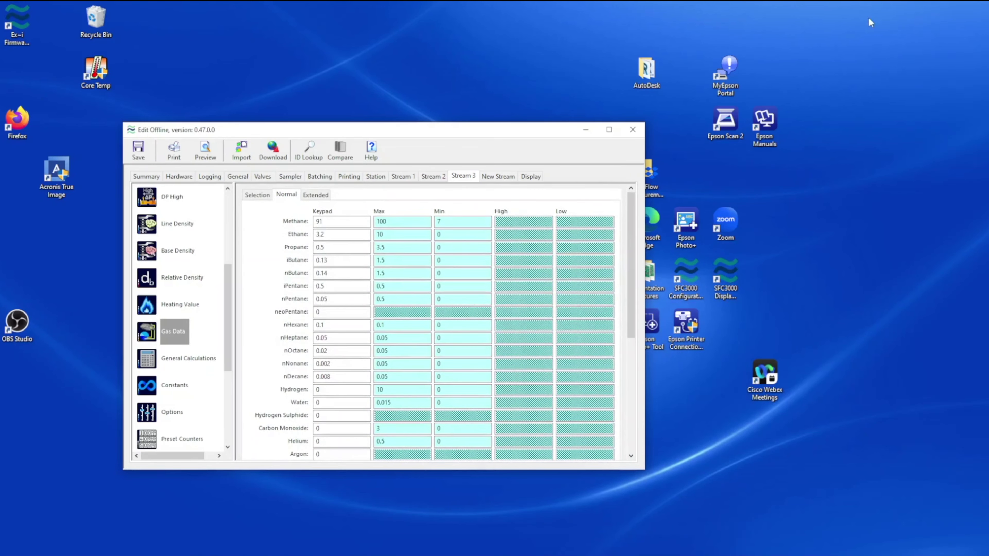
- Review the Dual Ethernet board's first Ethernet port settings: General, Web Access, SNTP, Printing, Modbus Slave and Modbus Master, leaving without changes
{"action": "left_click", "coordinate": [178, 178]}
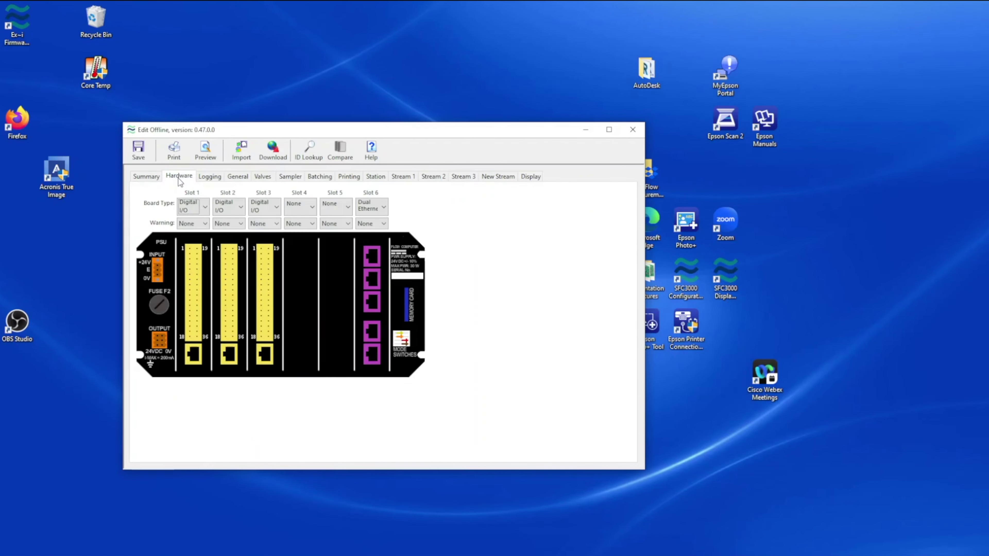
{"action": "double_click", "coordinate": [369, 336]}
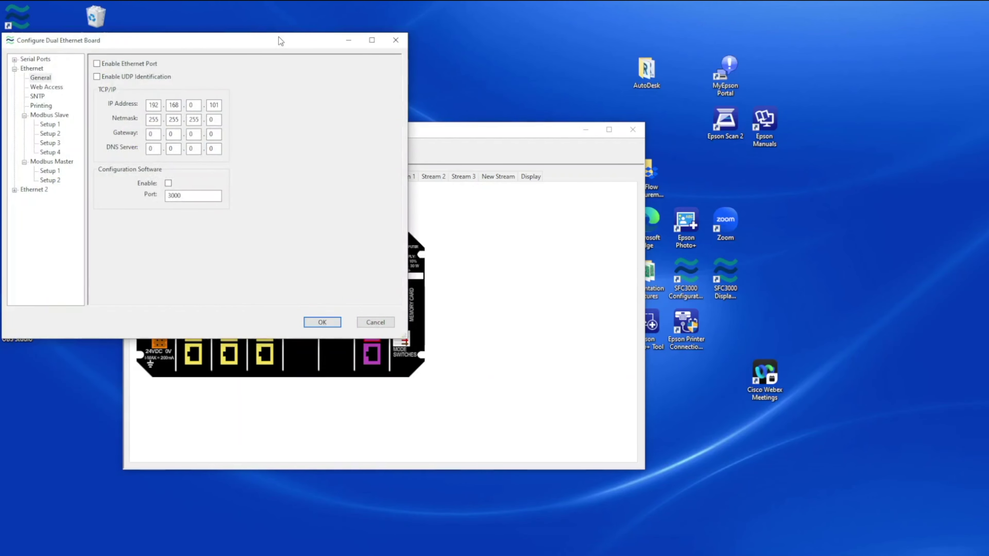
{"action": "left_click_drag", "start_coordinate": [278, 37], "coordinate": [559, 89]}
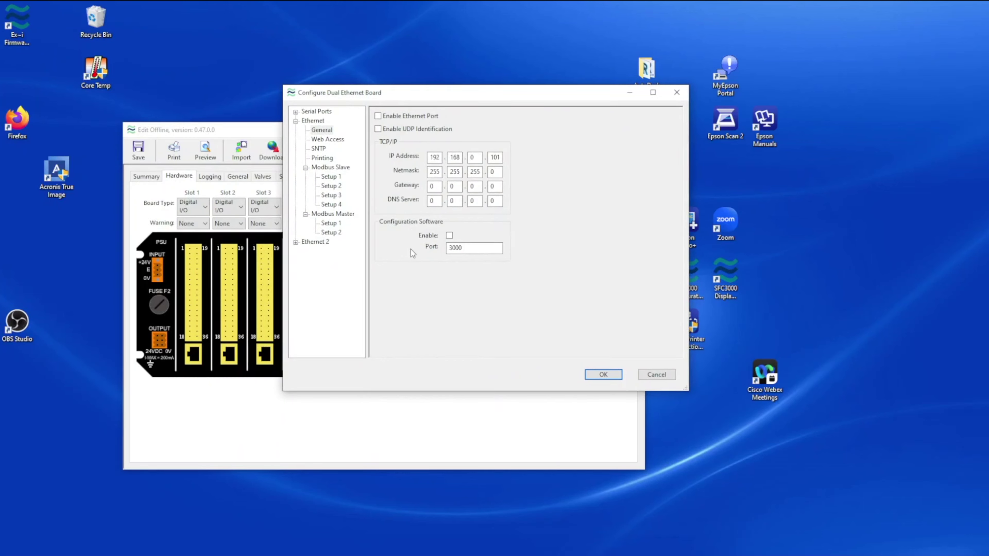
{"action": "left_click", "coordinate": [338, 141]}
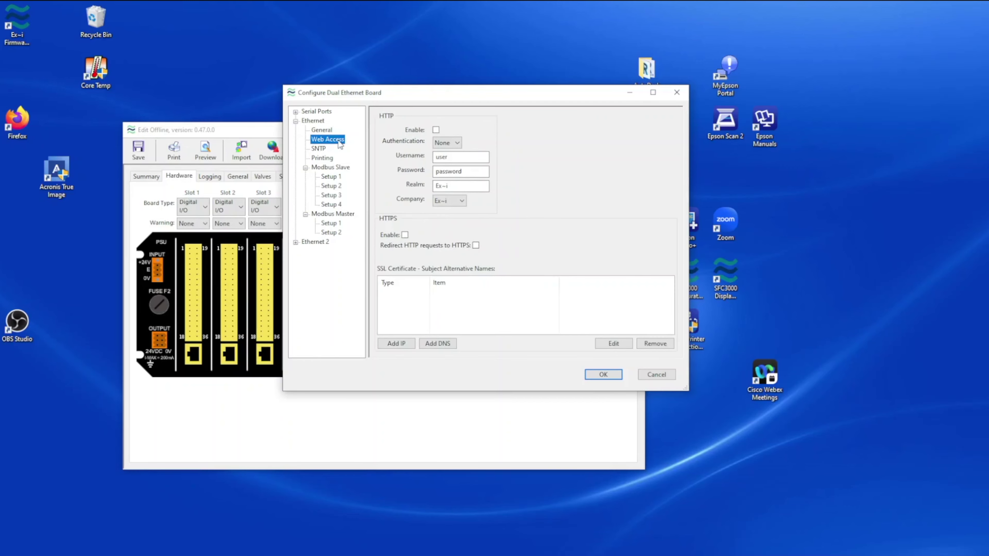
{"action": "left_click", "coordinate": [319, 148]}
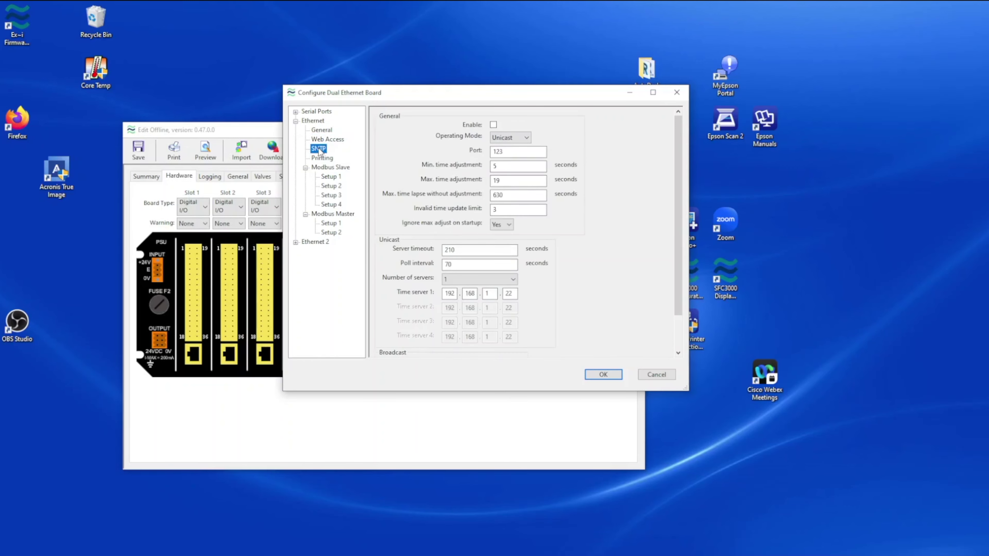
{"action": "left_click", "coordinate": [320, 161]}
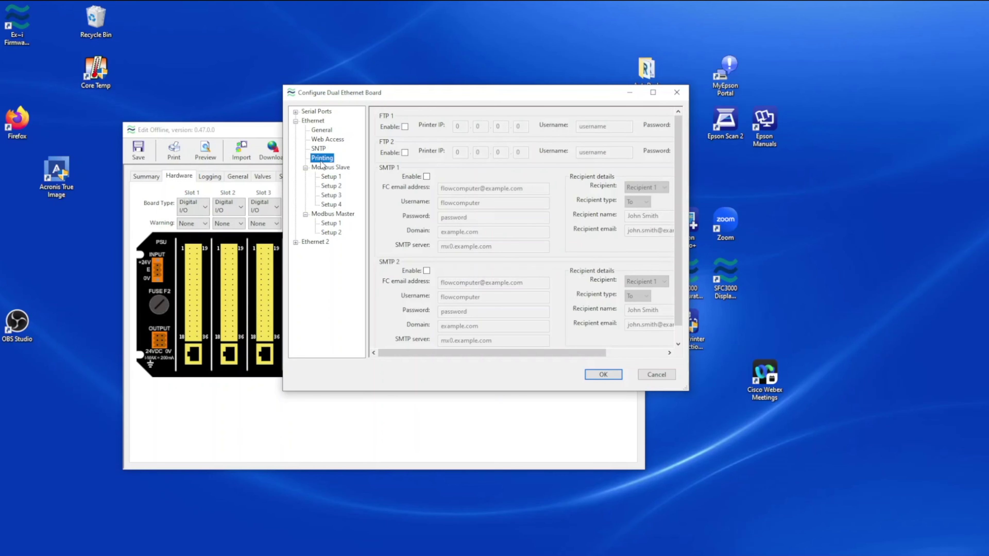
{"action": "left_click", "coordinate": [326, 177]}
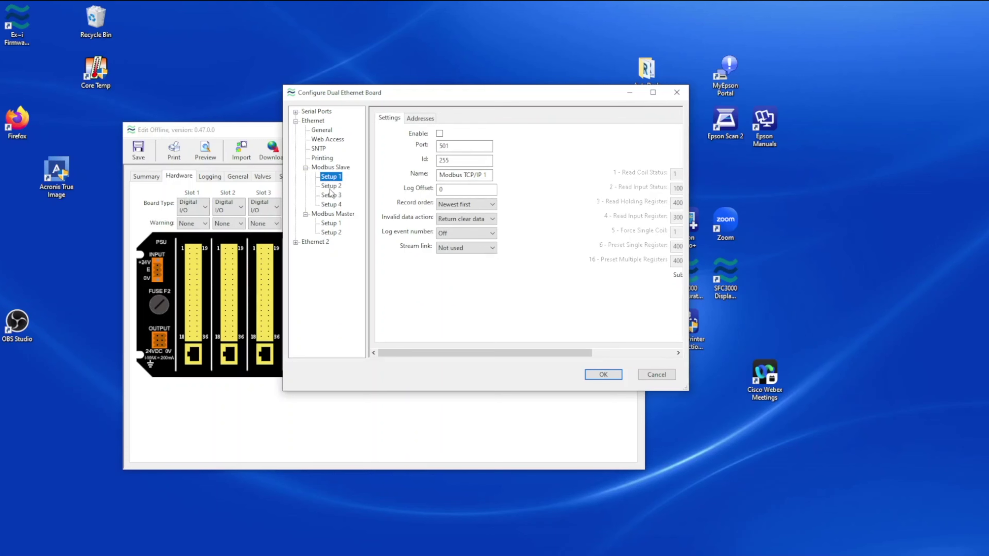
{"action": "left_click", "coordinate": [331, 224]}
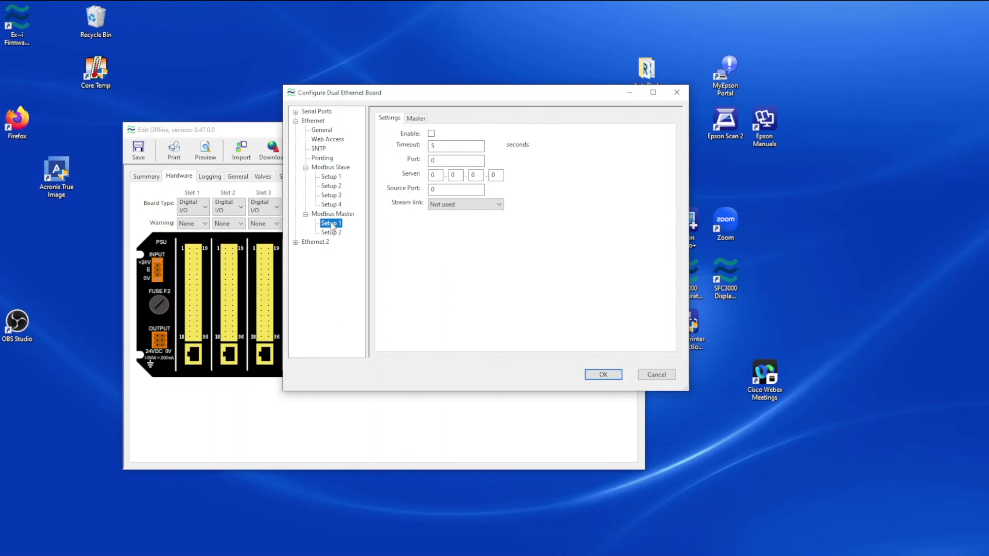
{"action": "left_click", "coordinate": [673, 375]}
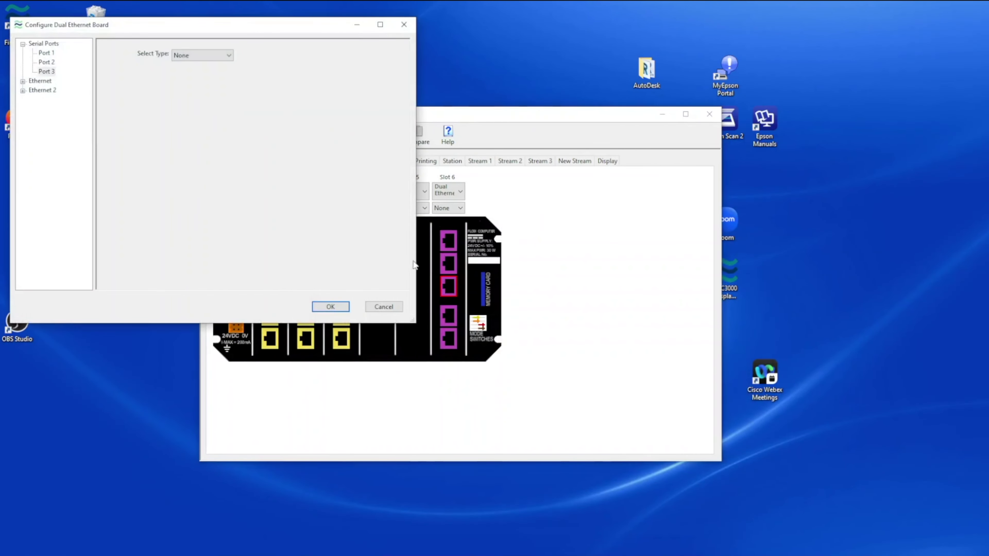
- Set serial Port 3 of the Dual Ethernet board to Modbus Slave and show its address list
{"action": "left_click", "coordinate": [217, 57]}
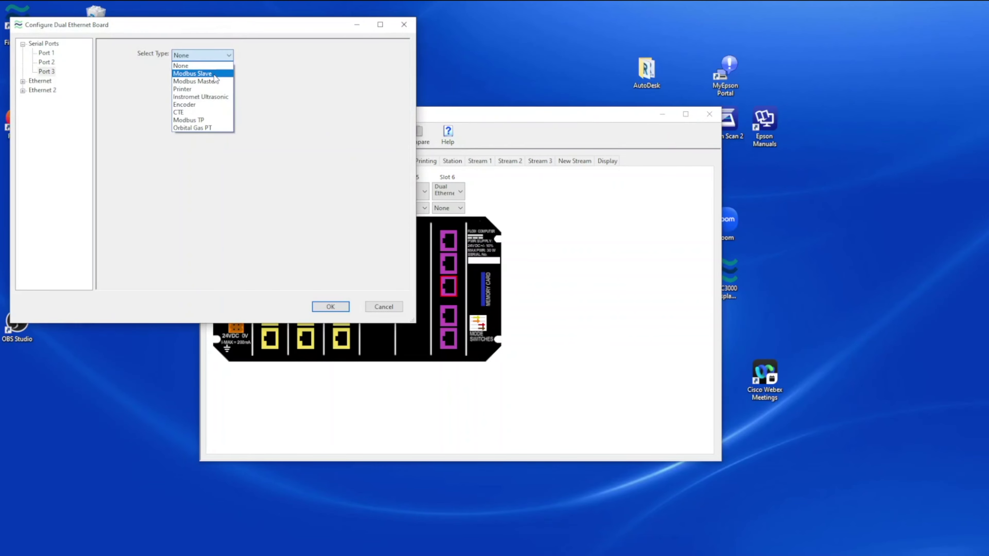
{"action": "left_click", "coordinate": [213, 74]}
{"action": "left_click", "coordinate": [165, 73]}
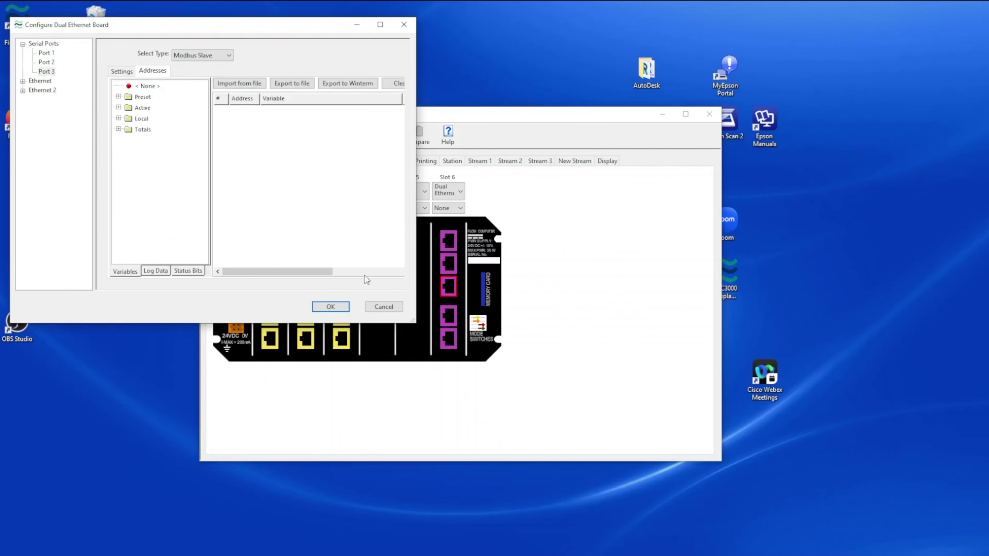
- Add Stream 1's active signed hourly metric flow rates to Port 3's Modbus Slave address list
{"action": "left_click_drag", "start_coordinate": [412, 320], "coordinate": [915, 454]}
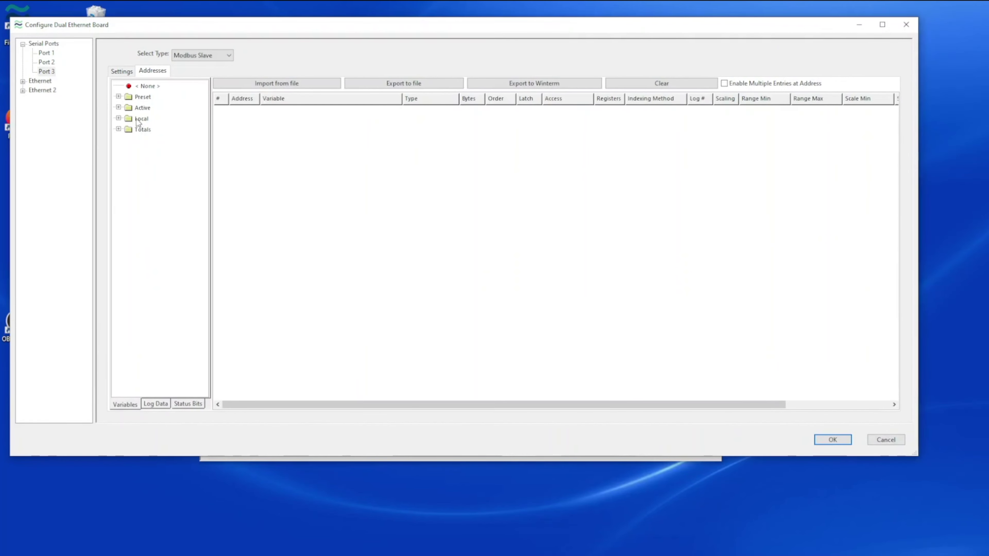
{"action": "left_click", "coordinate": [118, 107]}
{"action": "scroll", "coordinate": [121, 156], "scroll_direction": "down", "scroll_amount": 1}
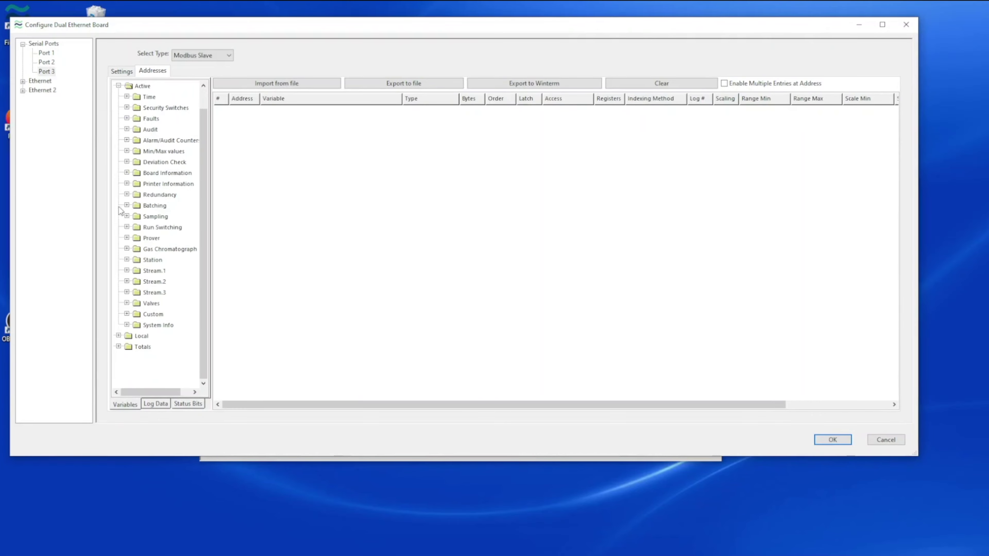
{"action": "left_click", "coordinate": [126, 271]}
{"action": "scroll", "coordinate": [127, 271], "scroll_direction": "down", "scroll_amount": 1}
{"action": "scroll", "coordinate": [127, 271], "scroll_direction": "down", "scroll_amount": 1}
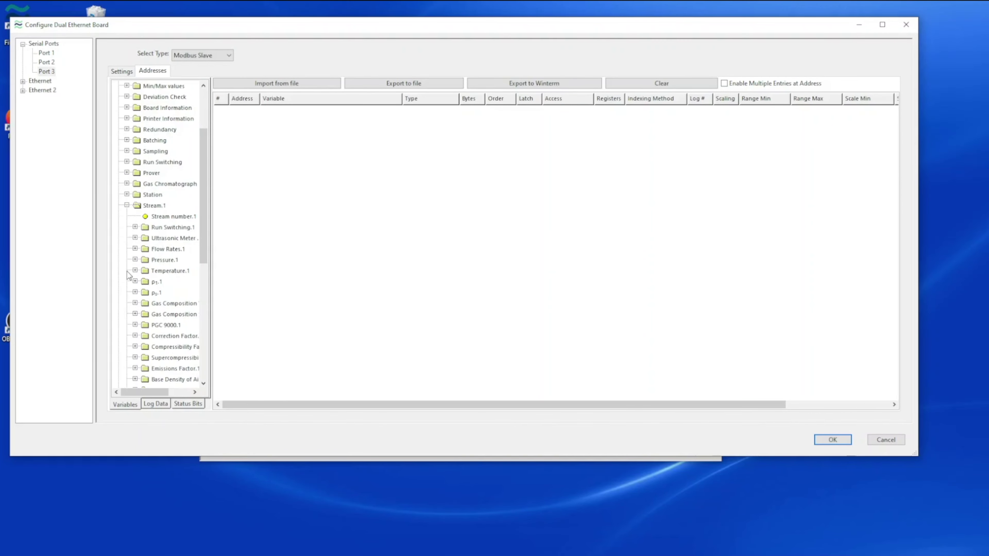
{"action": "left_click", "coordinate": [136, 249]}
{"action": "scroll", "coordinate": [134, 259], "scroll_direction": "down", "scroll_amount": 2}
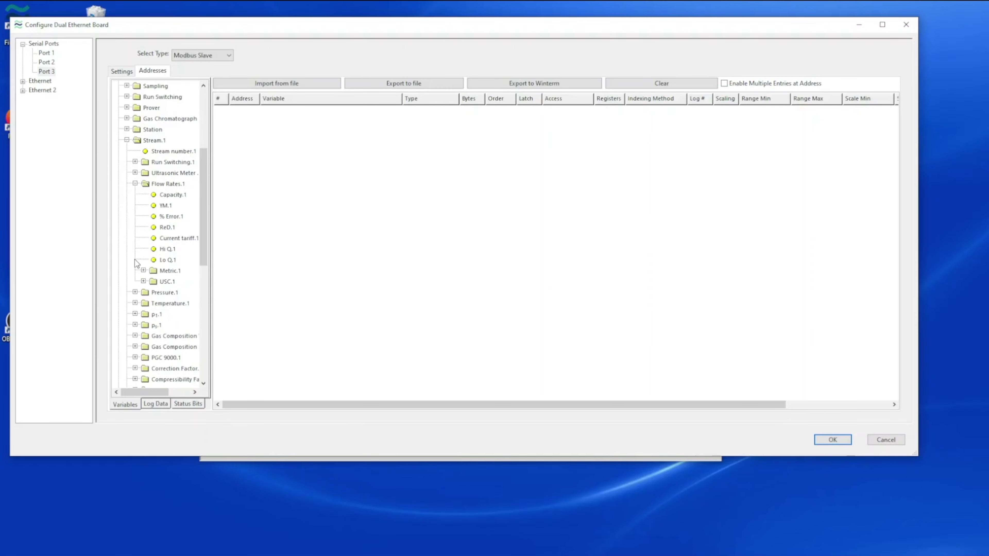
{"action": "left_click", "coordinate": [143, 270]}
{"action": "left_click", "coordinate": [151, 292]}
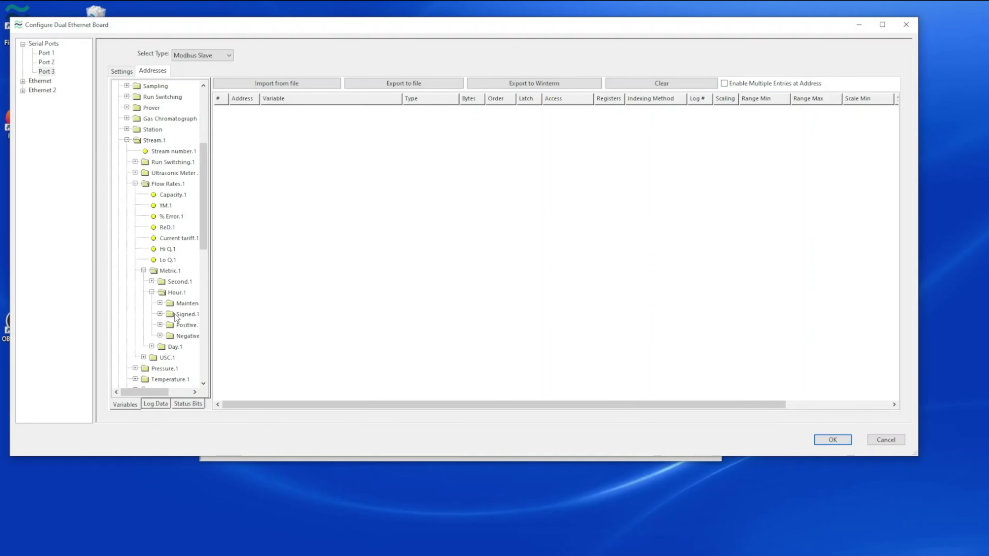
{"action": "left_click_drag", "start_coordinate": [177, 315], "coordinate": [310, 231]}
- Set the qPulse.1 entry's address to 1000 and automatically fill down all the addresses below it
{"action": "double_click", "coordinate": [232, 113]}
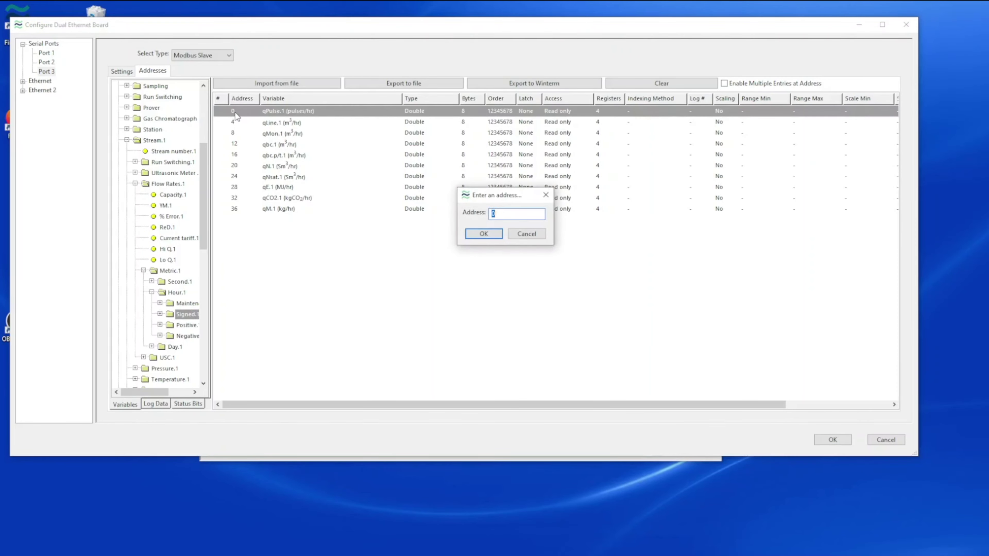
{"action": "type", "text": "1000"}
{"action": "left_click", "coordinate": [482, 233]}
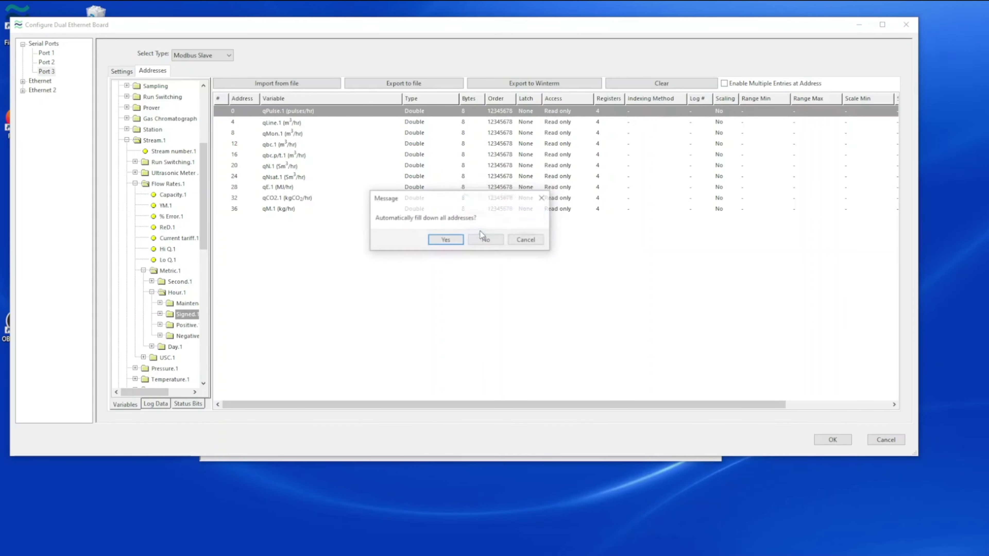
{"action": "left_click", "coordinate": [452, 239]}
- Add Stream 1's used pressure variable, Pr.used.1, to the end of the Modbus address list
{"action": "scroll", "coordinate": [137, 303], "scroll_direction": "down", "scroll_amount": 2}
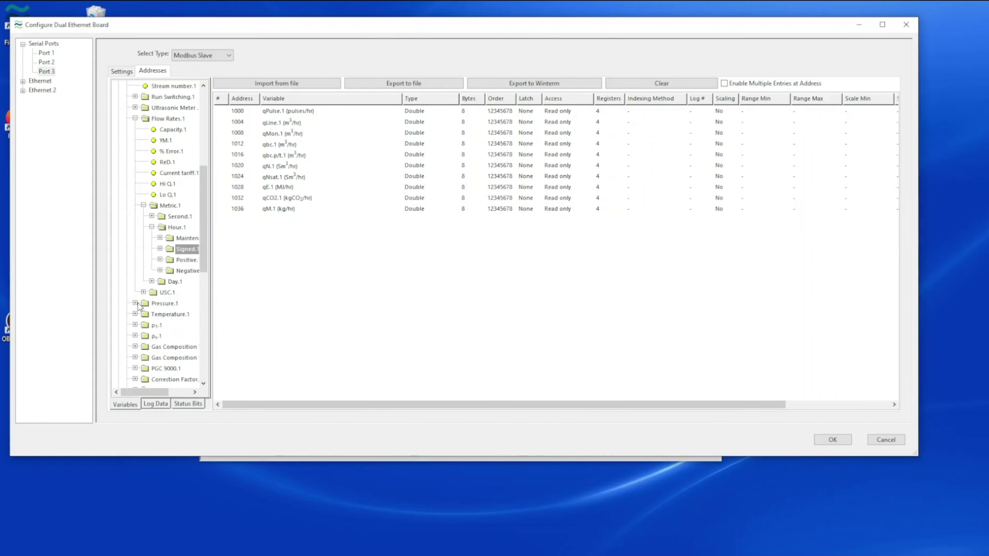
{"action": "left_click", "coordinate": [136, 301]}
{"action": "scroll", "coordinate": [149, 306], "scroll_direction": "down", "scroll_amount": 5}
{"action": "scroll", "coordinate": [148, 305], "scroll_direction": "down", "scroll_amount": 3}
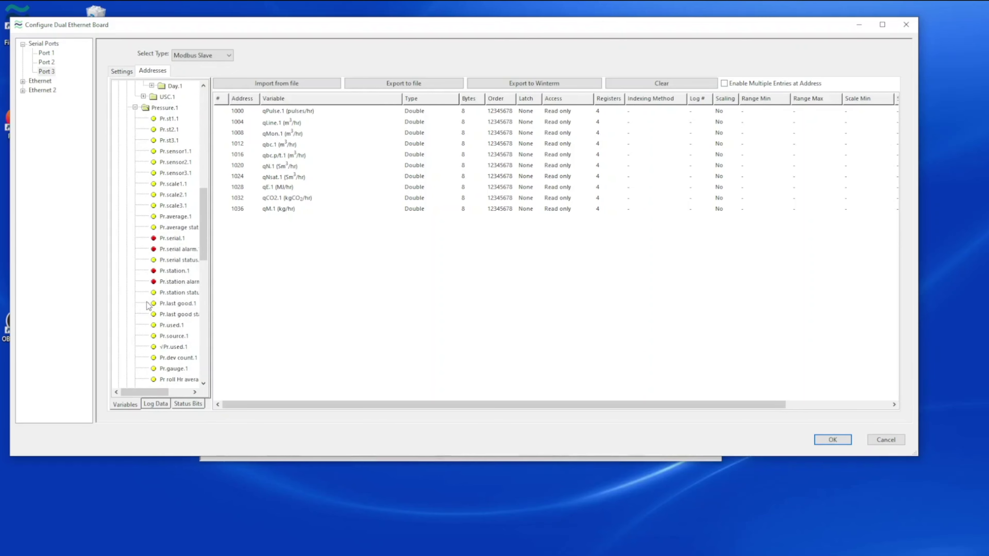
{"action": "left_click_drag", "start_coordinate": [173, 325], "coordinate": [225, 317]}
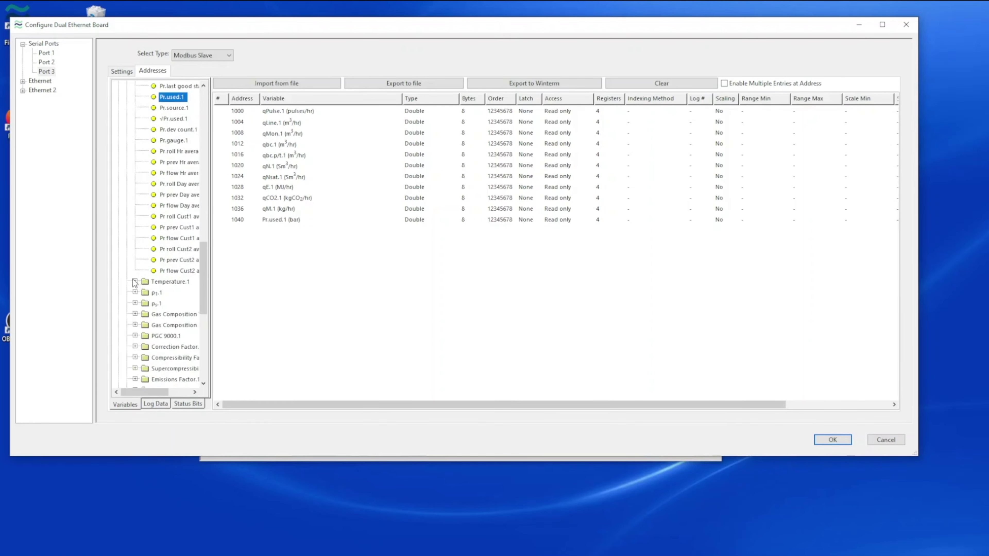
- Add Stream 1's used temperature variable, Te.used.1, to the Modbus address list and accept the board configuration
{"action": "left_click", "coordinate": [135, 281]}
{"action": "scroll", "coordinate": [173, 301], "scroll_direction": "down", "scroll_amount": 3}
{"action": "scroll", "coordinate": [176, 352], "scroll_direction": "down", "scroll_amount": 2}
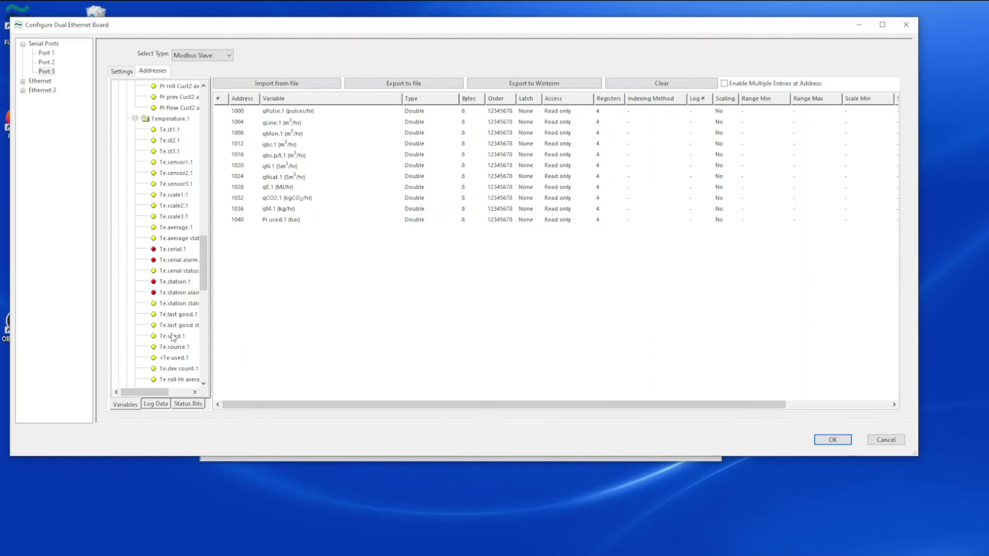
{"action": "left_click_drag", "start_coordinate": [172, 335], "coordinate": [307, 295]}
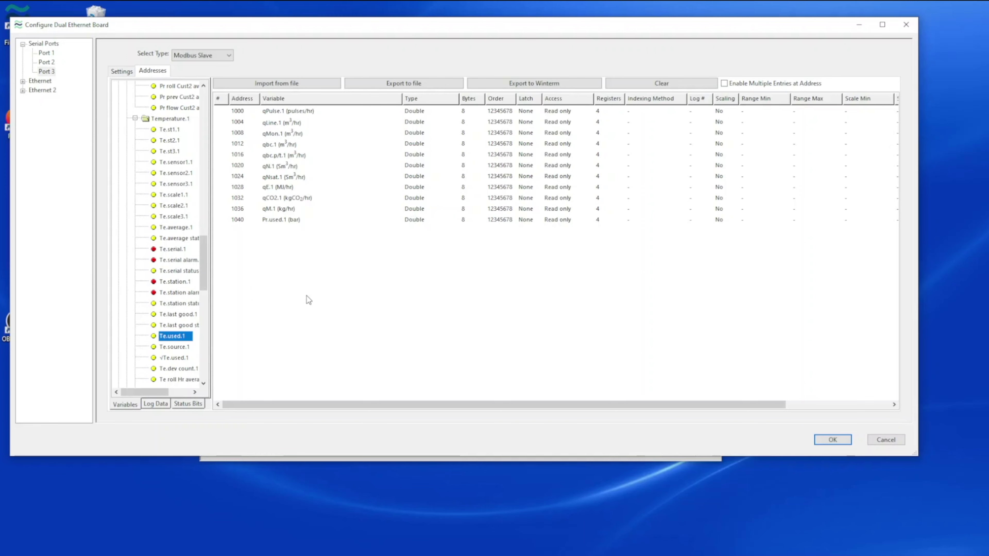
{"action": "left_click", "coordinate": [219, 212]}
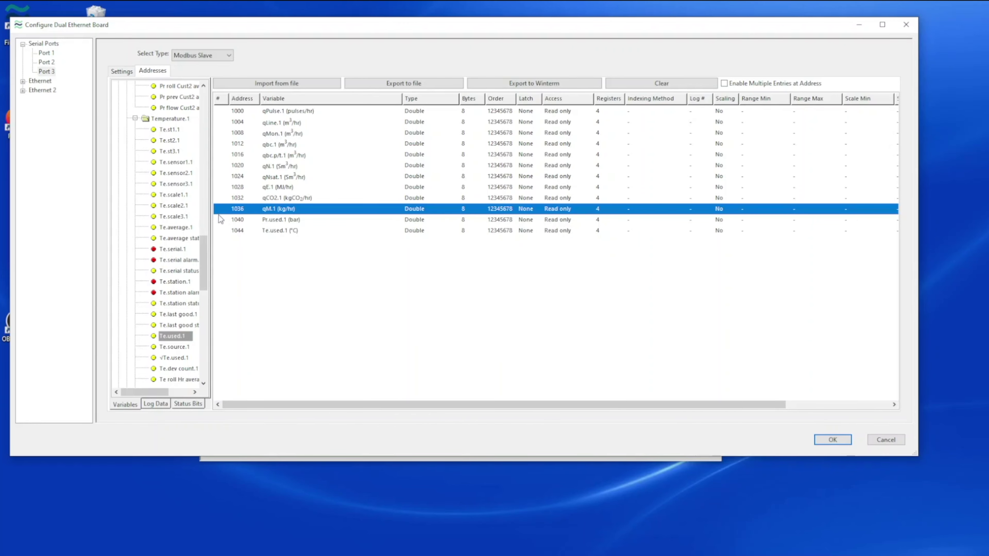
{"action": "left_click", "coordinate": [268, 246]}
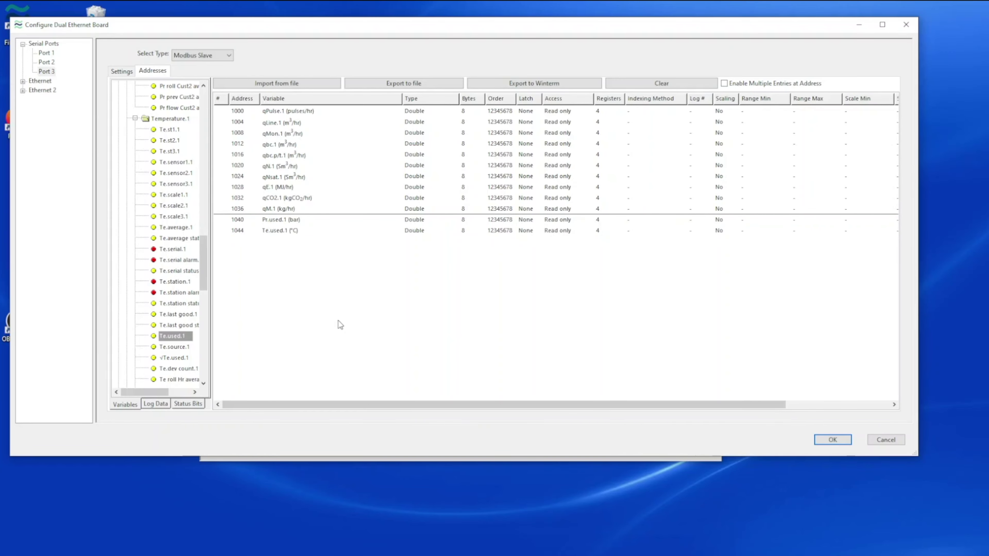
{"action": "left_click", "coordinate": [833, 440]}
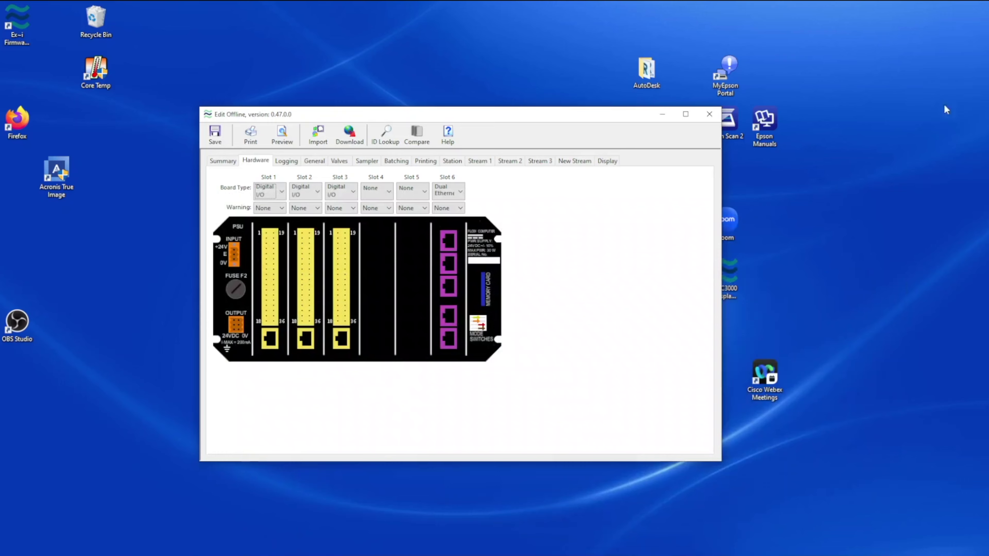
- Set serial Port 1 of the Dual Ethernet board to Printer, check its communication settings and accept the configuration
{"action": "double_click", "coordinate": [448, 240]}
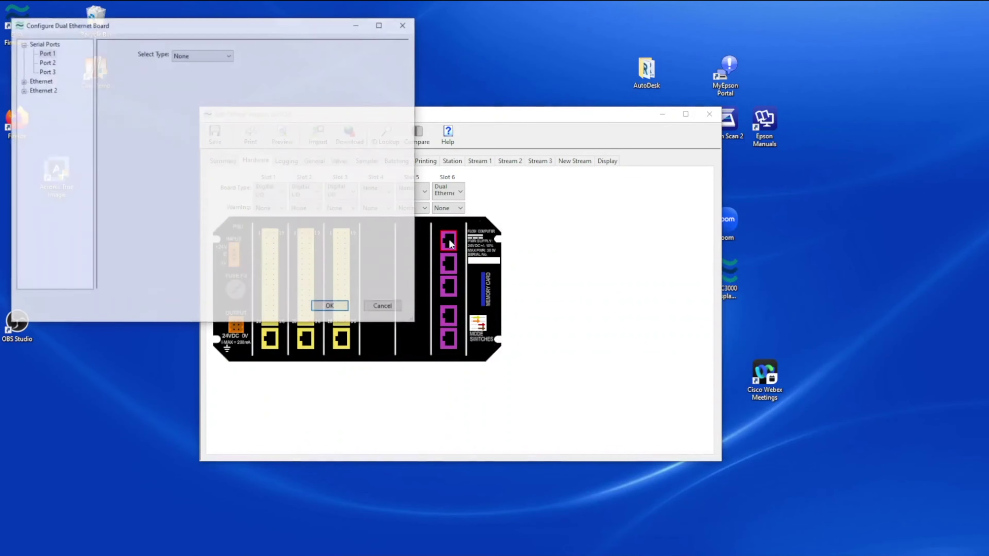
{"action": "left_click", "coordinate": [206, 55]}
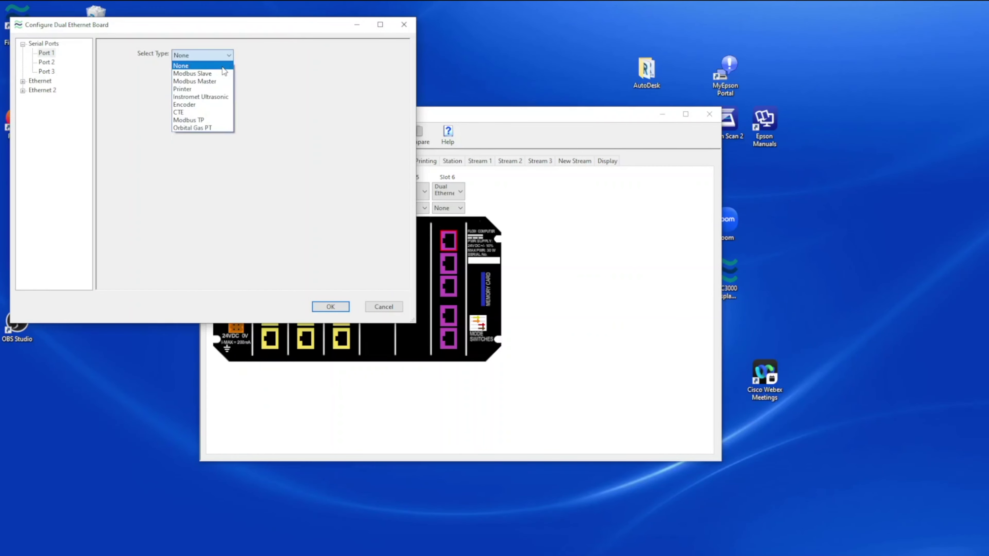
{"action": "left_click", "coordinate": [206, 88]}
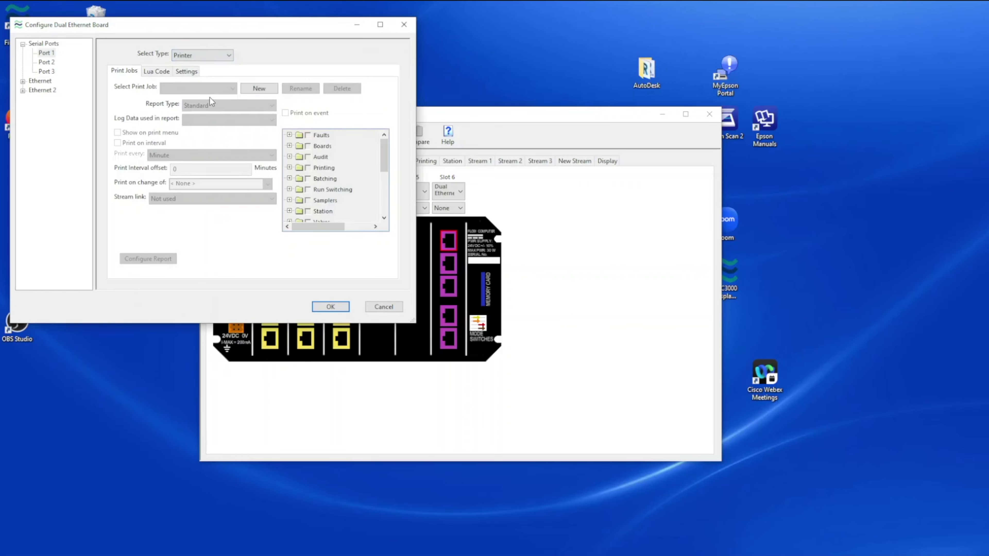
{"action": "left_click", "coordinate": [185, 72]}
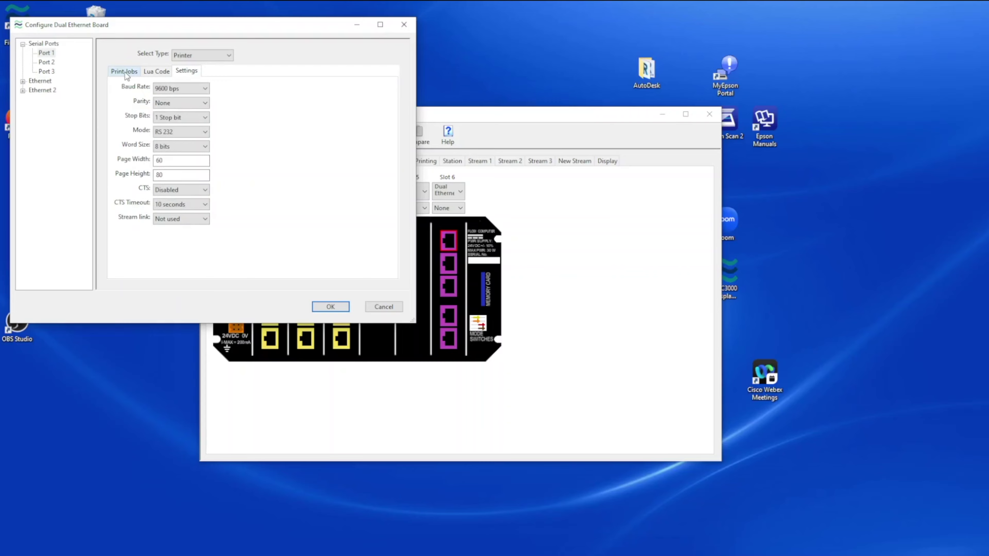
{"action": "left_click", "coordinate": [317, 310]}
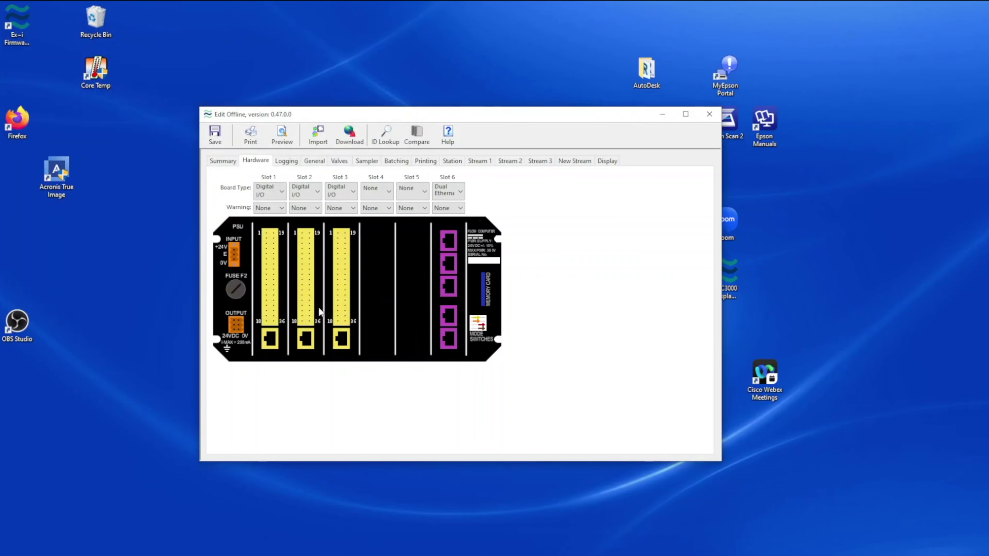
- Add a new print job and a new print dataset to the printing configuration
{"action": "left_click", "coordinate": [420, 163]}
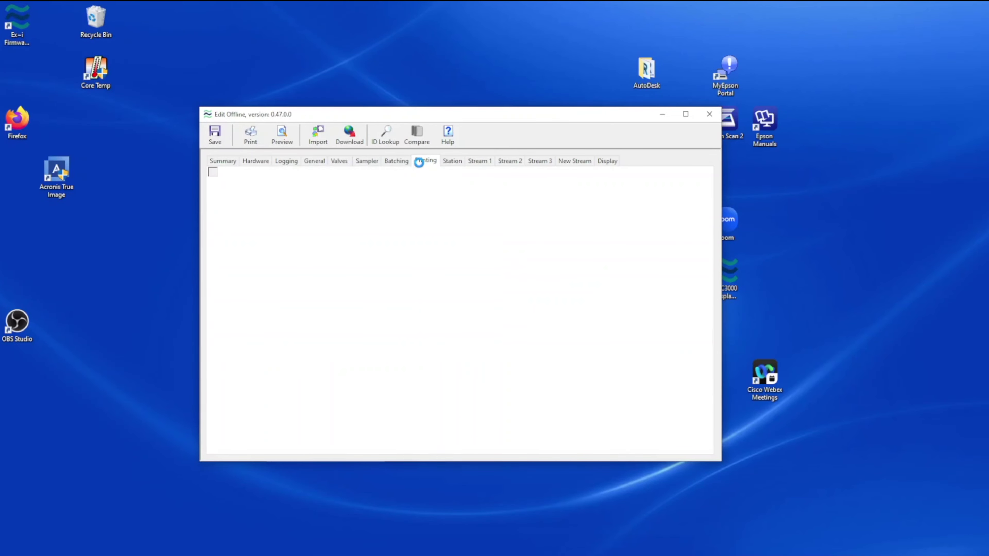
{"action": "left_click", "coordinate": [360, 184]}
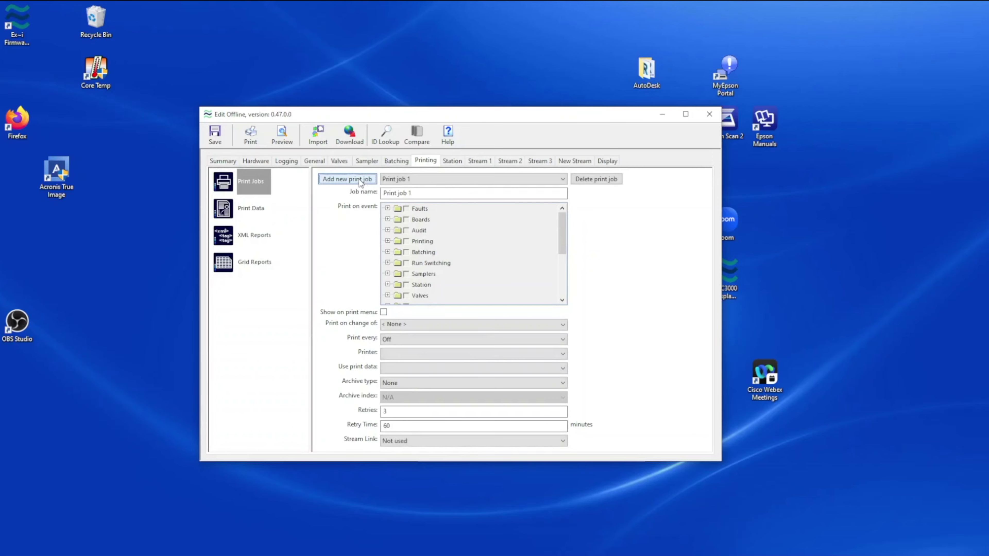
{"action": "left_click", "coordinate": [238, 208]}
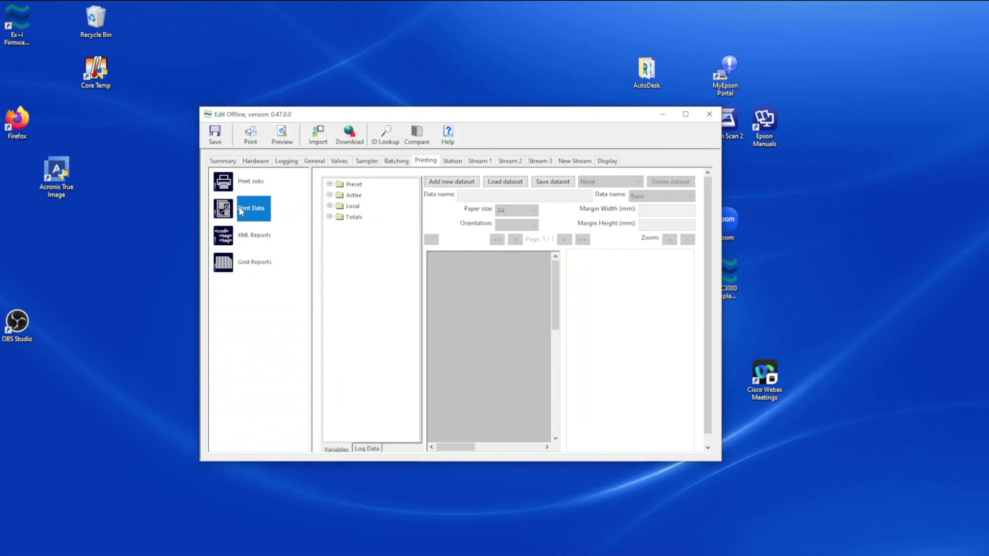
{"action": "left_click", "coordinate": [447, 180]}
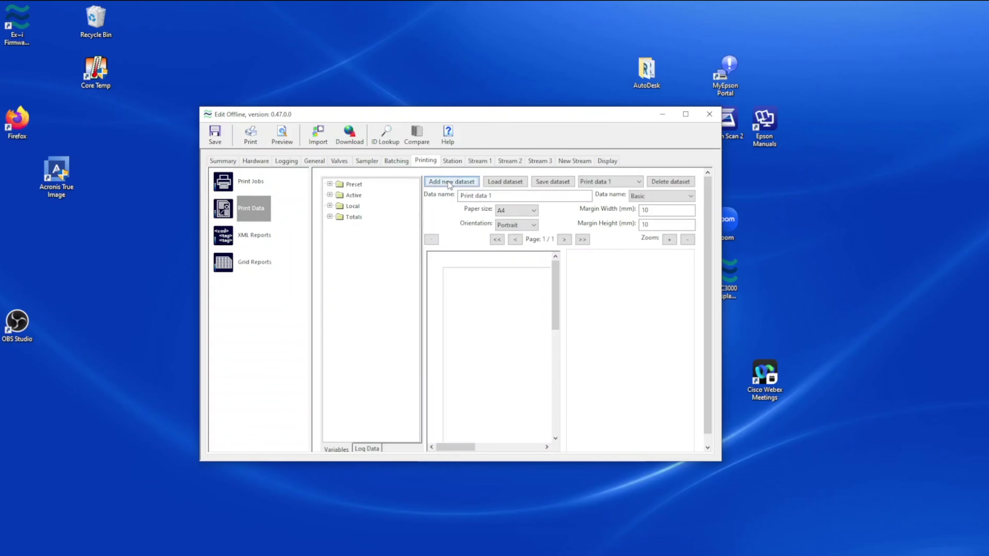
- Place the active Time variable near the top of the print dataset's page and enlarge the window to show the layout
{"action": "left_click", "coordinate": [329, 195]}
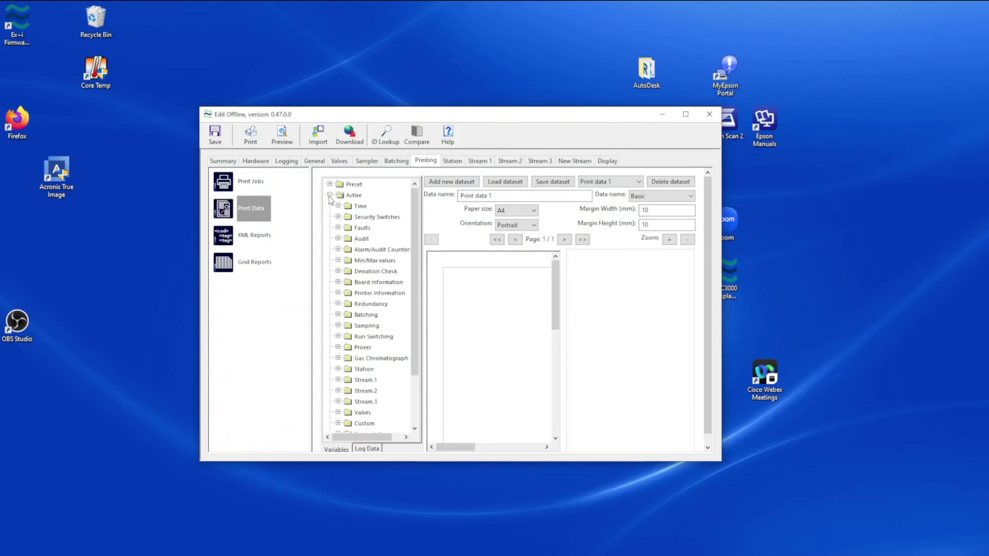
{"action": "left_click", "coordinate": [338, 206]}
{"action": "left_click", "coordinate": [366, 217]}
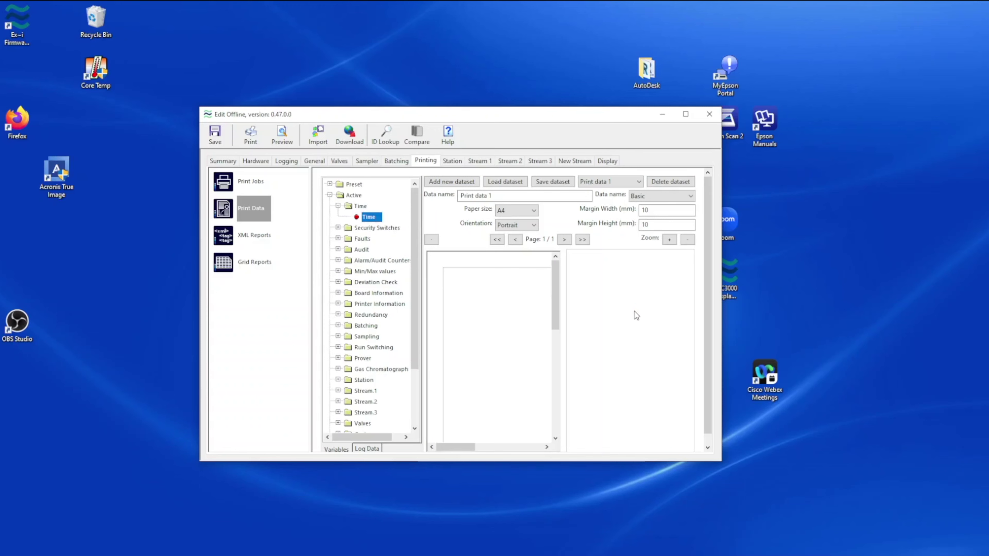
{"action": "left_click_drag", "start_coordinate": [364, 219], "coordinate": [483, 294]}
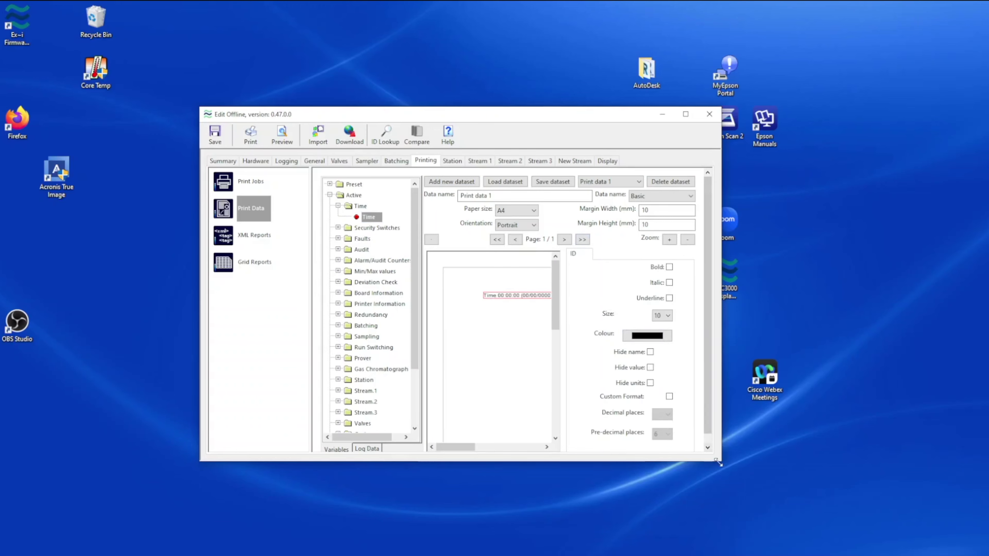
{"action": "left_click_drag", "start_coordinate": [720, 461], "coordinate": [915, 496]}
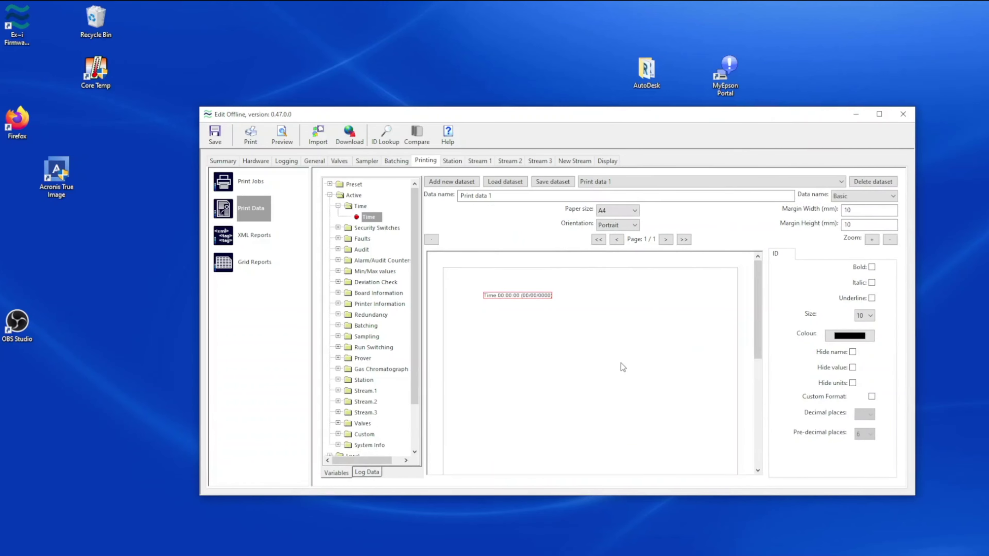
- Review the FTP and SMTP printing settings of the Dual Ethernet board's first Ethernet port
{"action": "left_click", "coordinate": [259, 161]}
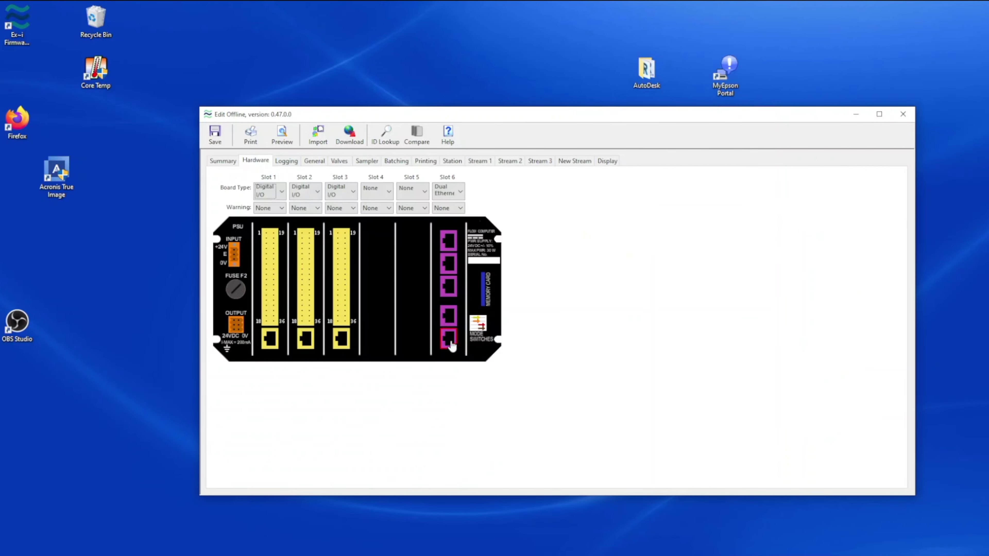
{"action": "double_click", "coordinate": [447, 316]}
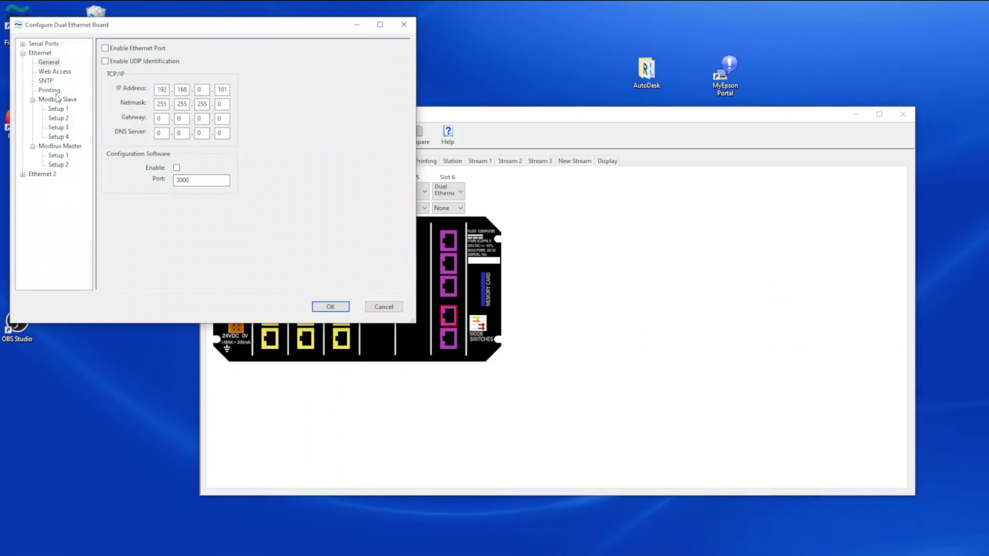
{"action": "left_click", "coordinate": [49, 90]}
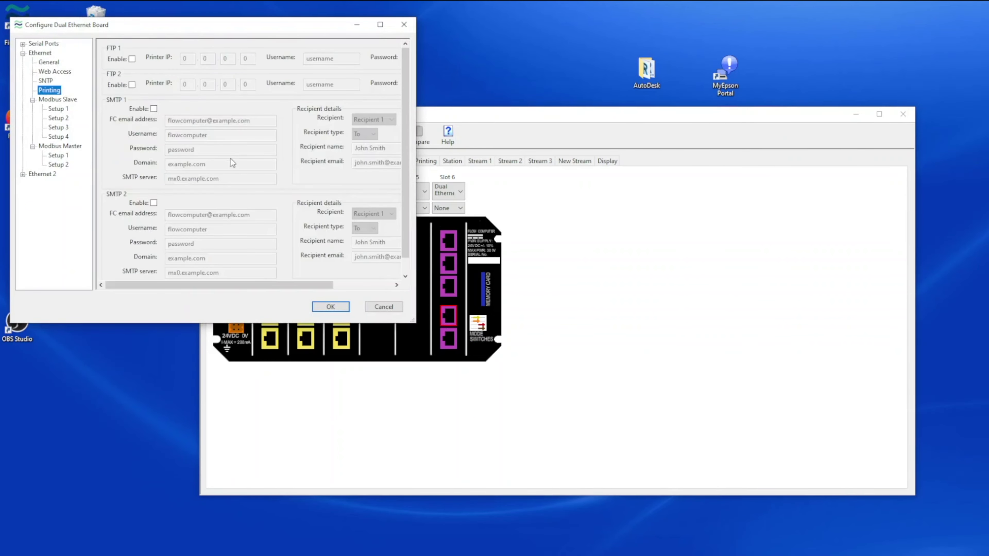
{"action": "scroll", "coordinate": [230, 158], "scroll_direction": "down", "scroll_amount": 1}
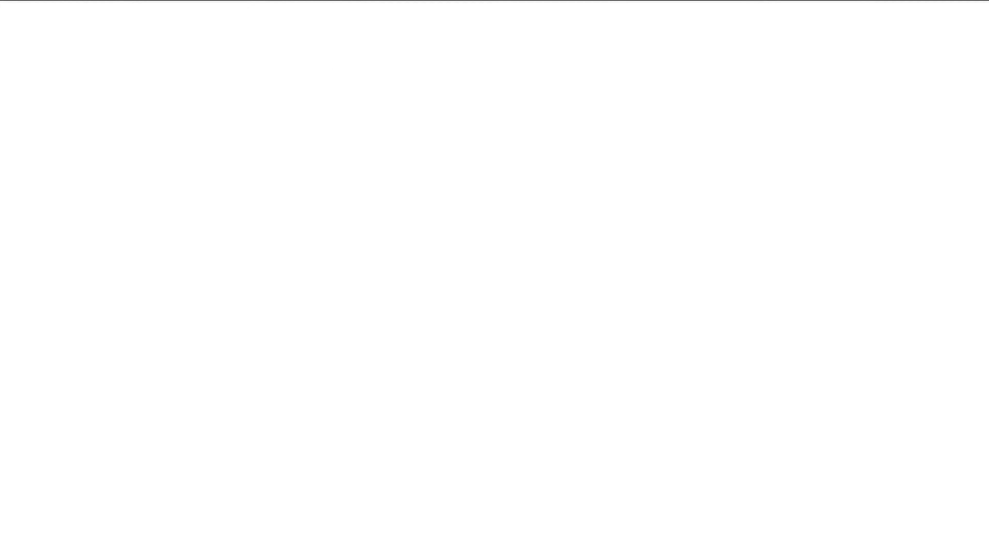